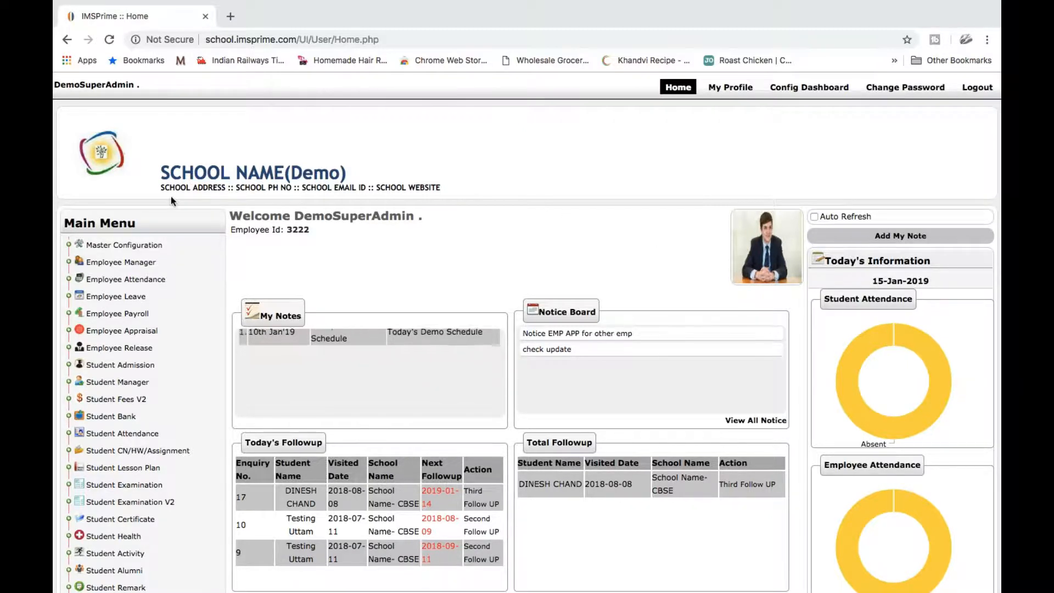
# Expand Employee Manager in the Main Menu to show its Manage, Feature and Report options
pyautogui.click(144, 262)
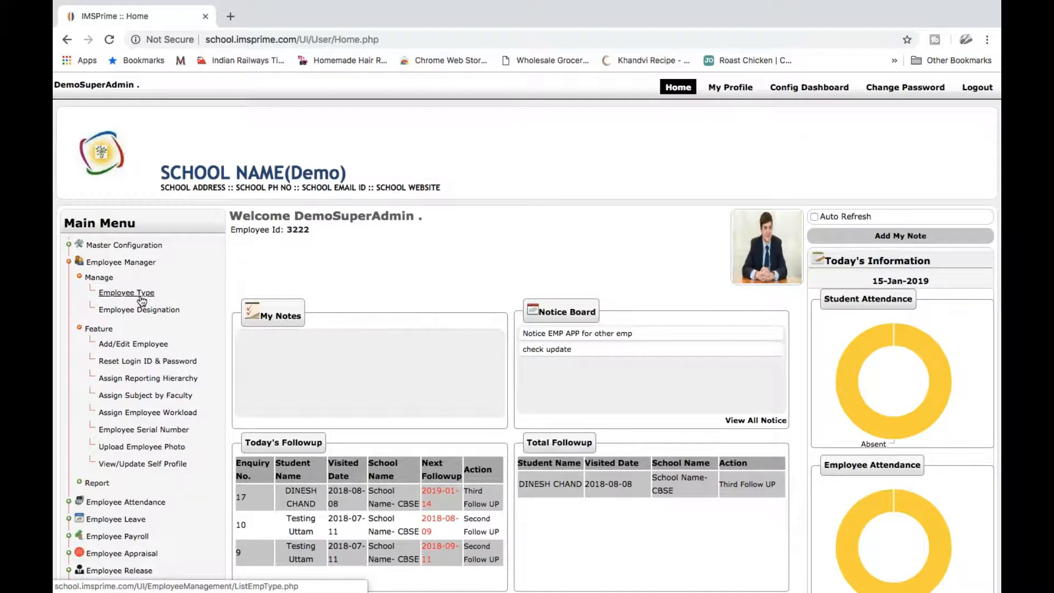
# Go to the Employee Type list and start adding a new employee type
pyautogui.click(140, 295)
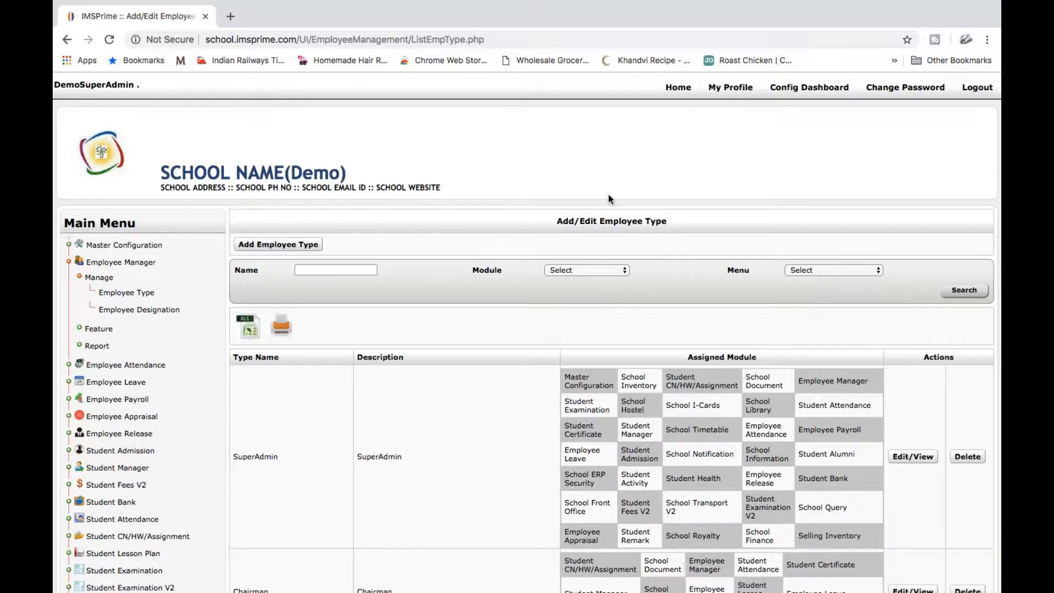
pyautogui.click(303, 245)
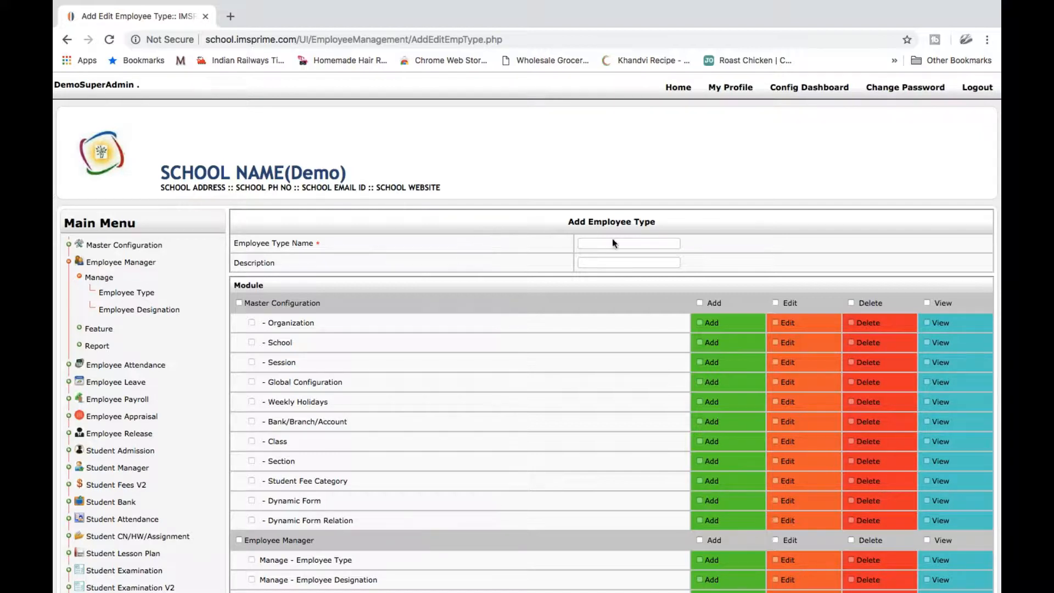
# Enter 'Management' as the type name and 'Board Members' as the description, then review the permission table
pyautogui.click(625, 244)
pyautogui.write('M')
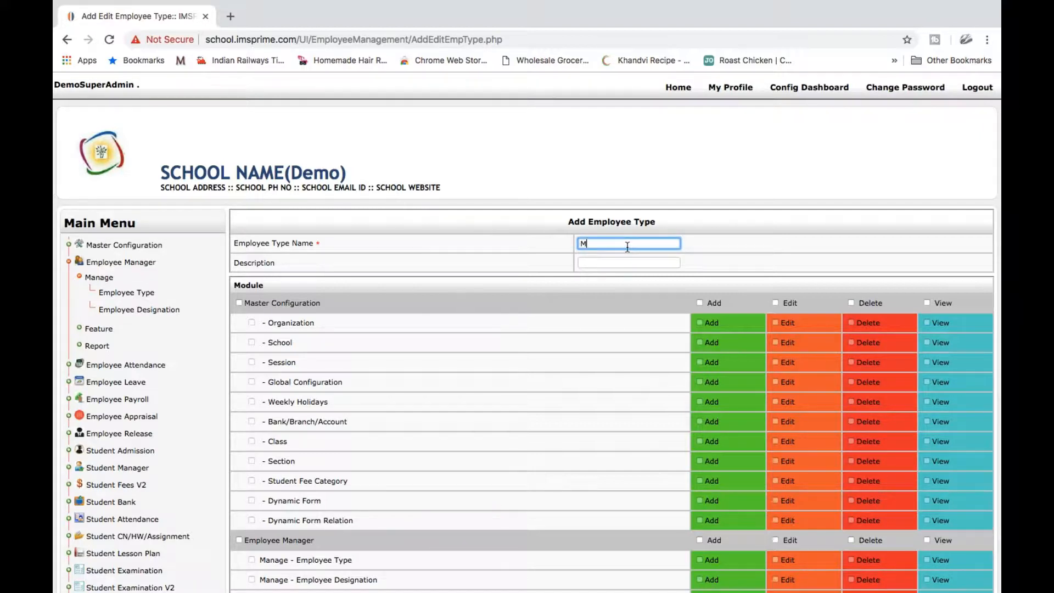
pyautogui.write('anagement')
pyautogui.click(675, 263)
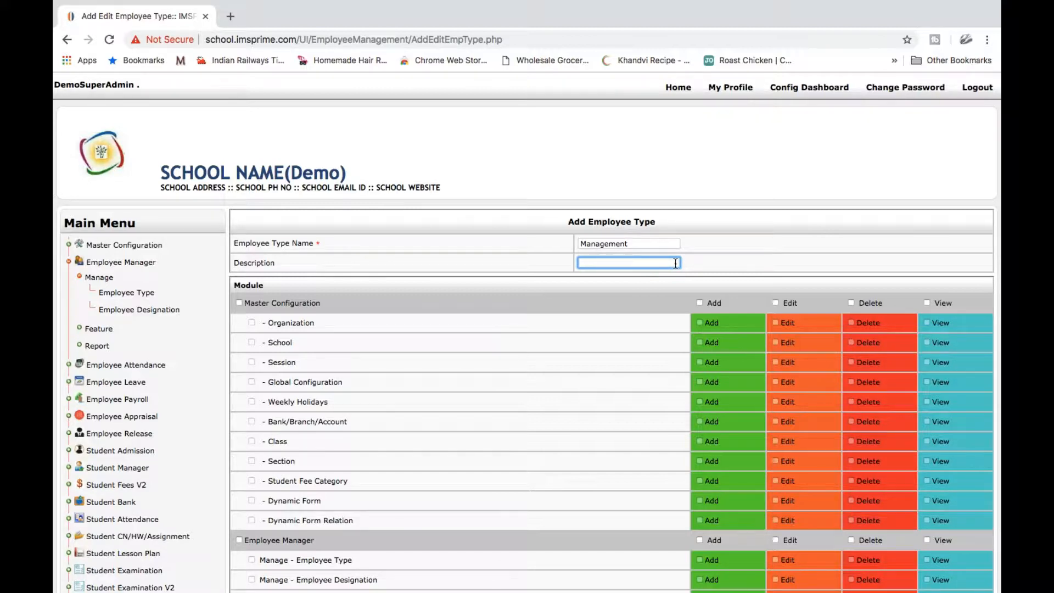
pyautogui.write('Board Members')
pyautogui.scroll(-2, 508, 373)
pyautogui.scroll(-6, 509, 374)
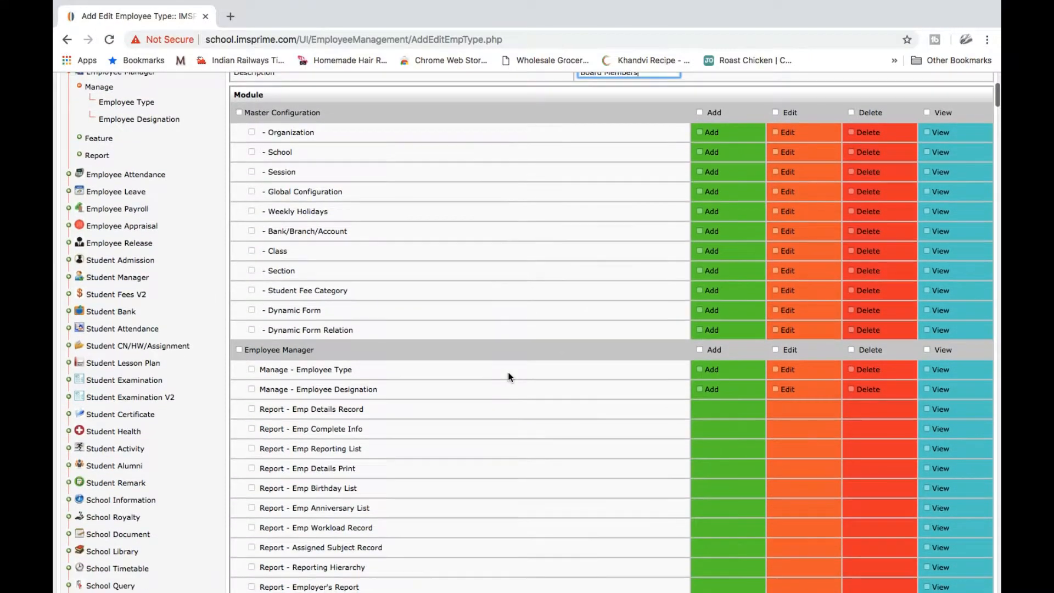
pyautogui.scroll(-11, 508, 376)
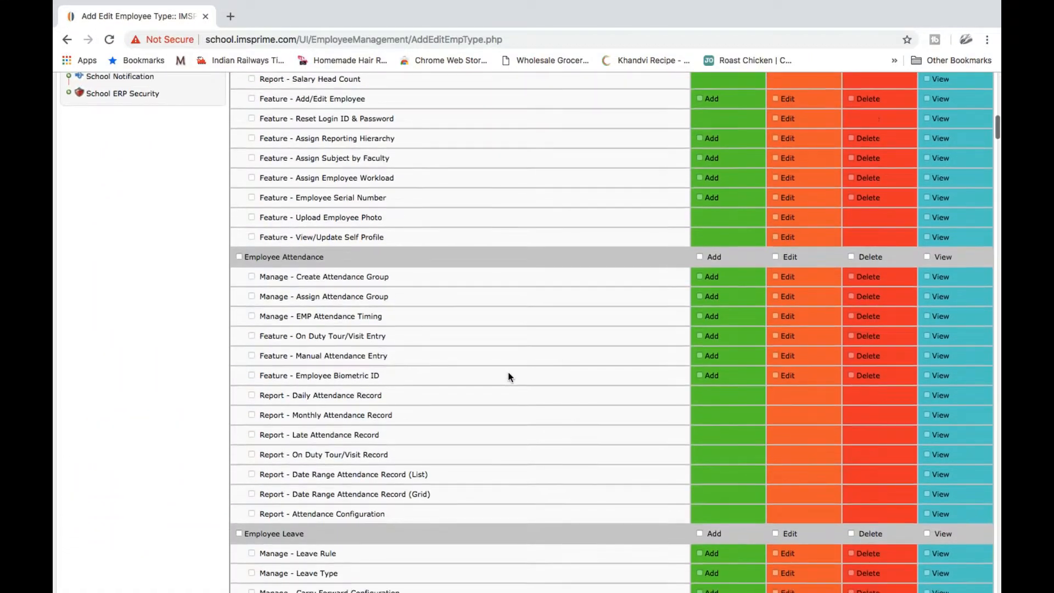
pyautogui.scroll(-1, 508, 377)
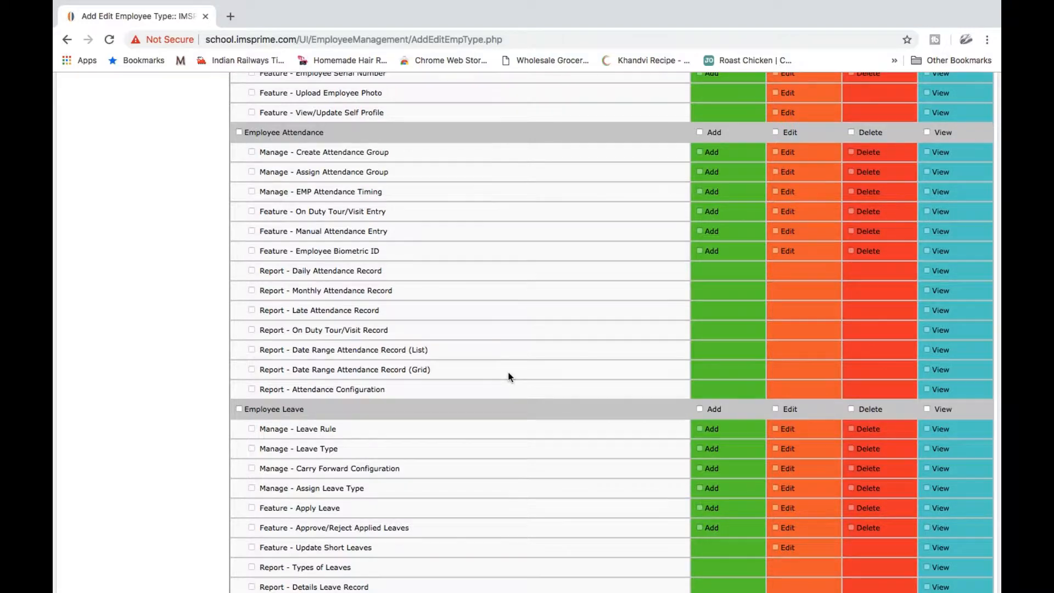
pyautogui.scroll(20, 508, 377)
pyautogui.scroll(-19, 508, 377)
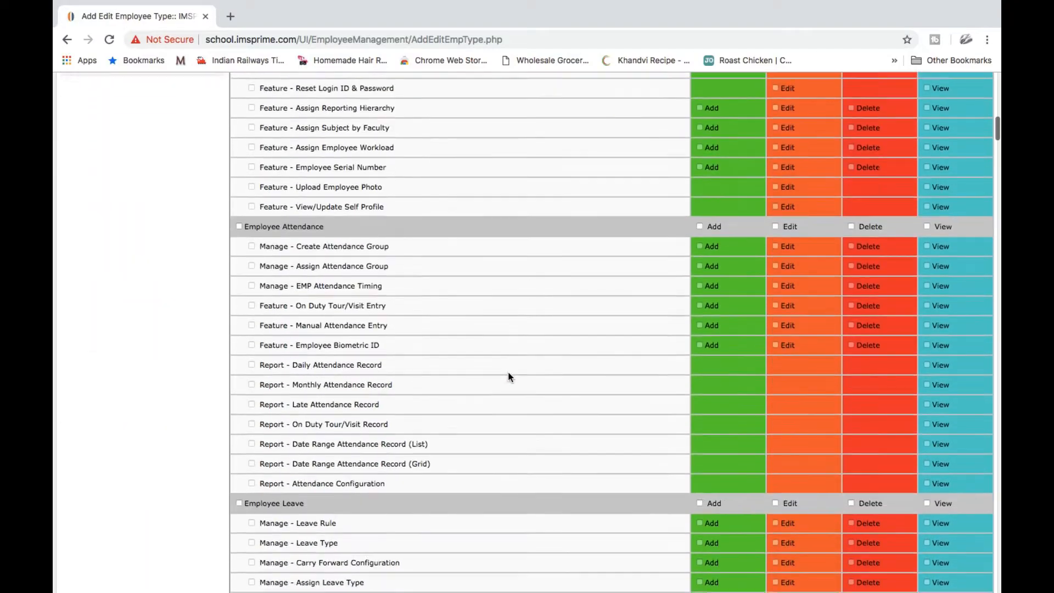
pyautogui.scroll(-20, 508, 376)
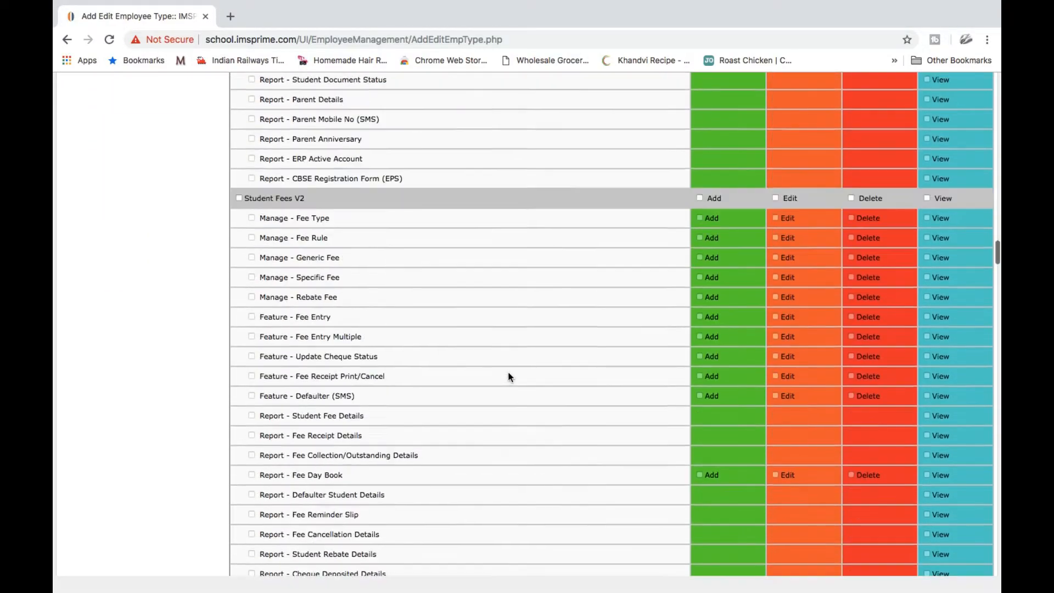
pyautogui.scroll(20, 509, 376)
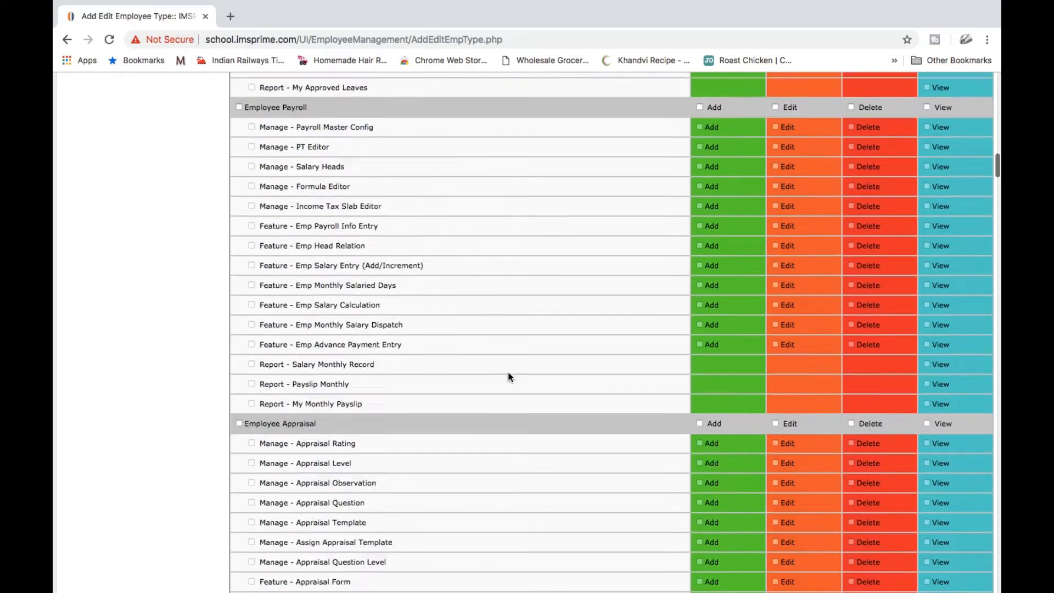
pyautogui.scroll(20, 509, 377)
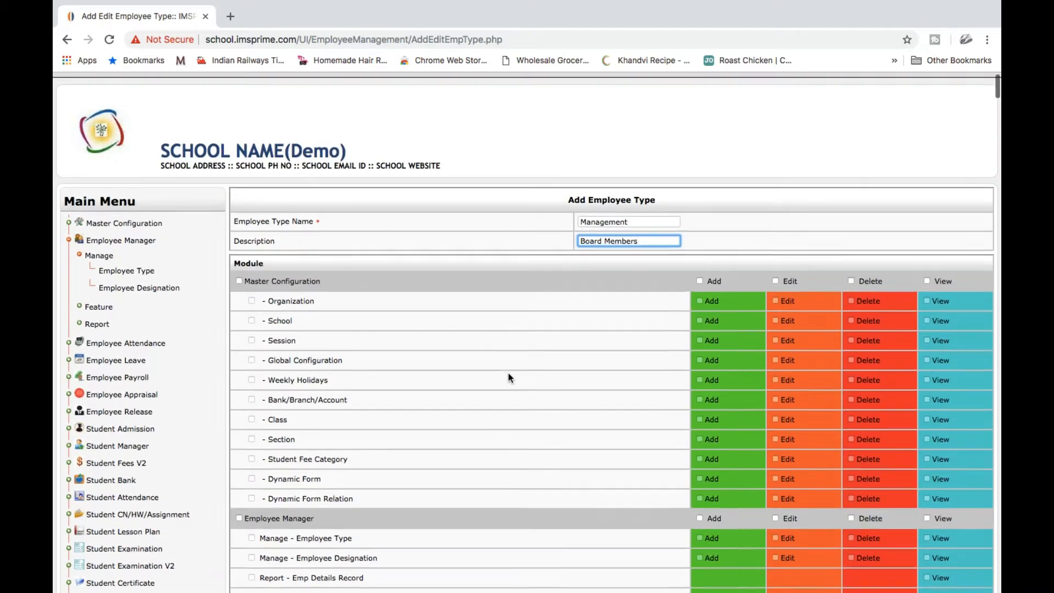
pyautogui.scroll(2, 508, 376)
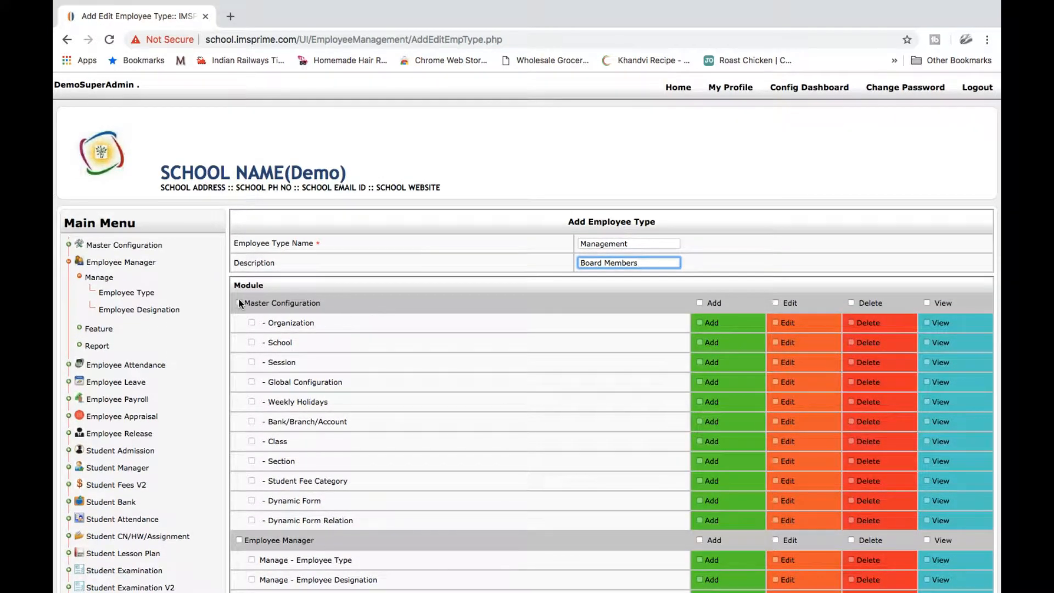
# Grant all Master Configuration items View only, with Add, Edit and Delete cleared
pyautogui.click(239, 302)
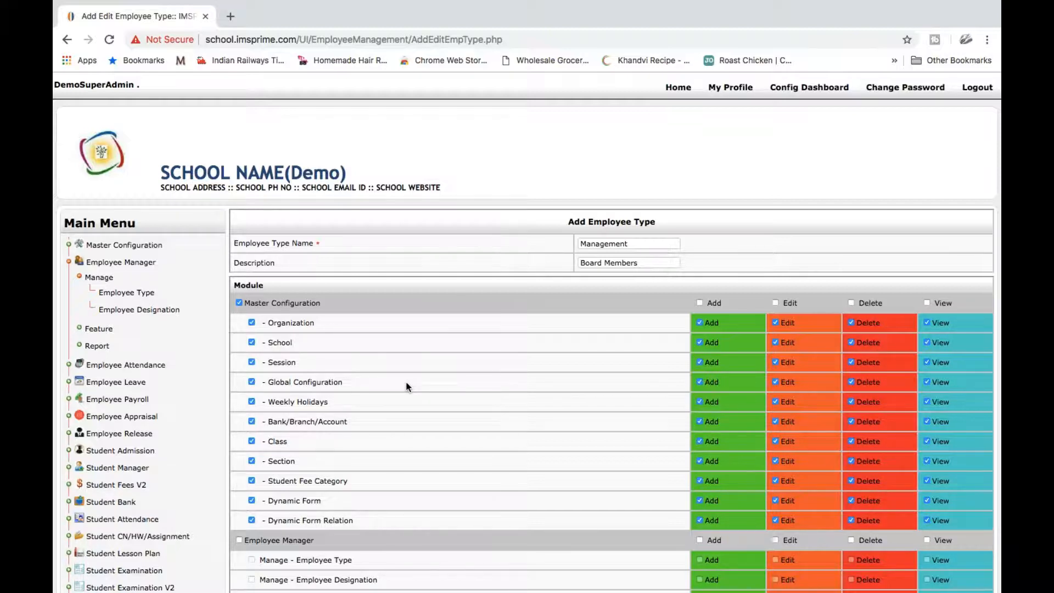
pyautogui.scroll(-1, 408, 386)
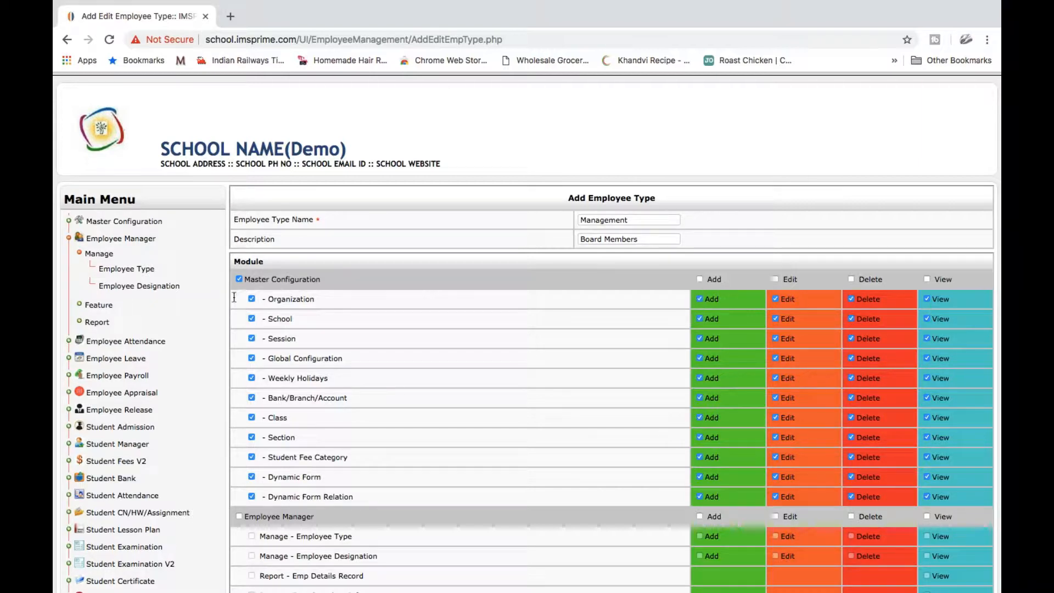
pyautogui.click(252, 299)
pyautogui.click(252, 299)
pyautogui.click(699, 279)
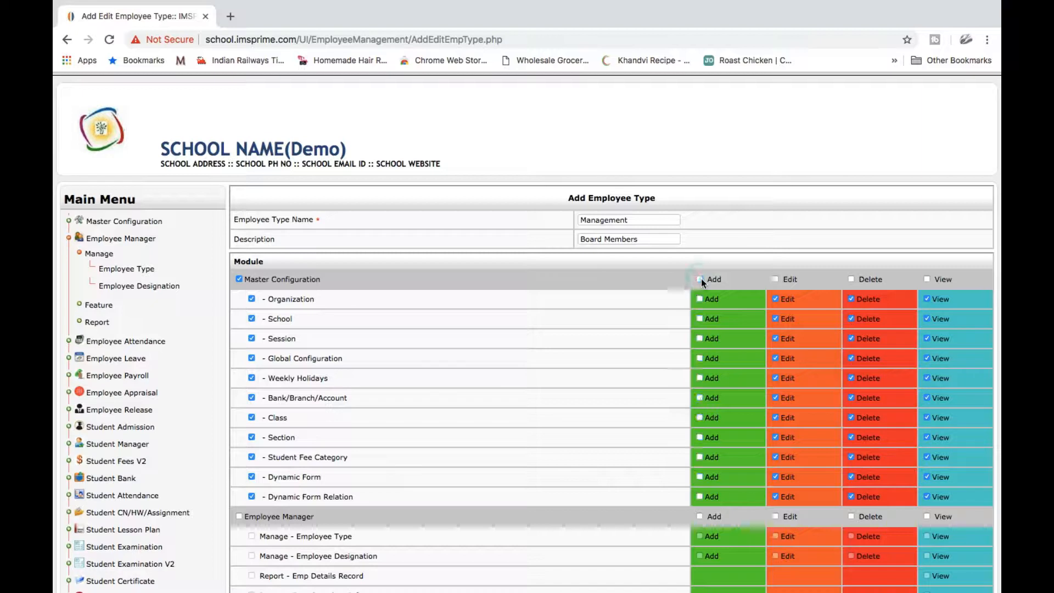
pyautogui.click(775, 279)
pyautogui.click(851, 280)
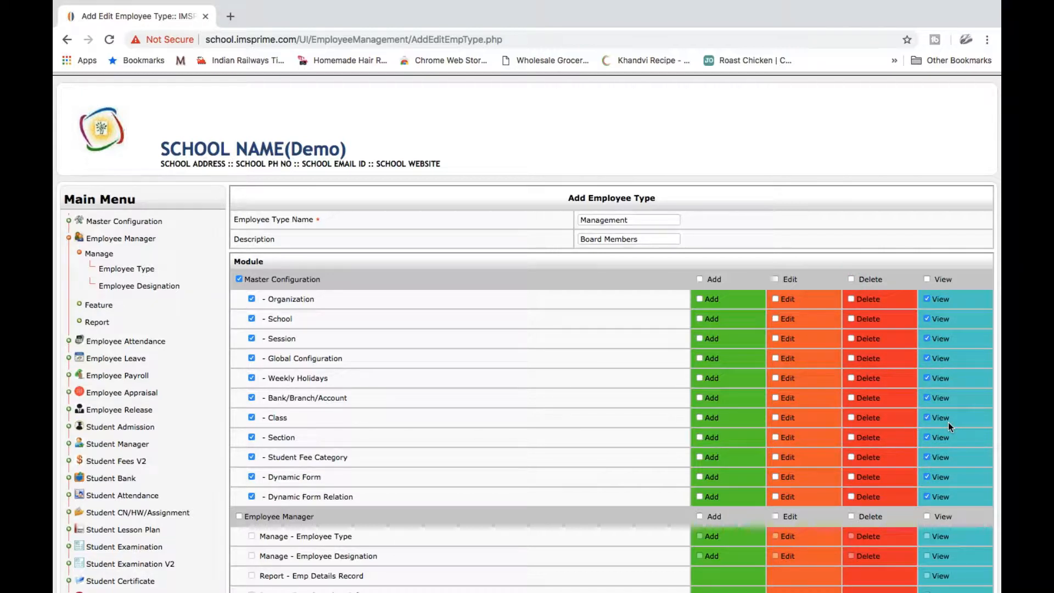
# Tick full permissions for the Employee Manager, Employee Attendance and Employee Payroll modules
pyautogui.scroll(-8, 947, 423)
pyautogui.scroll(2, 947, 423)
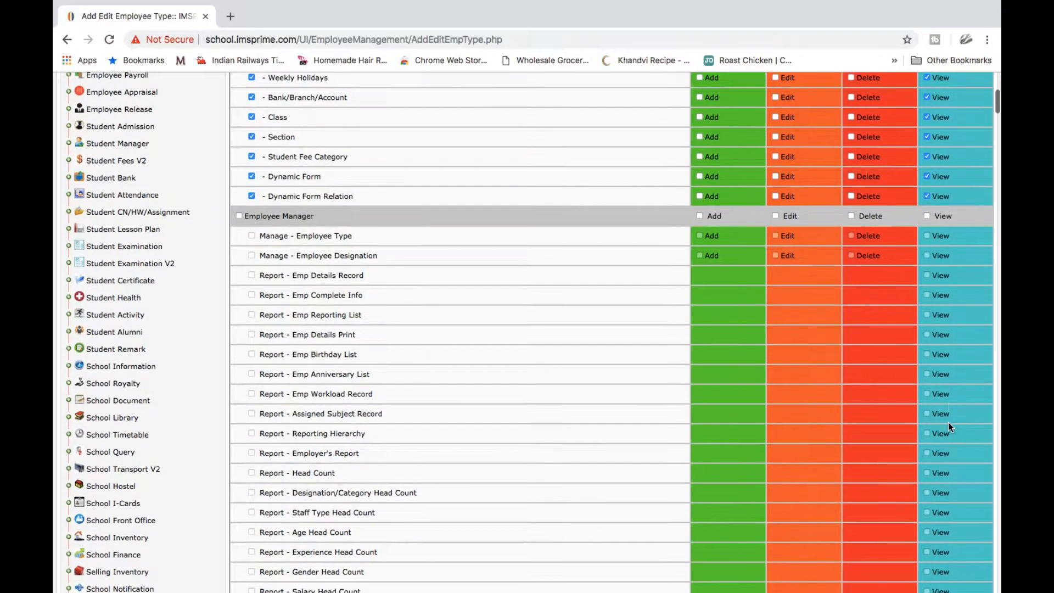
pyautogui.click(239, 216)
pyautogui.scroll(-8, 438, 364)
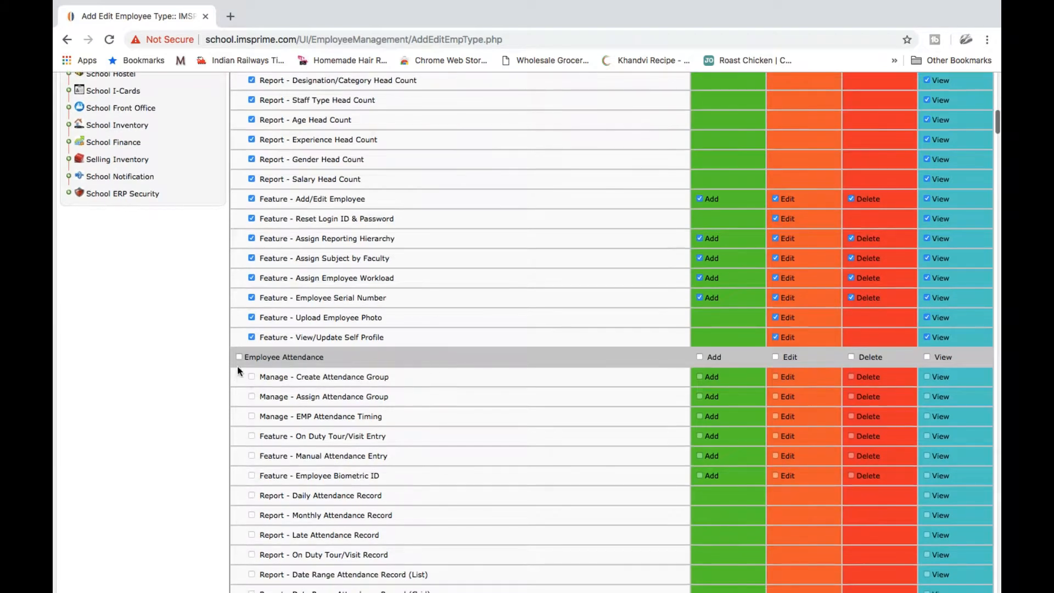
pyautogui.click(239, 357)
pyautogui.scroll(-15, 414, 453)
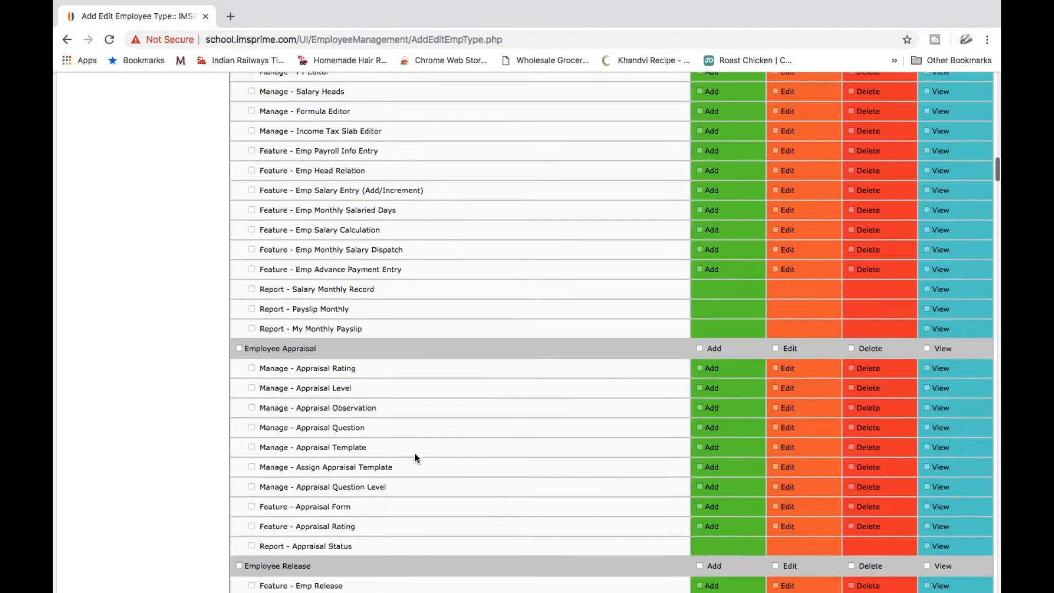
pyautogui.scroll(6, 414, 453)
pyautogui.click(239, 358)
pyautogui.scroll(-8, 443, 465)
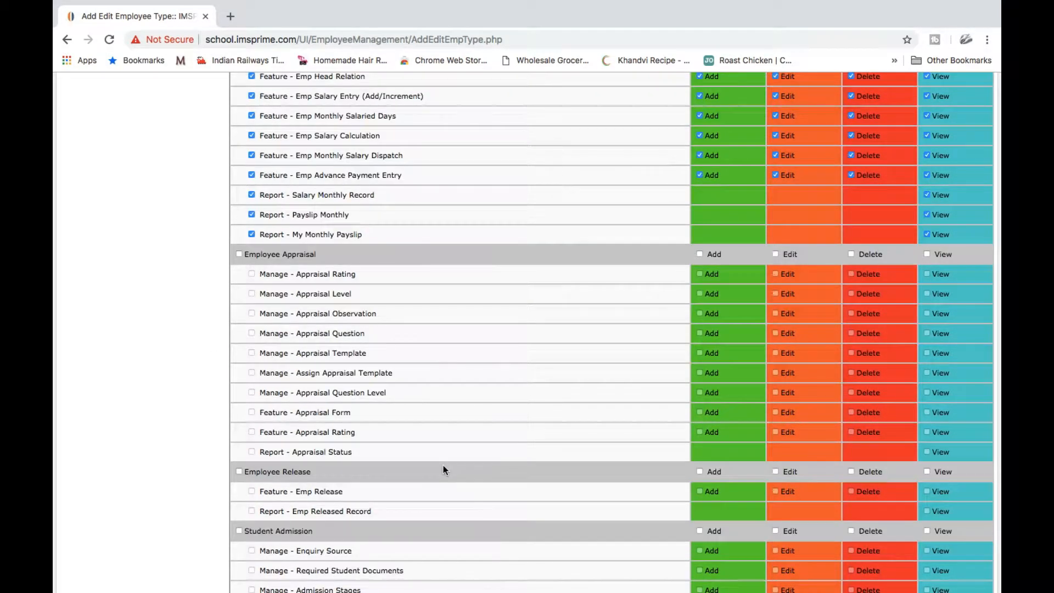
pyautogui.scroll(-20, 443, 465)
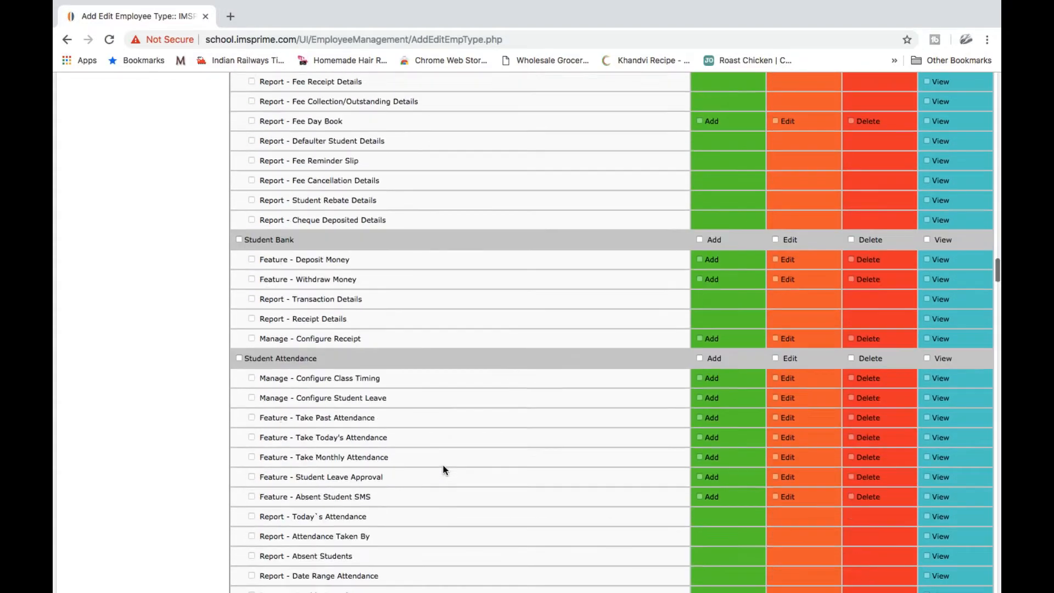
pyautogui.scroll(-10, 443, 465)
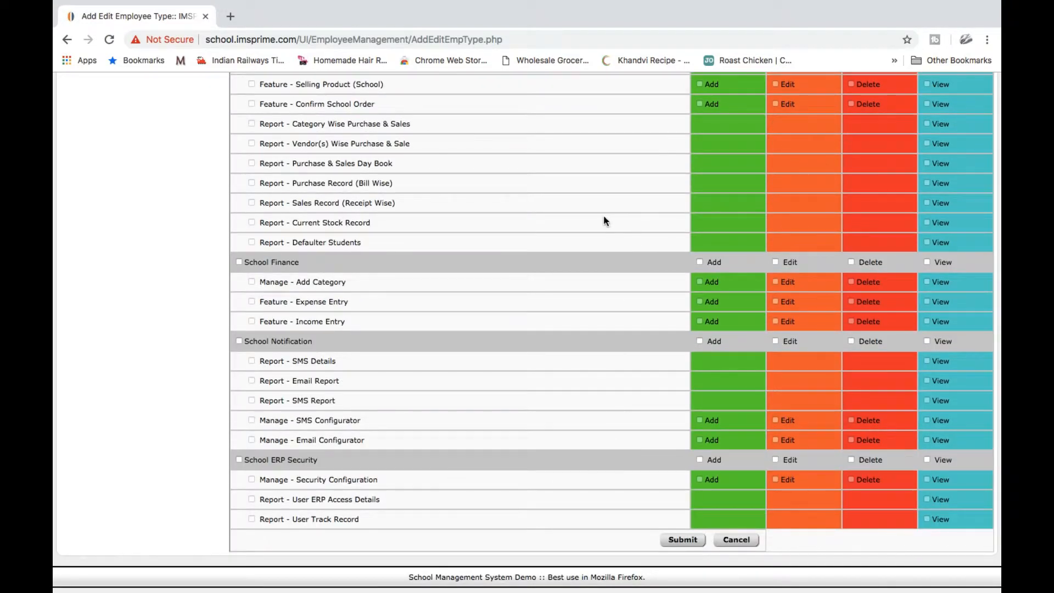
# Submit and confirm the Management type, then locate its row in the employee type list
pyautogui.click(684, 540)
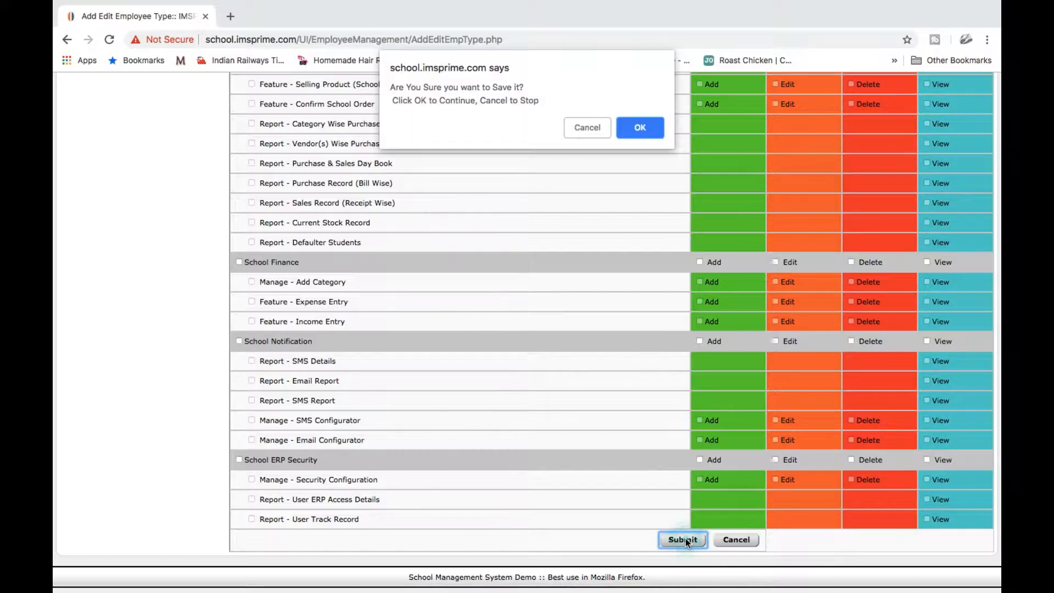
pyautogui.click(643, 127)
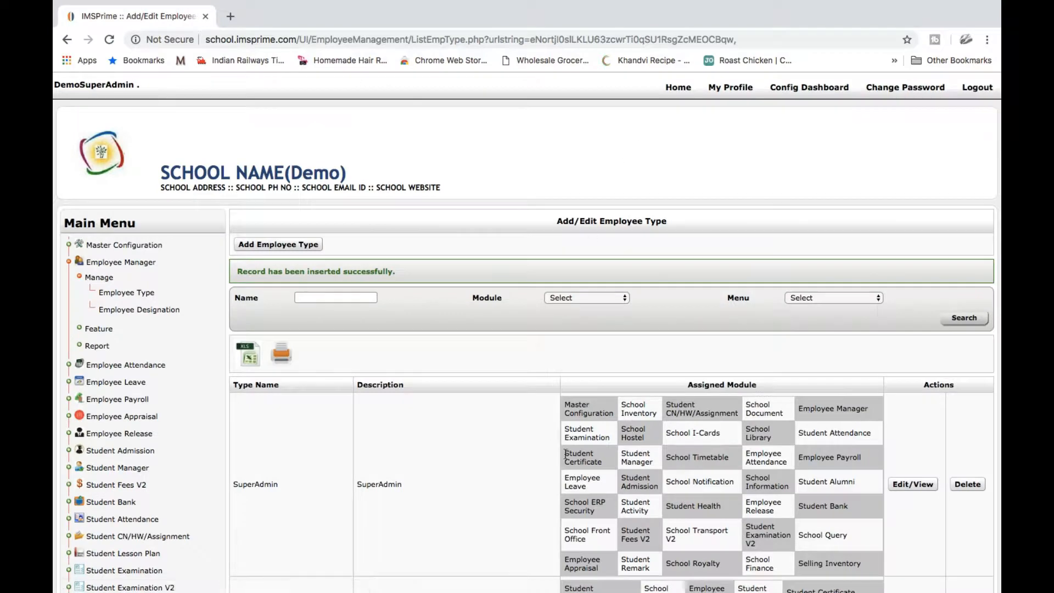
pyautogui.scroll(-20, 566, 453)
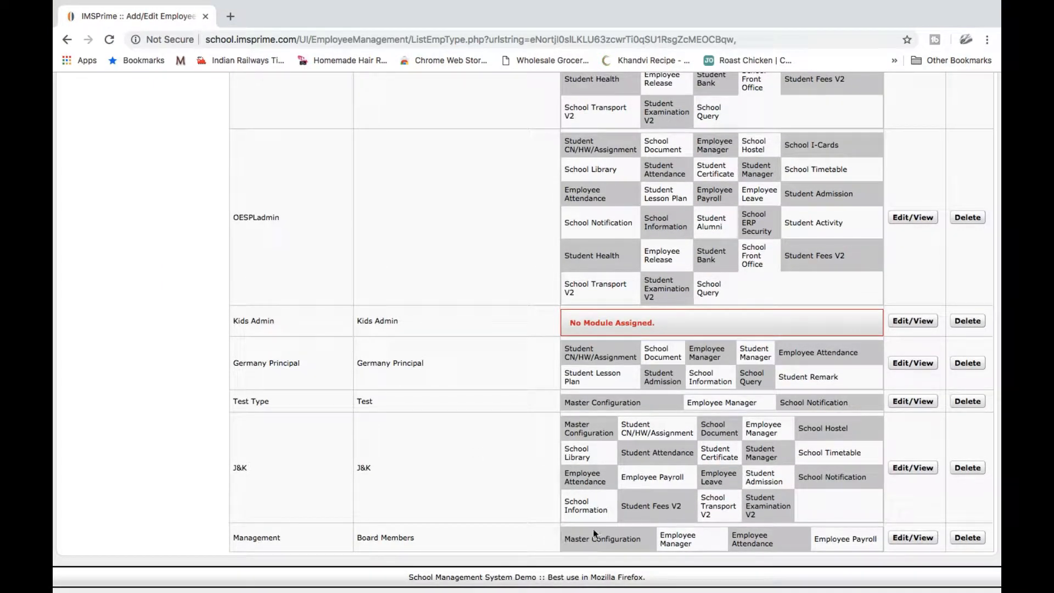
pyautogui.scroll(20, 162, 318)
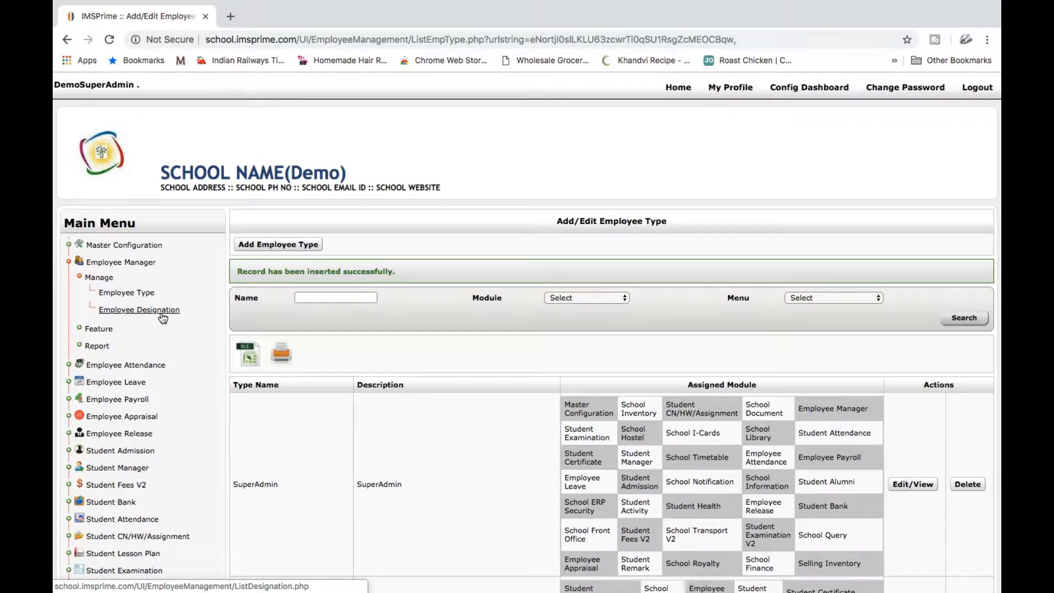
# Go to the Employee Designation list and start adding a new designation
pyautogui.click(162, 315)
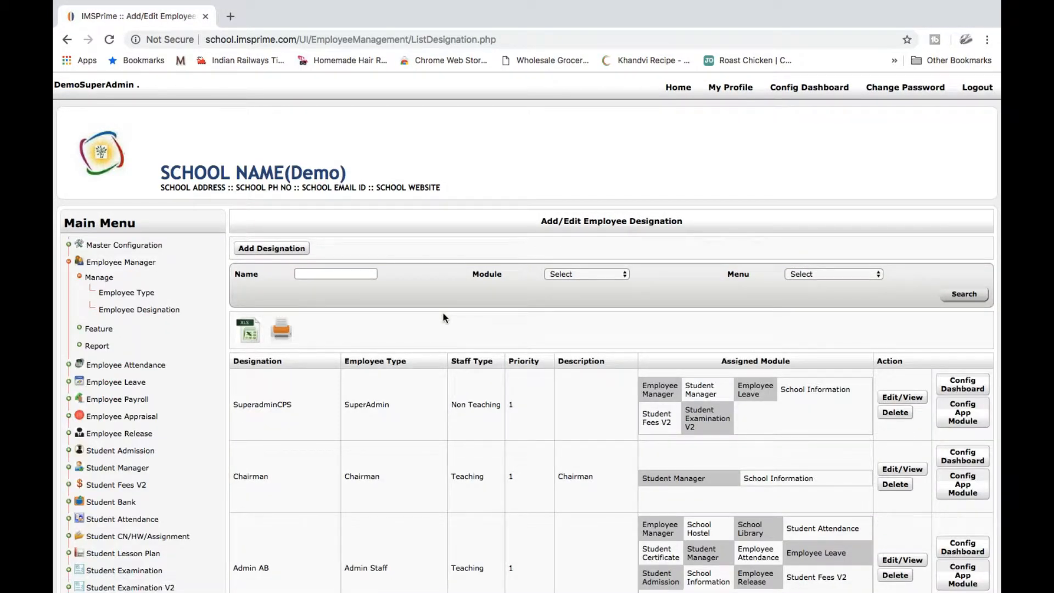
pyautogui.click(292, 252)
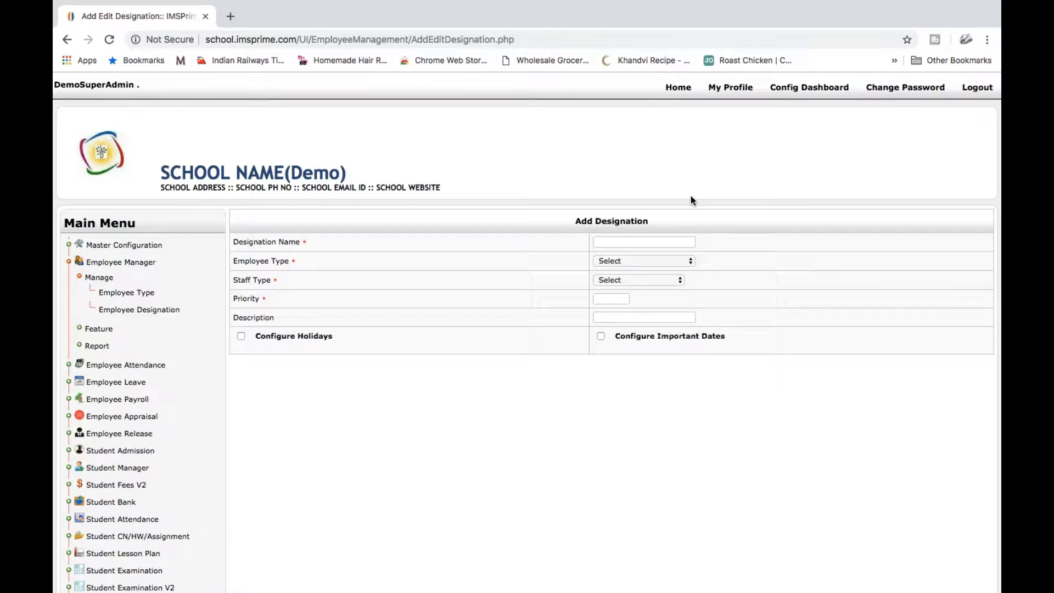
# Enter designation CEO with employee type Management, staff type Non Teaching and priority 1
pyautogui.click(663, 243)
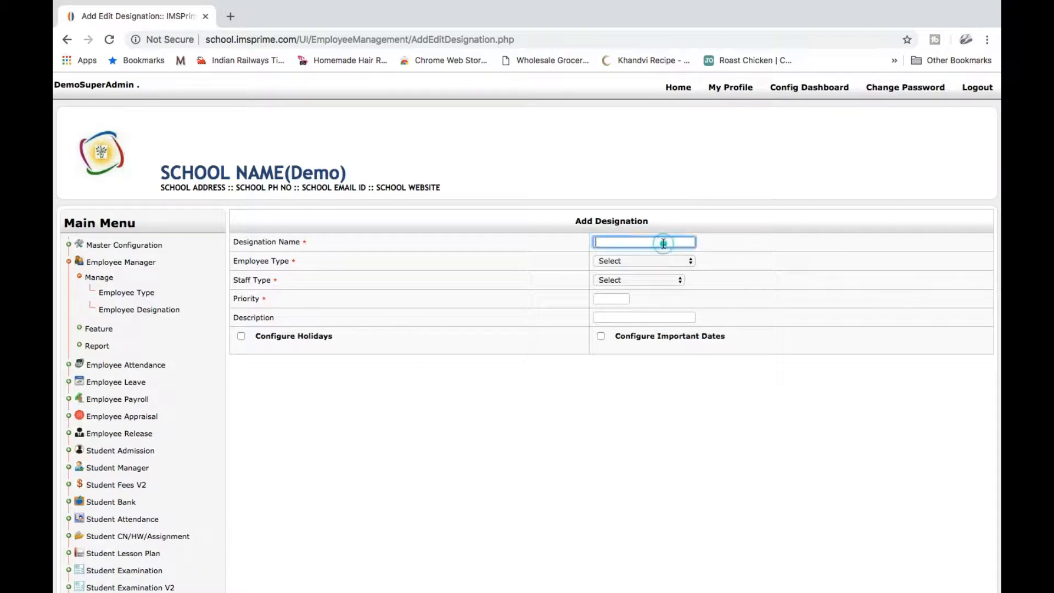
pyautogui.write('CEO')
pyautogui.click(641, 262)
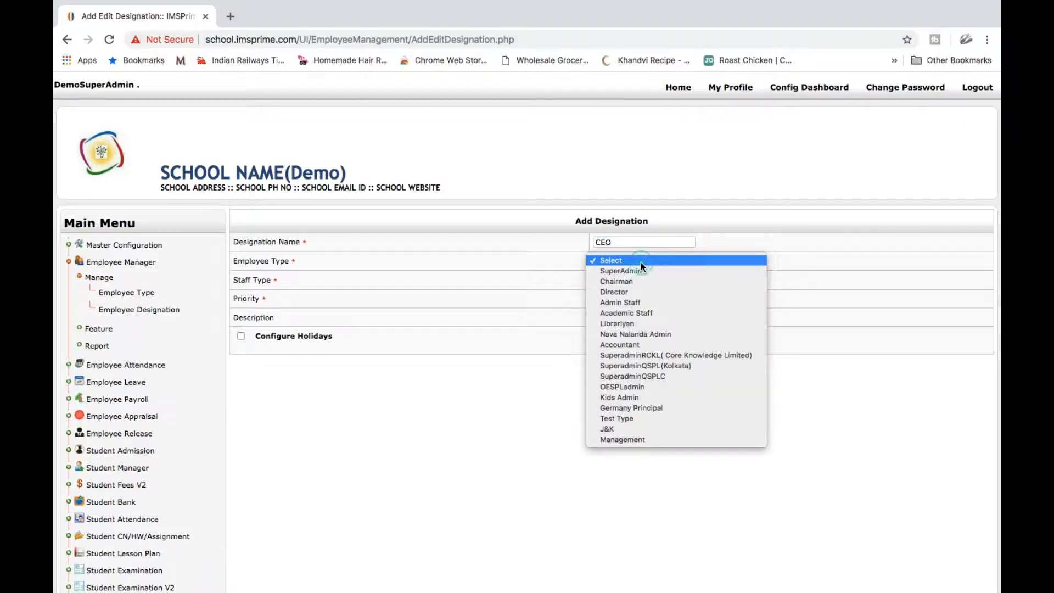
pyautogui.click(639, 439)
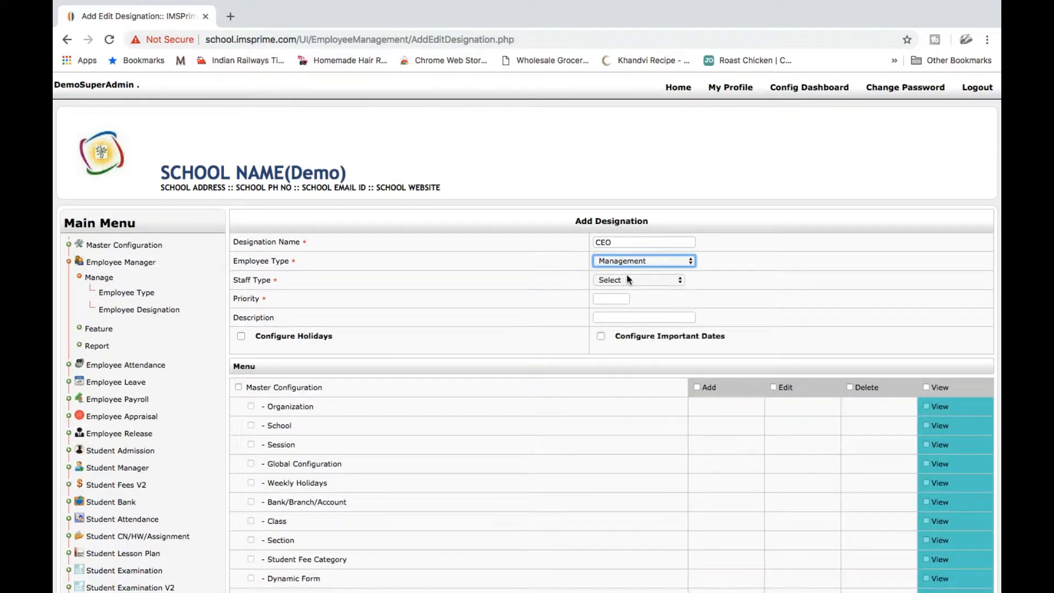
pyautogui.click(624, 281)
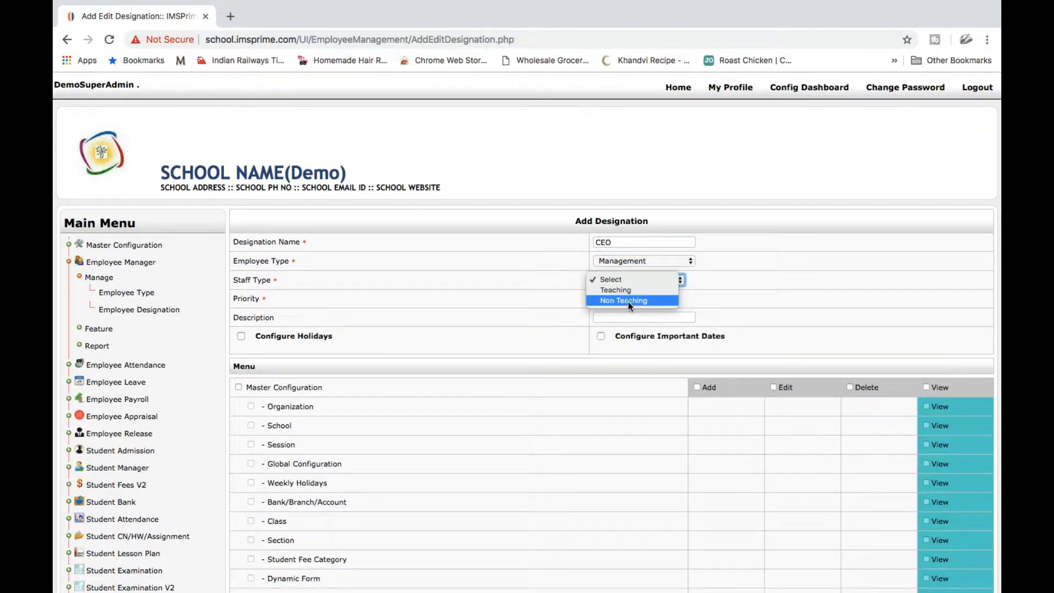
pyautogui.click(628, 301)
pyautogui.click(616, 297)
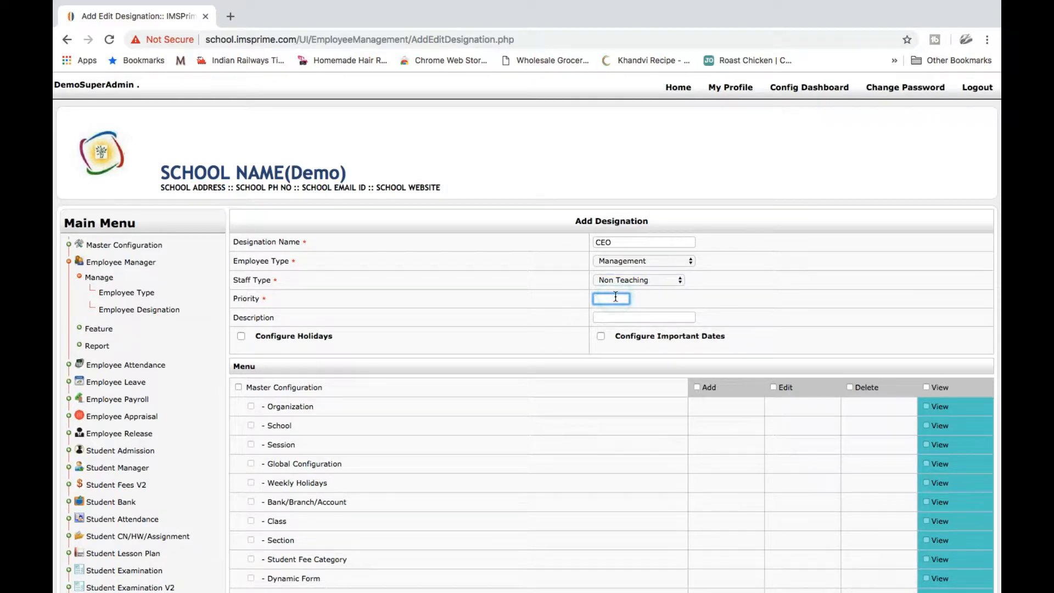
pyautogui.write('1')
# Tick full Master Configuration, Employee Attendance and Employee Payroll permissions, leaving Employee Manager unticked
pyautogui.scroll(-15, 493, 467)
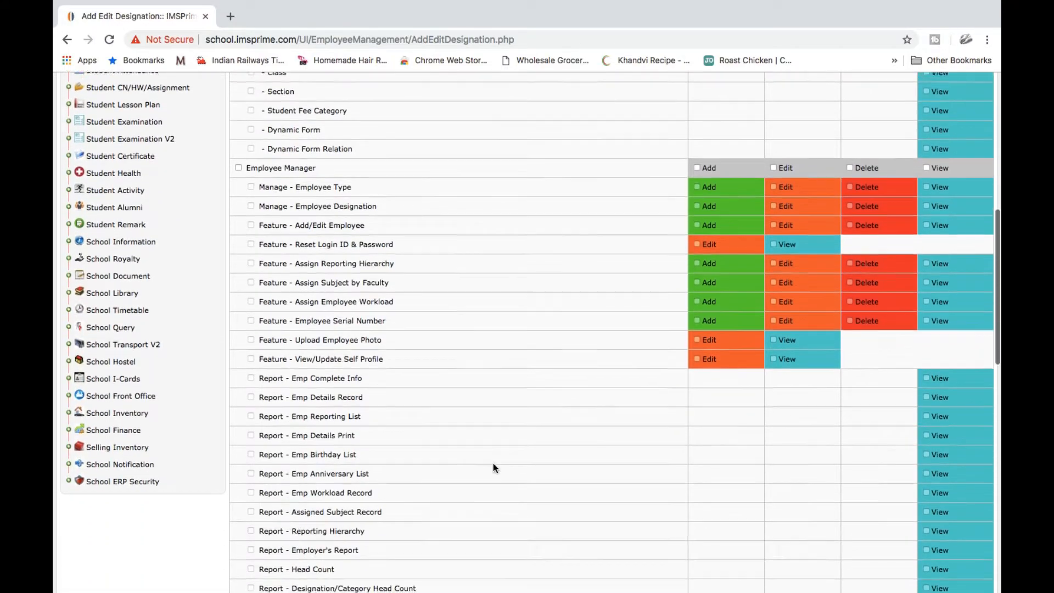
pyautogui.scroll(-5, 494, 467)
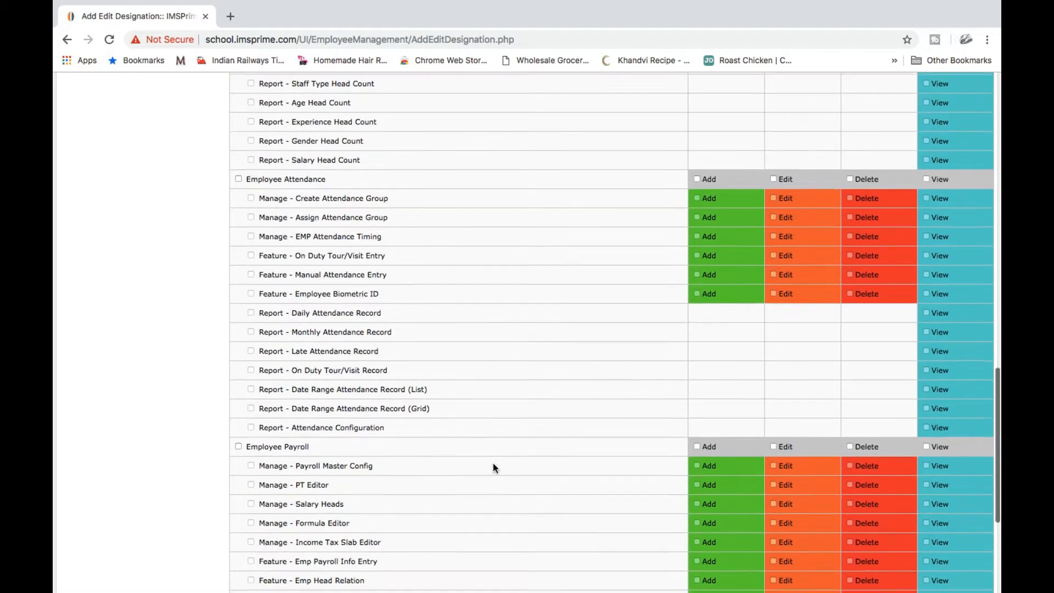
pyautogui.scroll(-5, 493, 467)
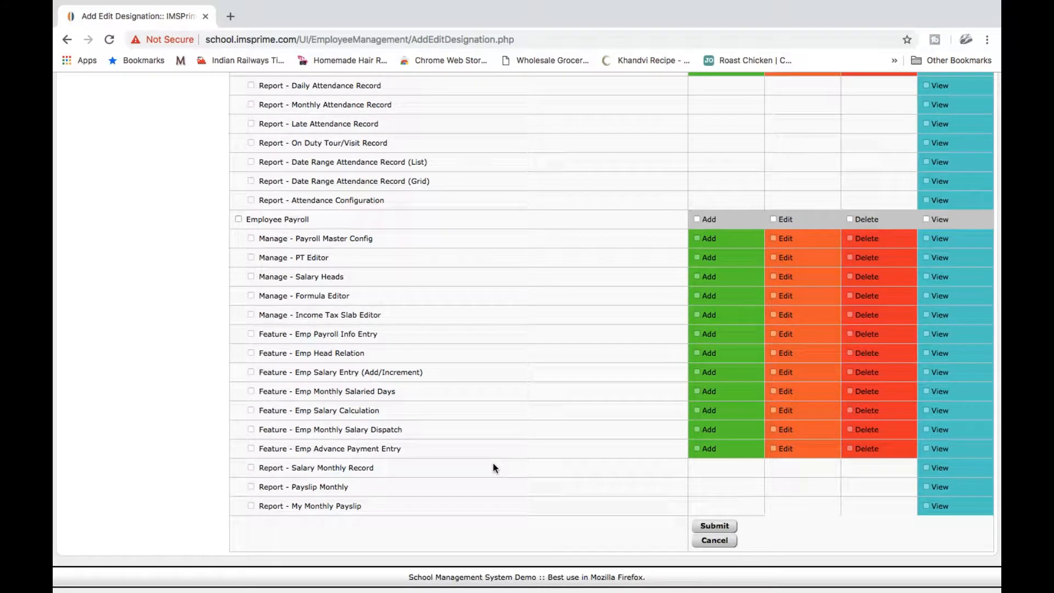
pyautogui.scroll(9, 493, 467)
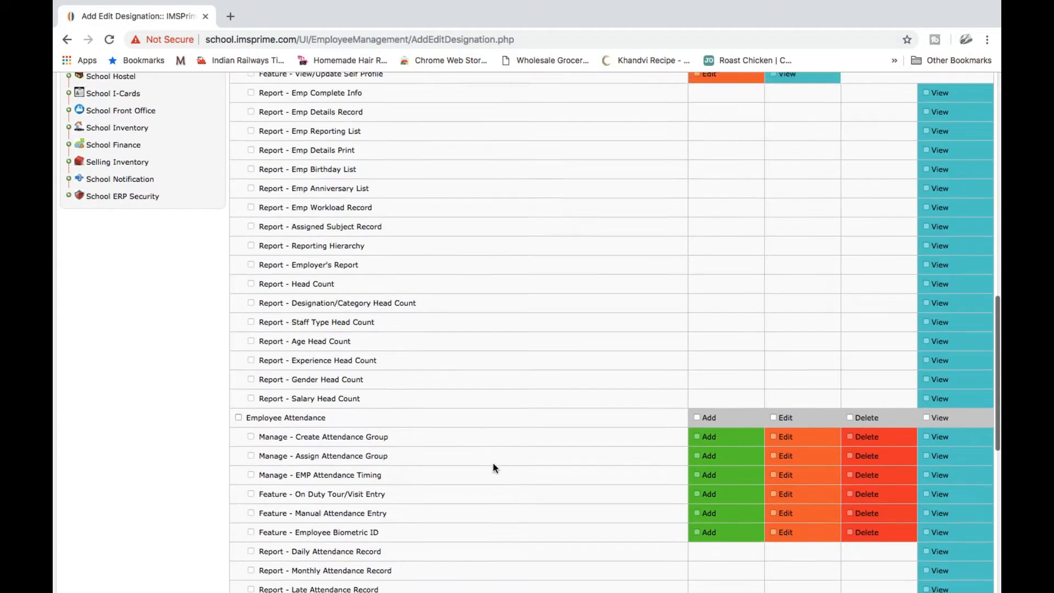
pyautogui.scroll(9, 493, 467)
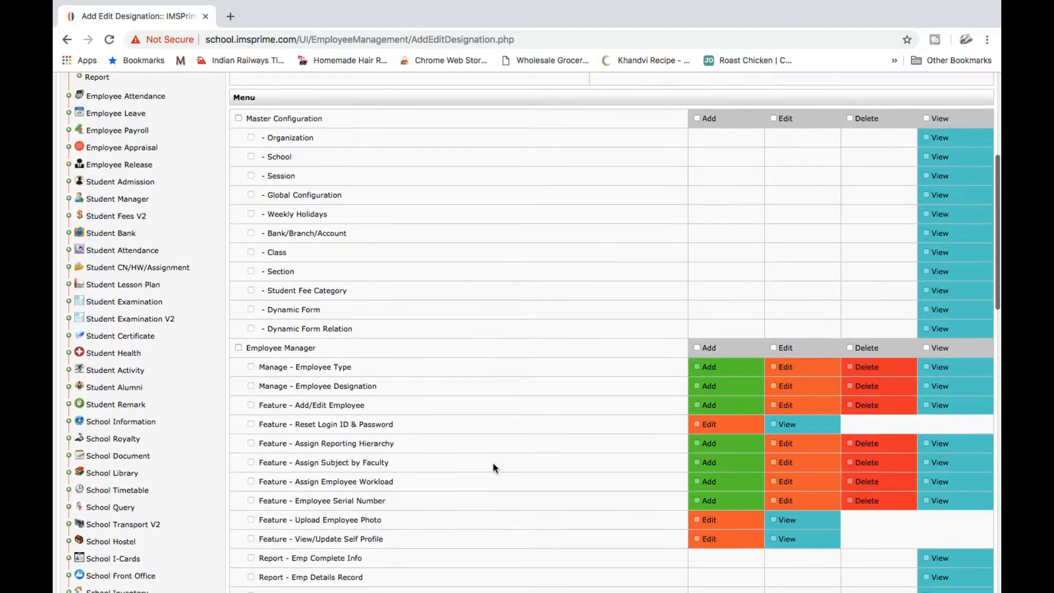
pyautogui.scroll(1, 493, 462)
pyautogui.scroll(3, 493, 463)
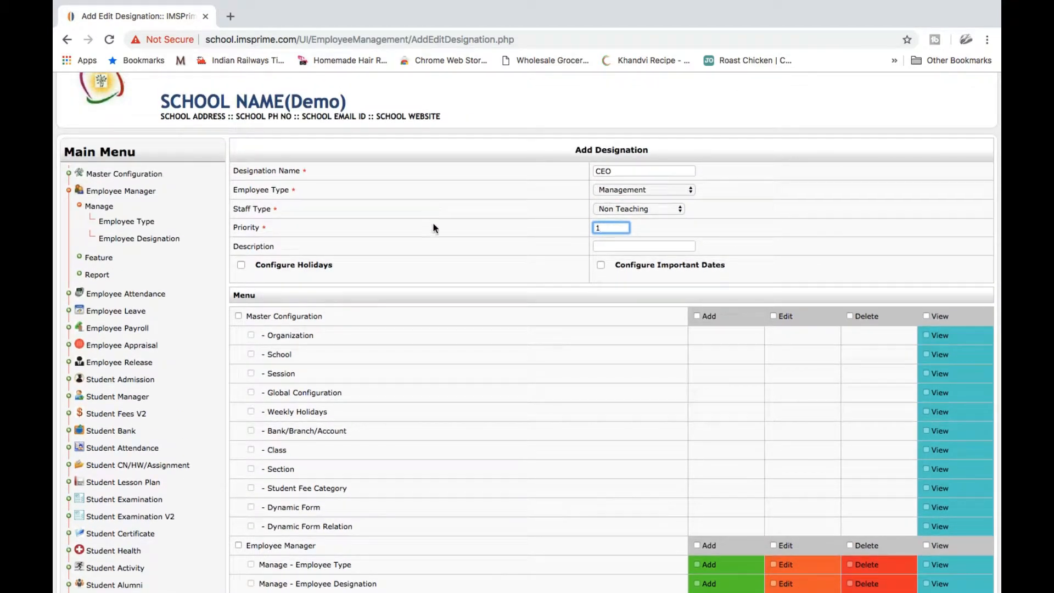
pyautogui.scroll(-6, 463, 338)
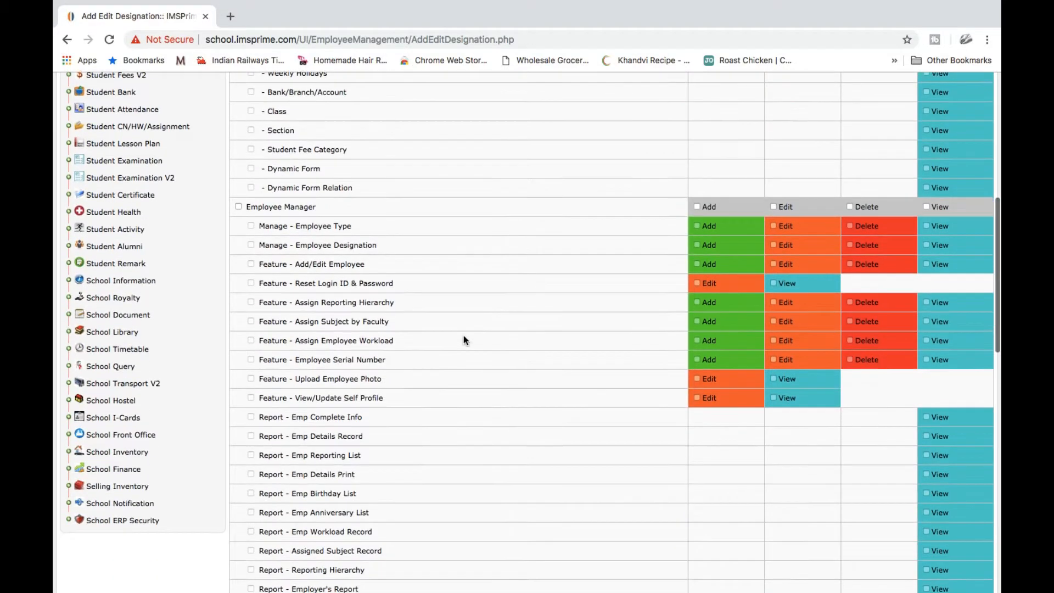
pyautogui.scroll(-9, 463, 340)
pyautogui.scroll(3, 463, 340)
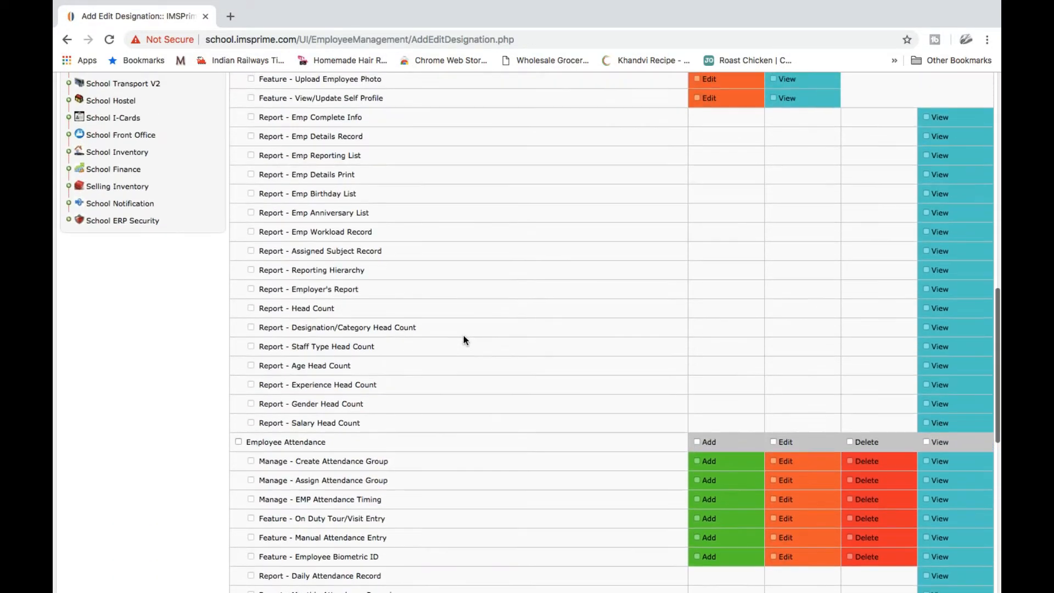
pyautogui.scroll(12, 463, 334)
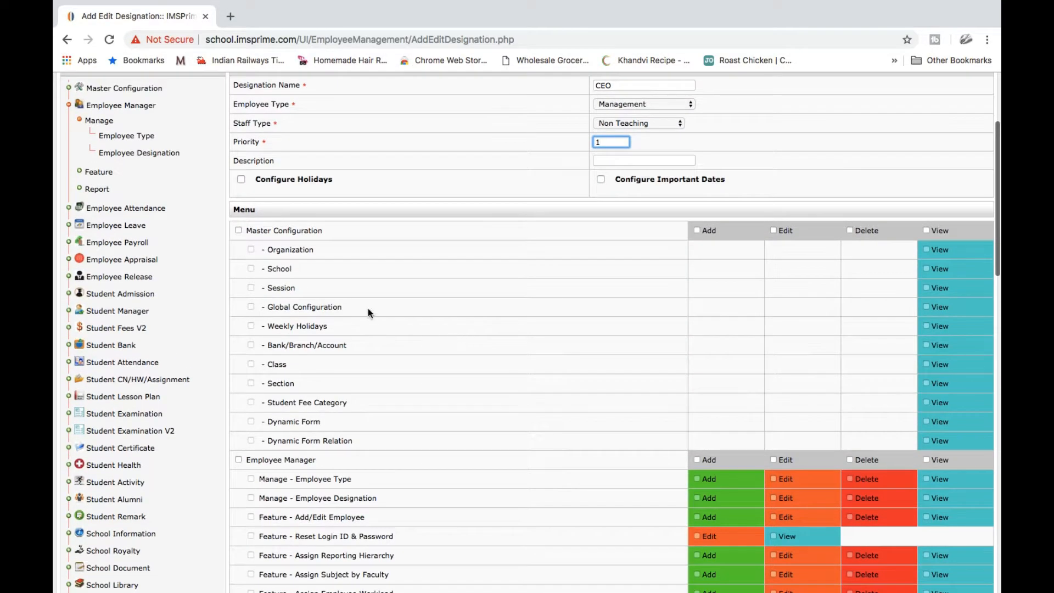
pyautogui.click(238, 230)
pyautogui.scroll(-3, 313, 289)
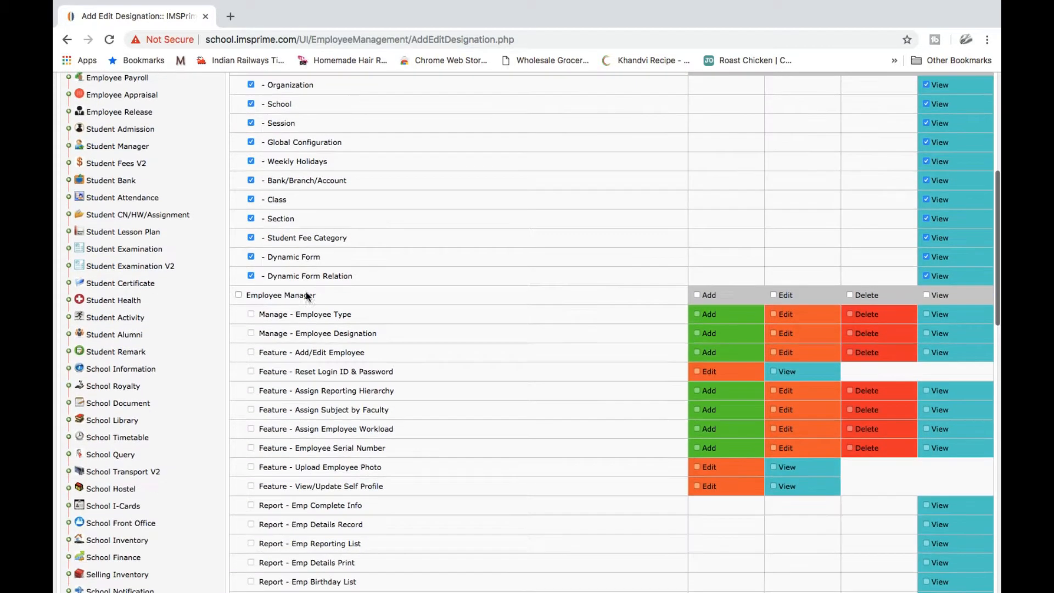
pyautogui.click(238, 295)
pyautogui.scroll(-8, 391, 362)
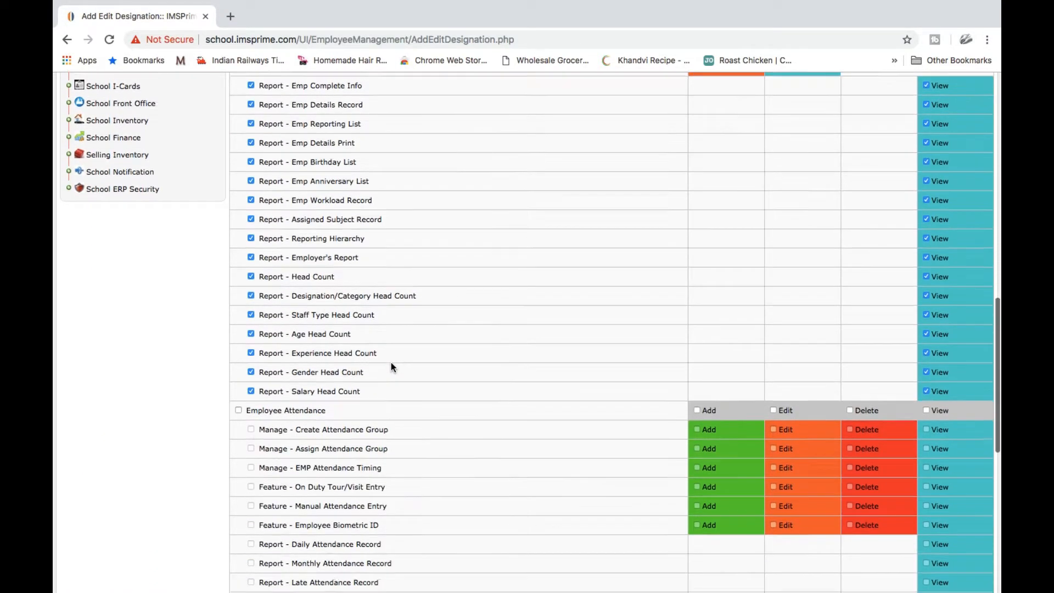
pyautogui.scroll(-3, 390, 362)
pyautogui.click(238, 239)
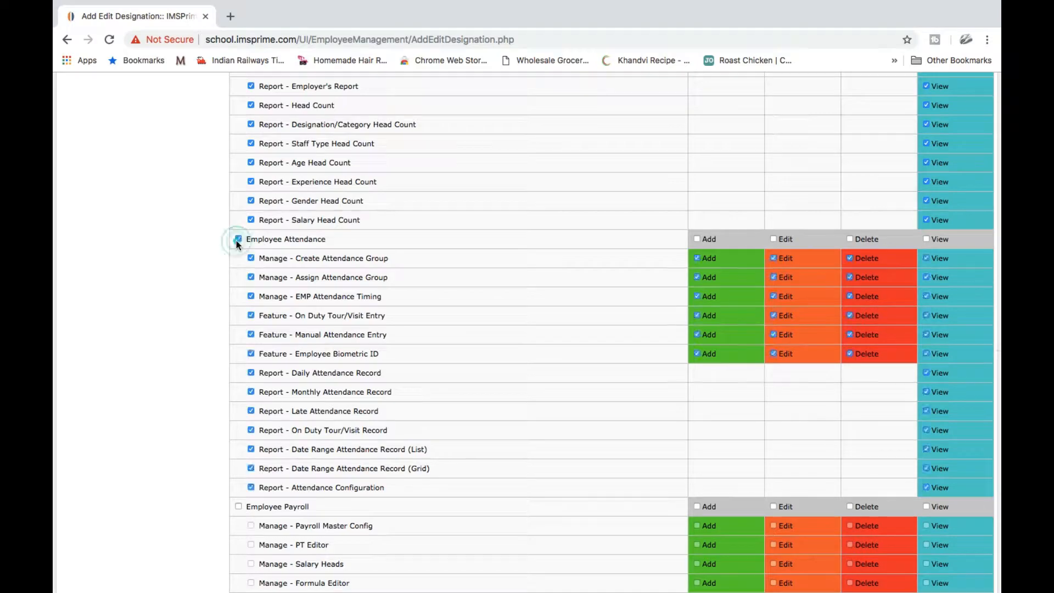
pyautogui.click(238, 506)
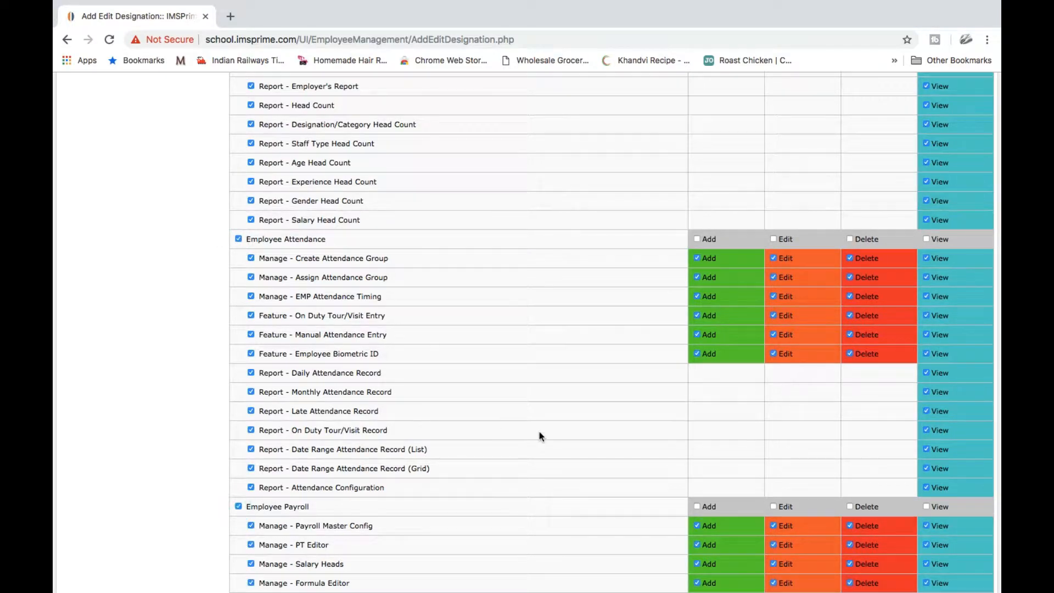
pyautogui.scroll(-4, 539, 434)
pyautogui.scroll(20, 539, 431)
pyautogui.scroll(-6, 539, 432)
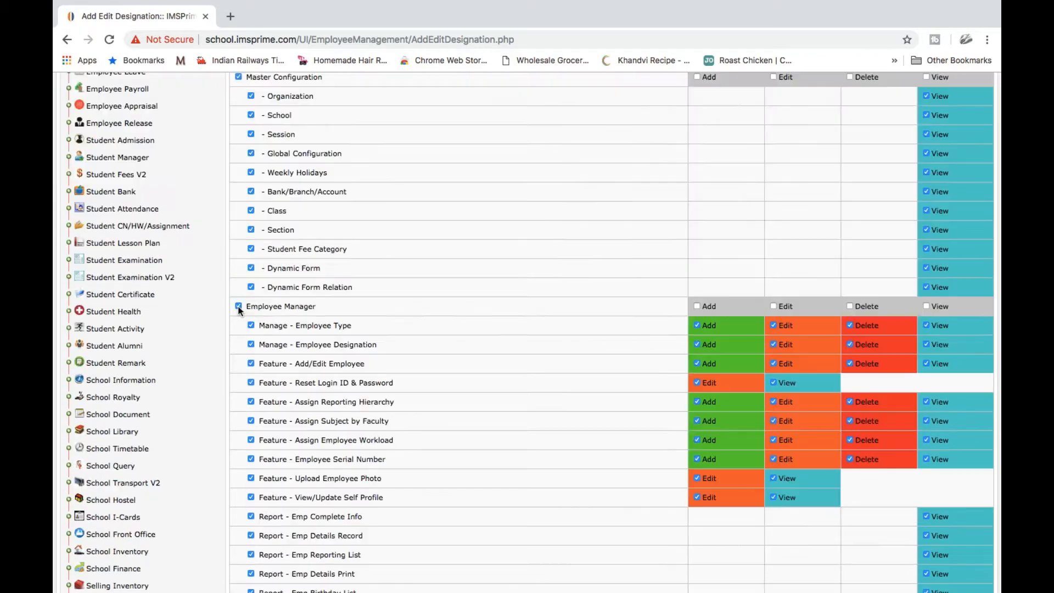
pyautogui.click(239, 306)
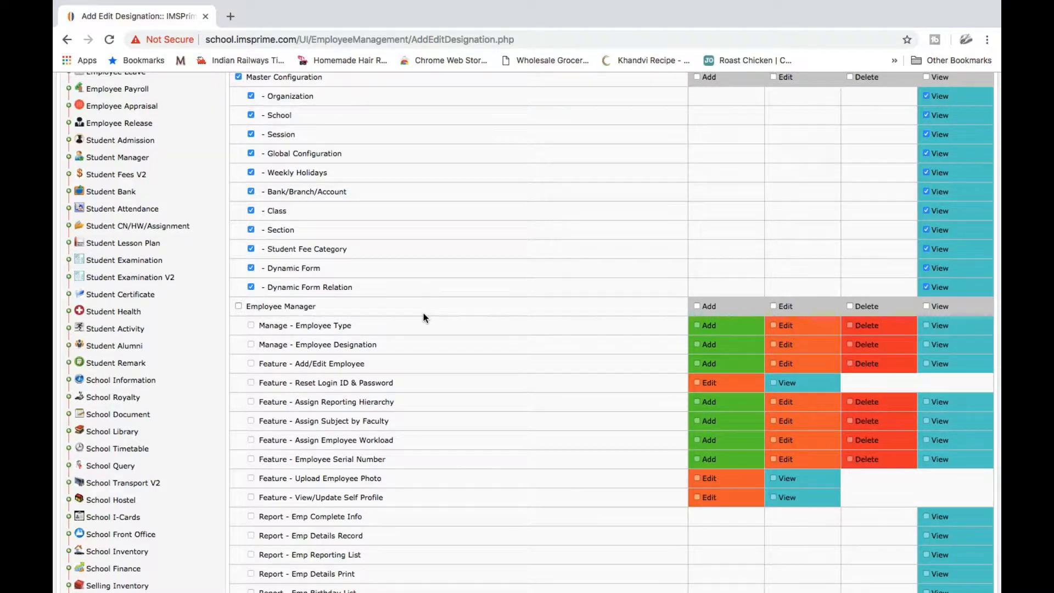
# Submit the CEO designation and confirm saving it with OK
pyautogui.scroll(5, 423, 317)
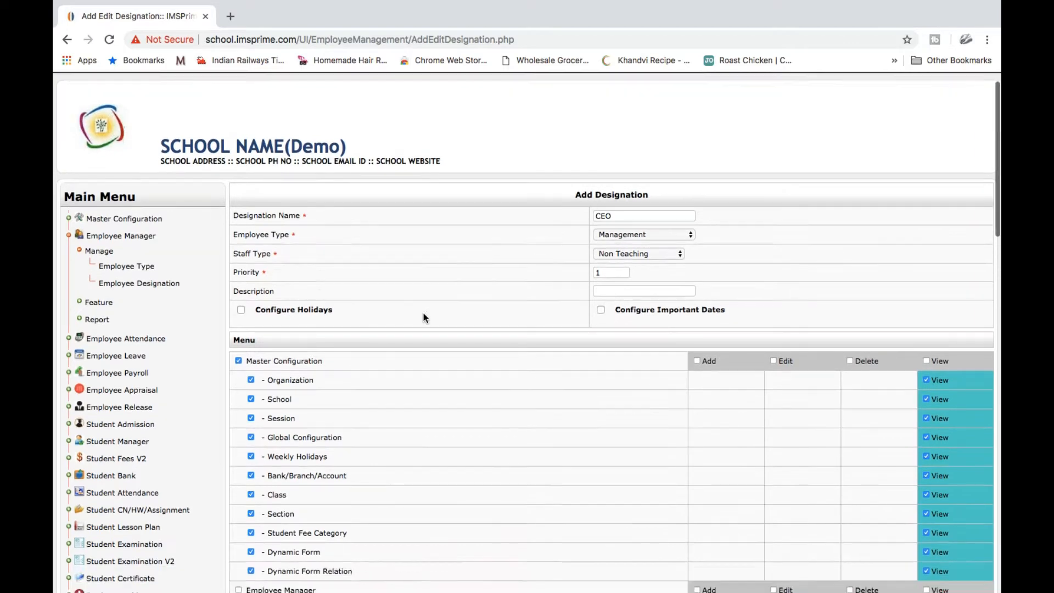
pyautogui.scroll(-5, 424, 317)
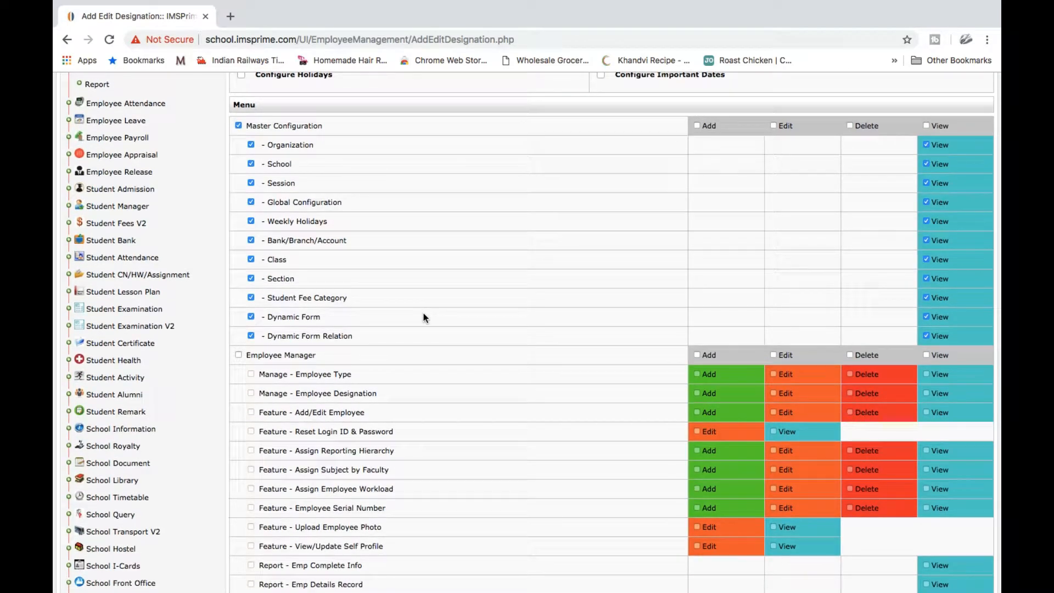
pyautogui.scroll(-5, 423, 317)
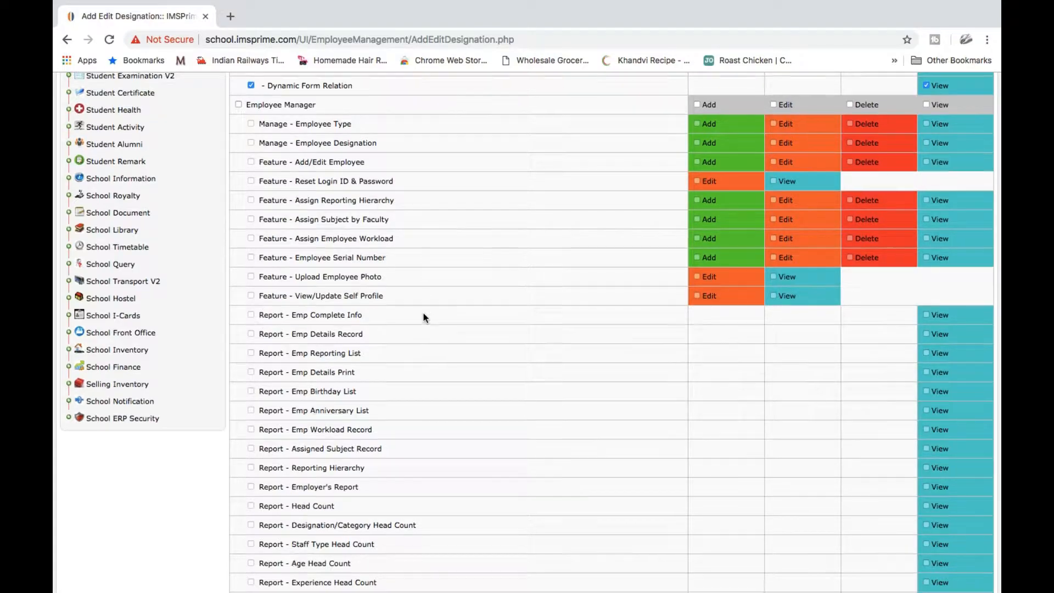
pyautogui.scroll(10, 423, 318)
pyautogui.scroll(-8, 423, 317)
pyautogui.scroll(-1, 423, 317)
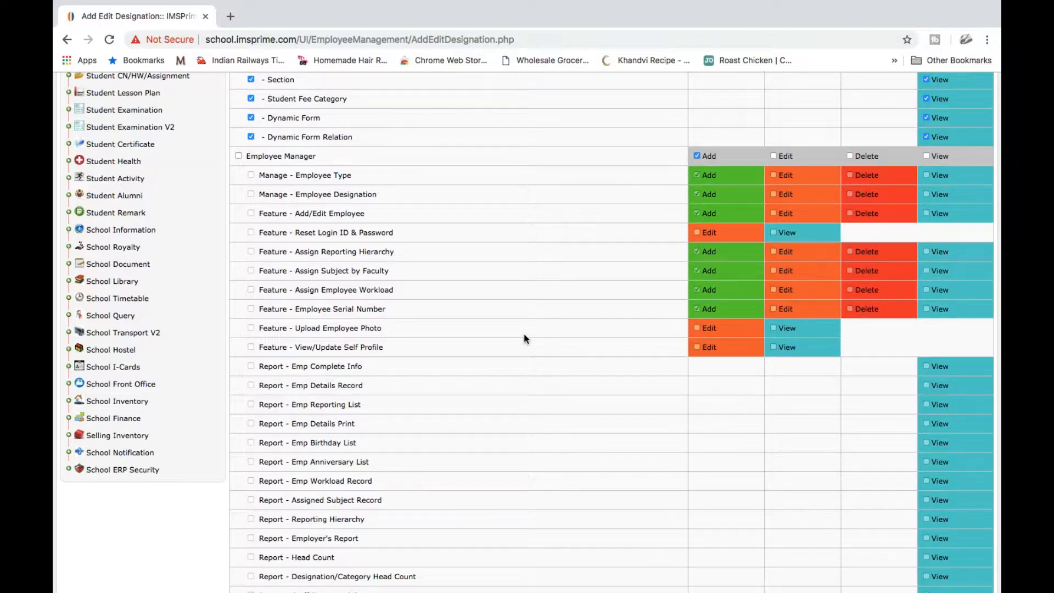
pyautogui.scroll(-15, 524, 334)
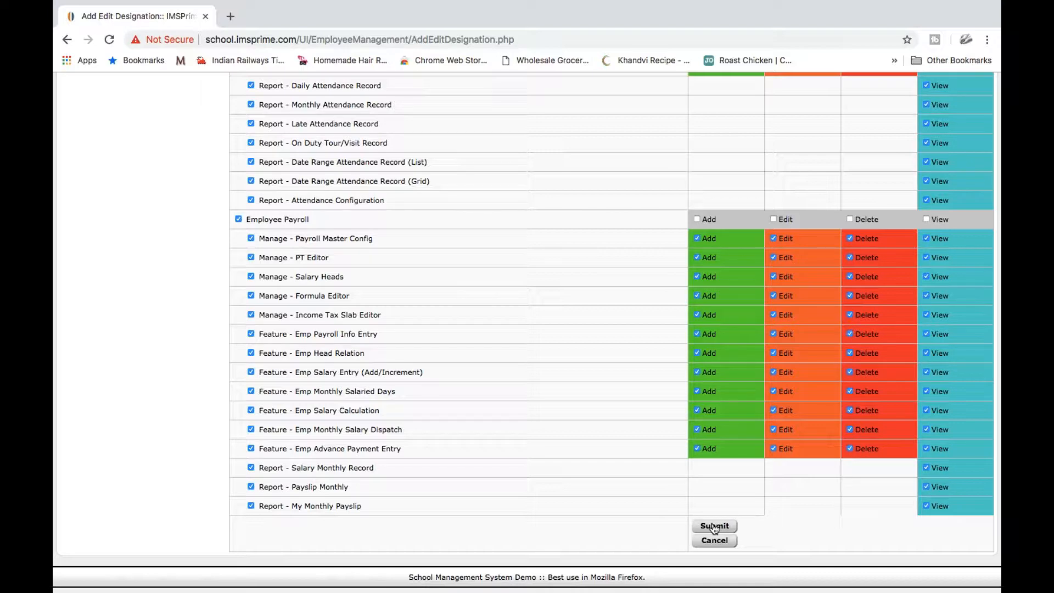
pyautogui.click(714, 526)
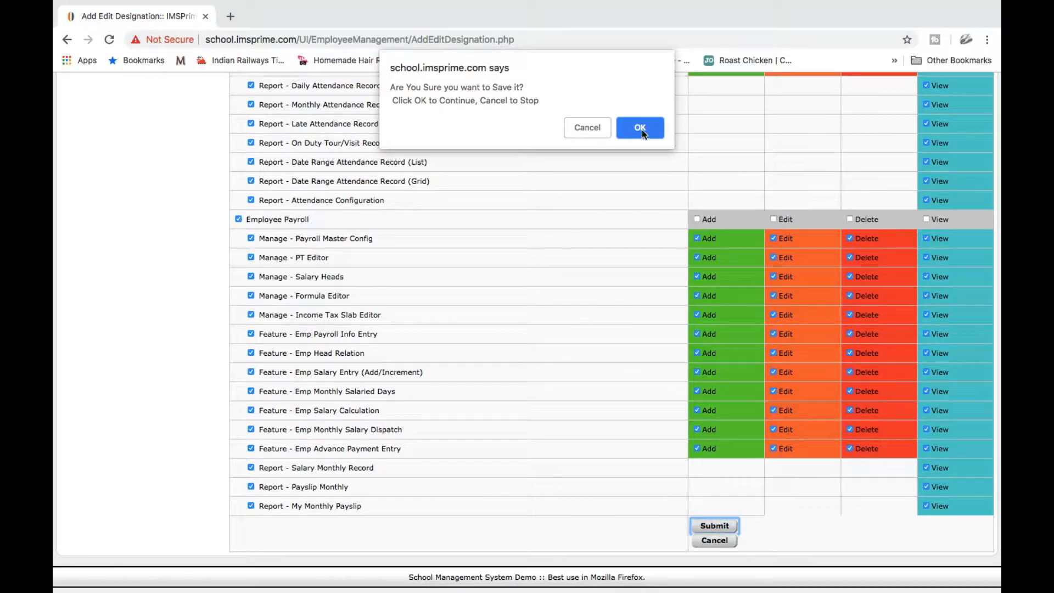
pyautogui.click(640, 128)
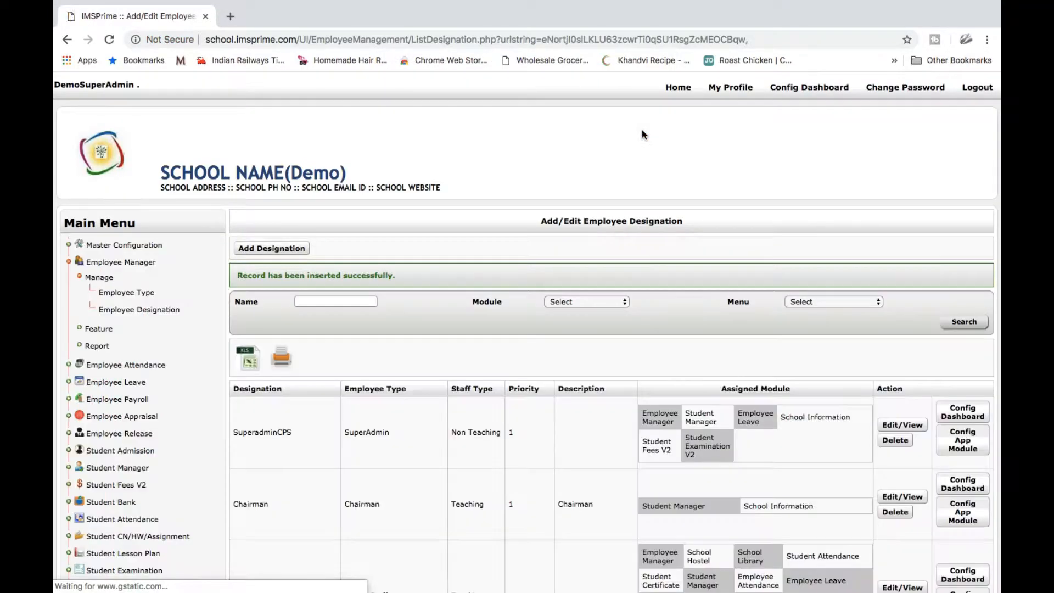
# Check the saved CEO row in the designation list, then expand Feature under Employee Manager
pyautogui.scroll(-15, 624, 331)
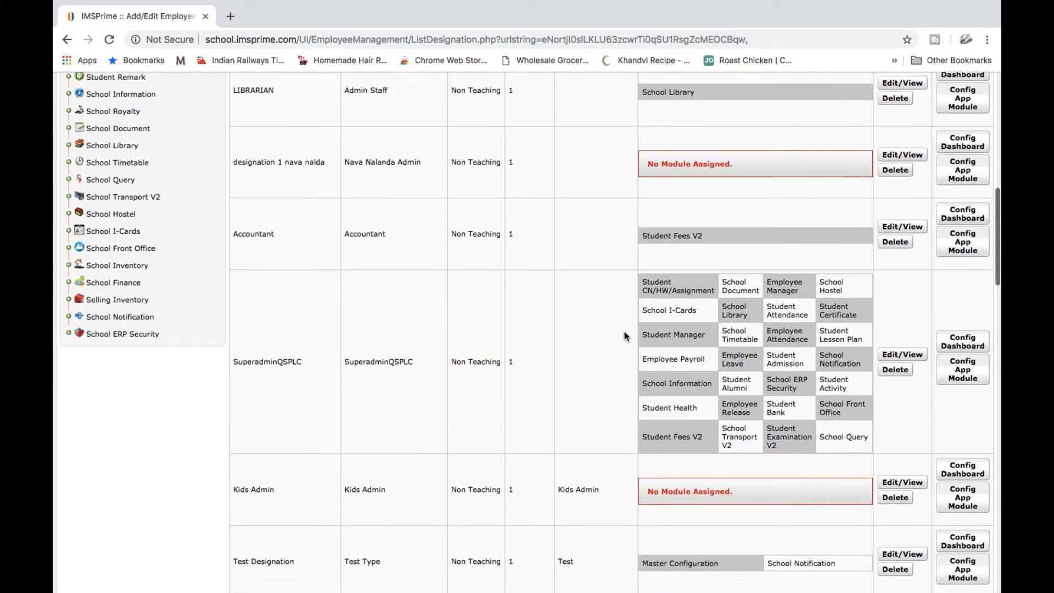
pyautogui.scroll(-10, 624, 331)
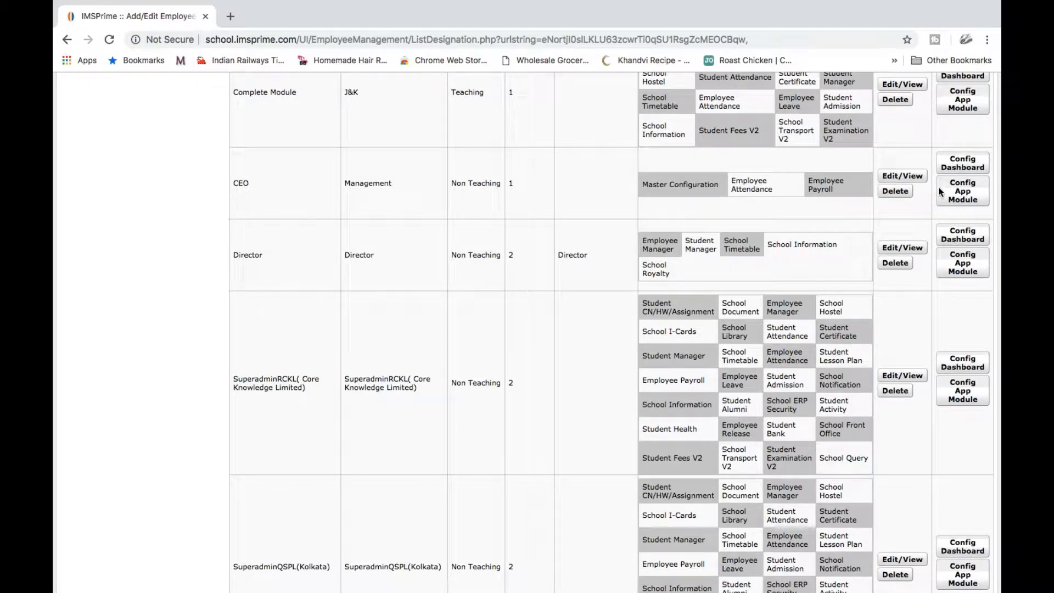
pyautogui.scroll(10, 618, 187)
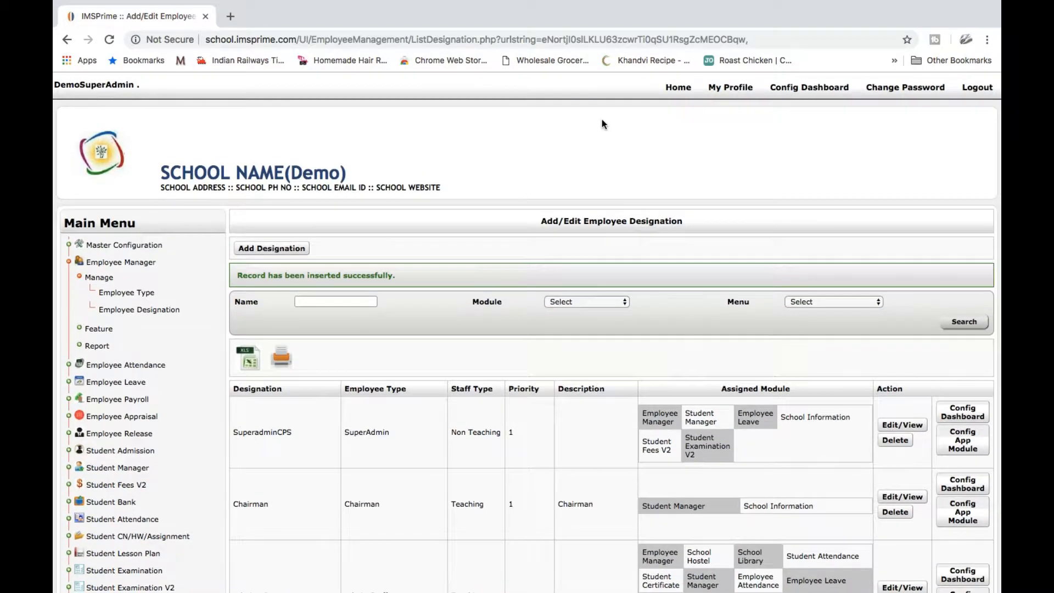
pyautogui.click(108, 329)
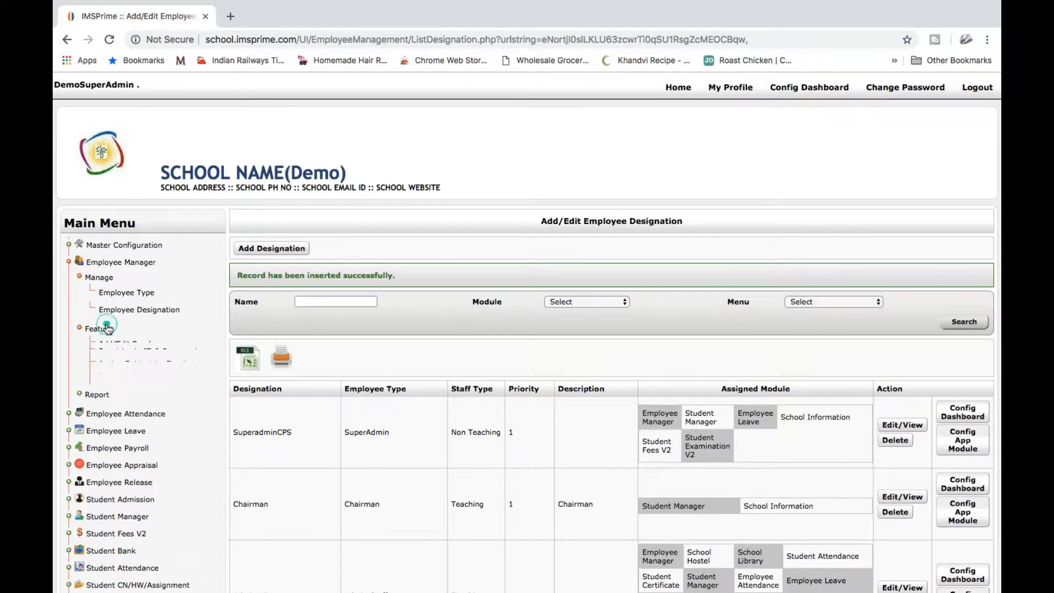
pyautogui.scroll(-2, 127, 307)
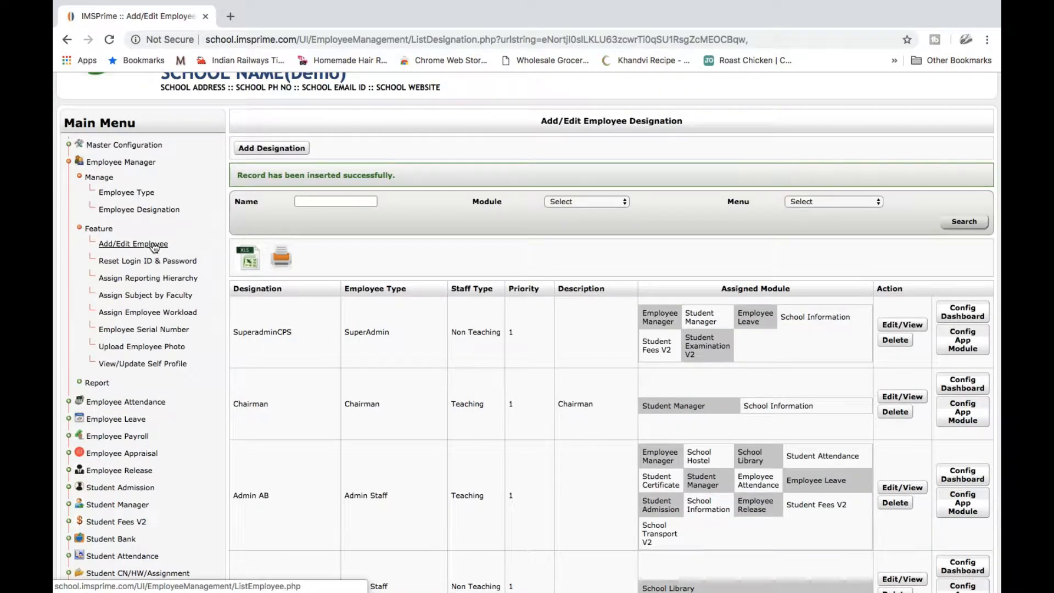
# Browse the Add/Edit Employee list, then start a blank new-employee registration
pyautogui.click(154, 245)
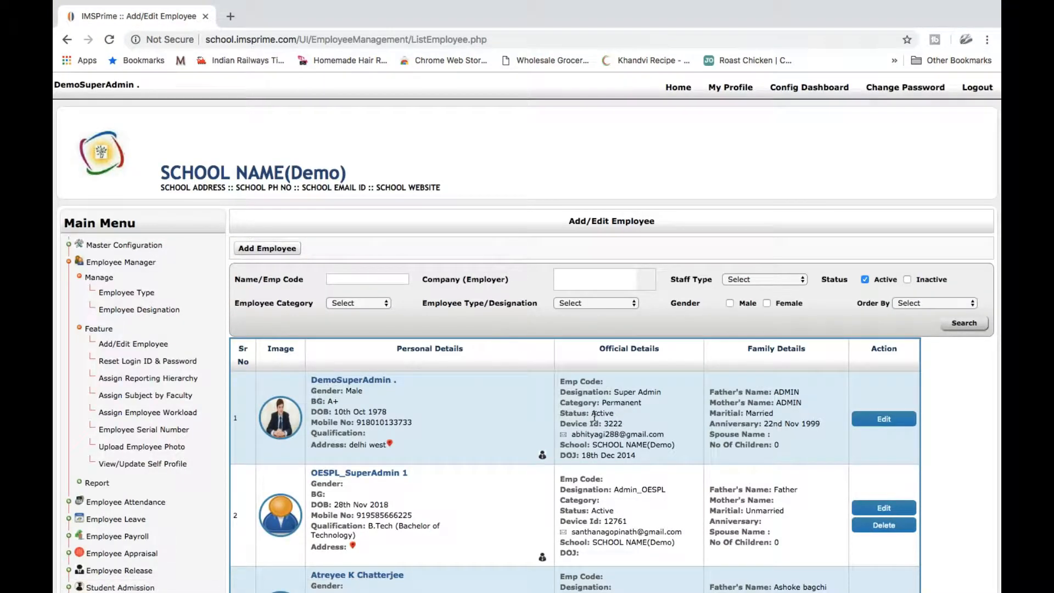
pyautogui.scroll(-2, 594, 416)
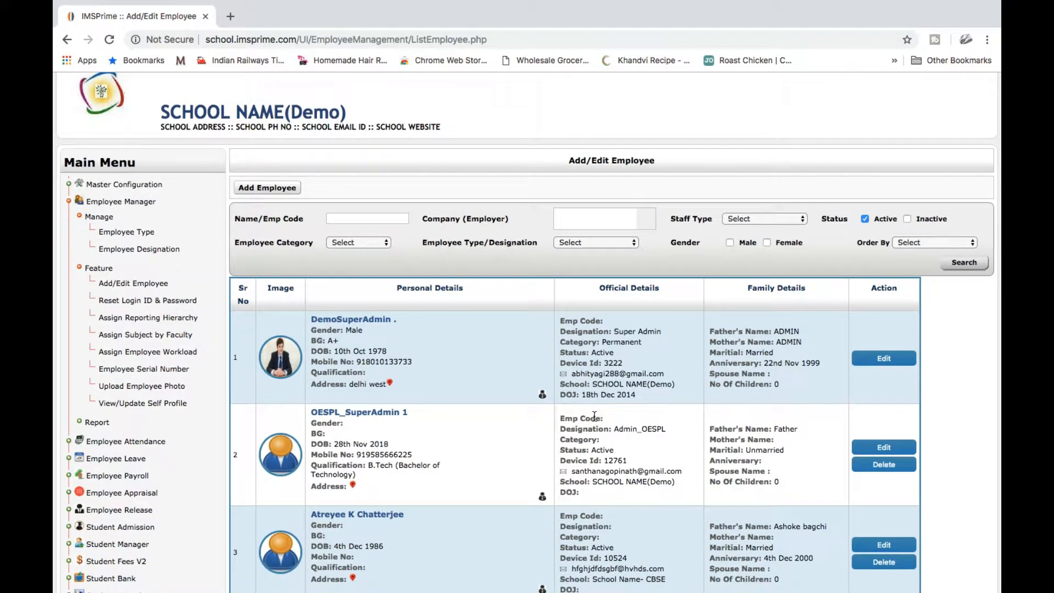
pyautogui.scroll(-15, 594, 416)
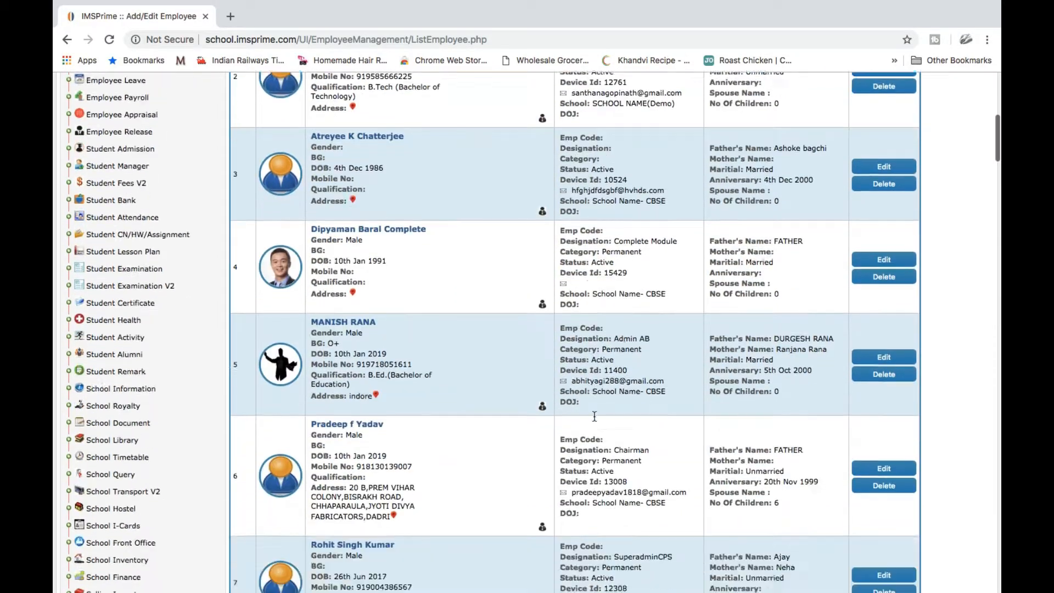
pyautogui.scroll(-8, 594, 416)
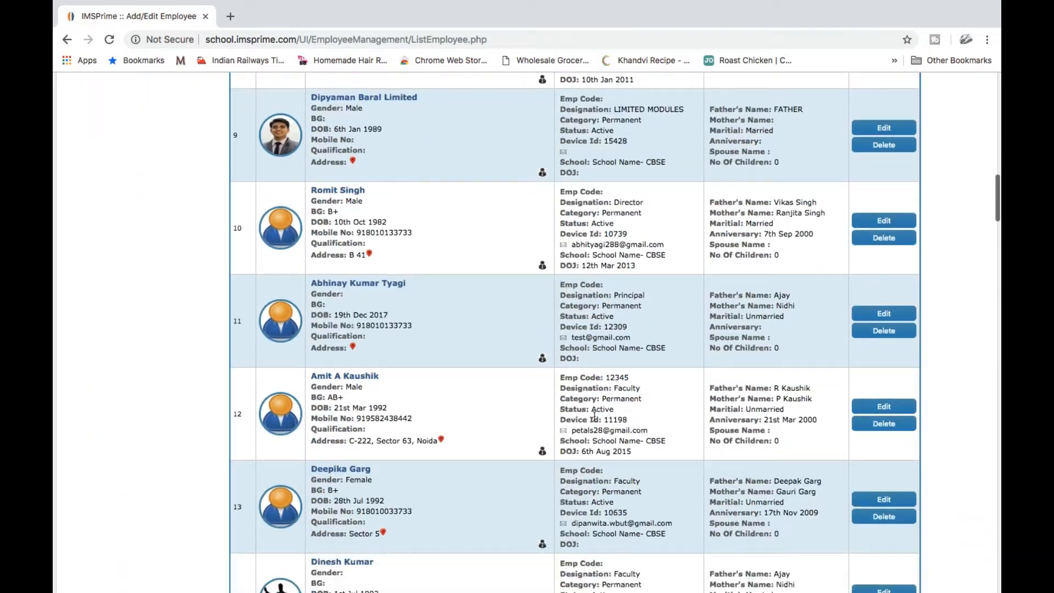
pyautogui.scroll(20, 321, 271)
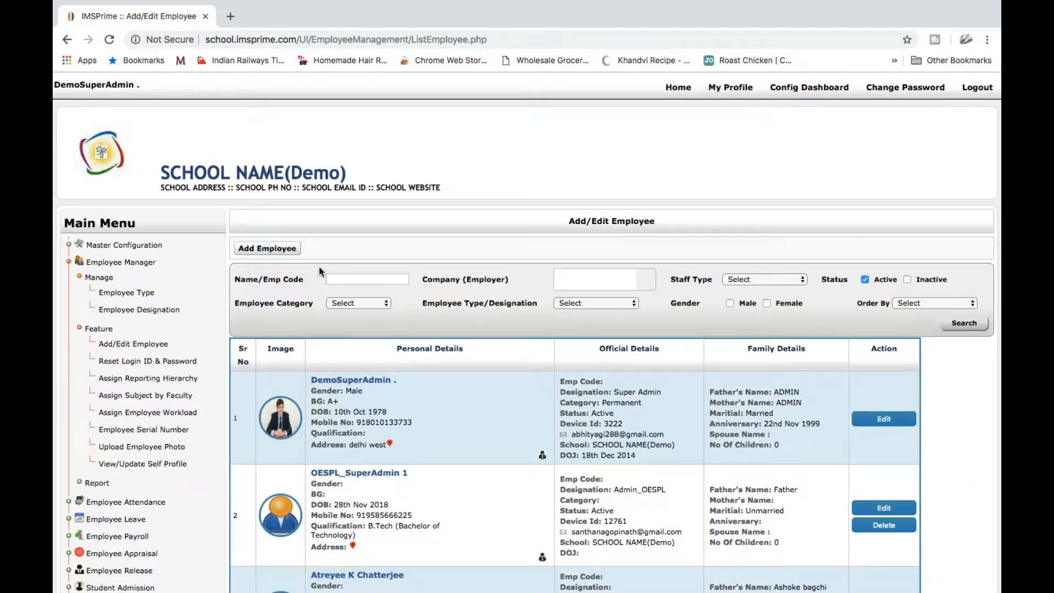
pyautogui.click(281, 248)
# Look over the Register New Employee form, then cancel it without saving
pyautogui.scroll(-2, 477, 353)
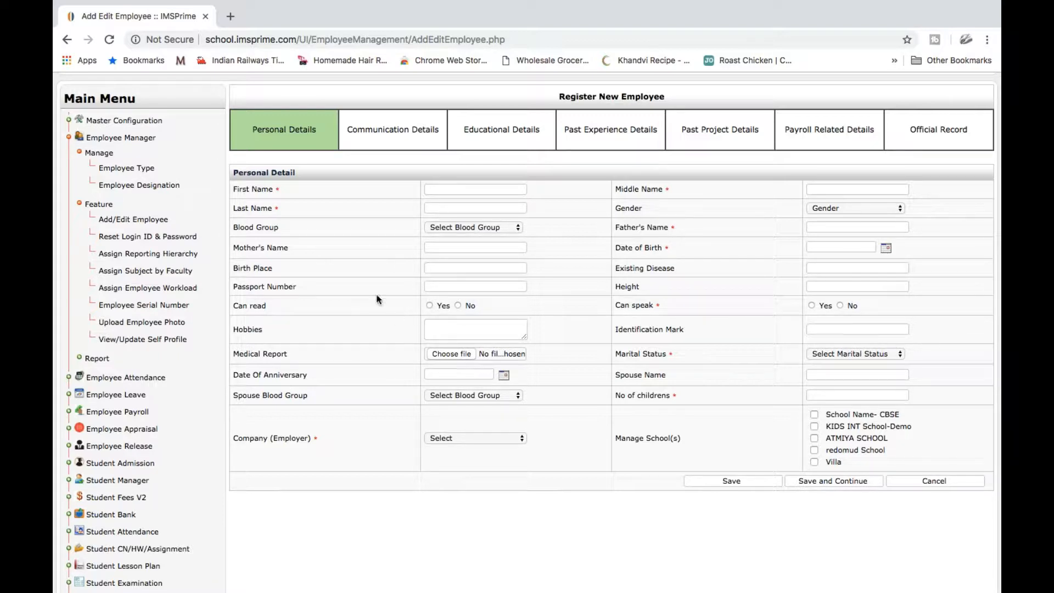
pyautogui.scroll(1, 356, 133)
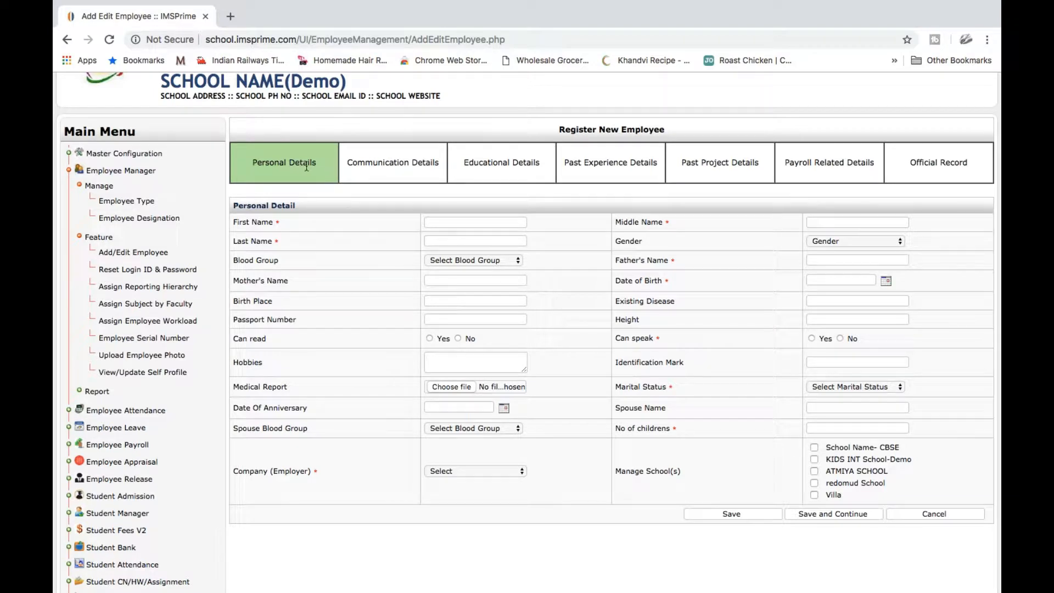
pyautogui.click(406, 165)
pyautogui.click(466, 225)
pyautogui.click(937, 514)
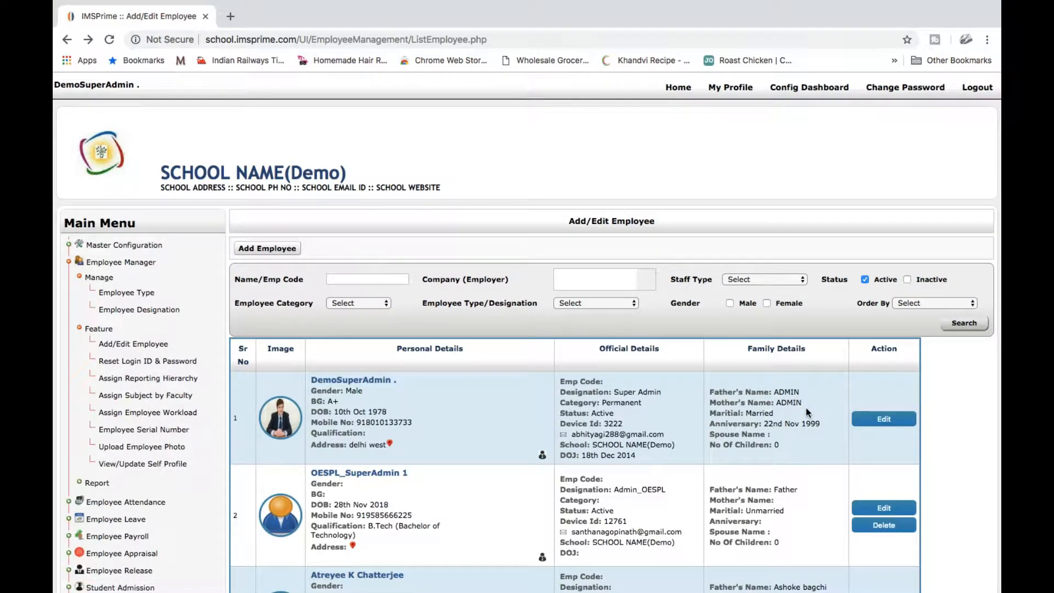
# Open the first employee's existing record for editing from the list
pyautogui.scroll(-1, 806, 407)
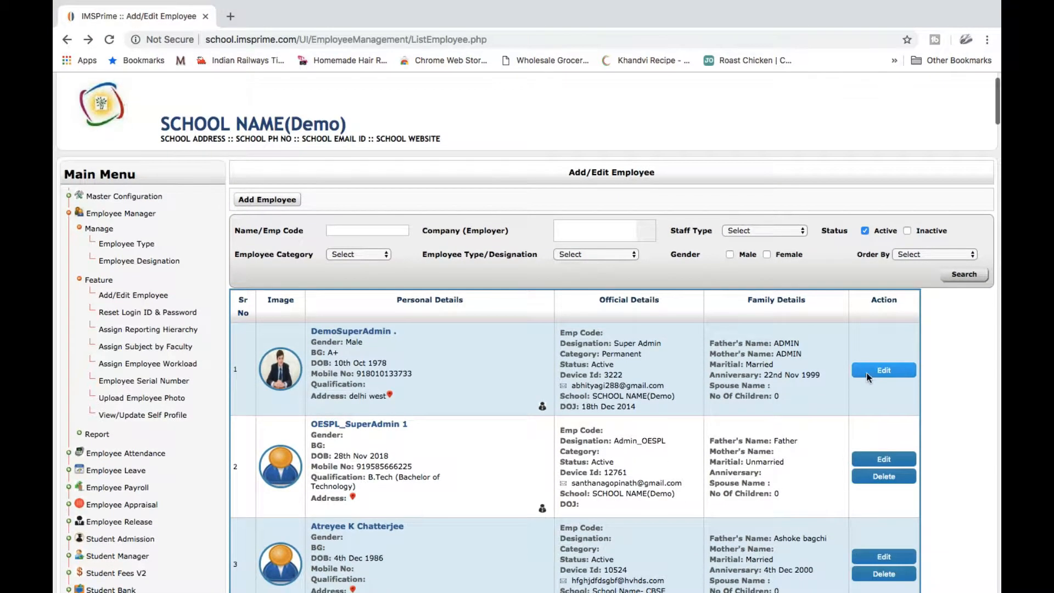
pyautogui.scroll(-7, 668, 325)
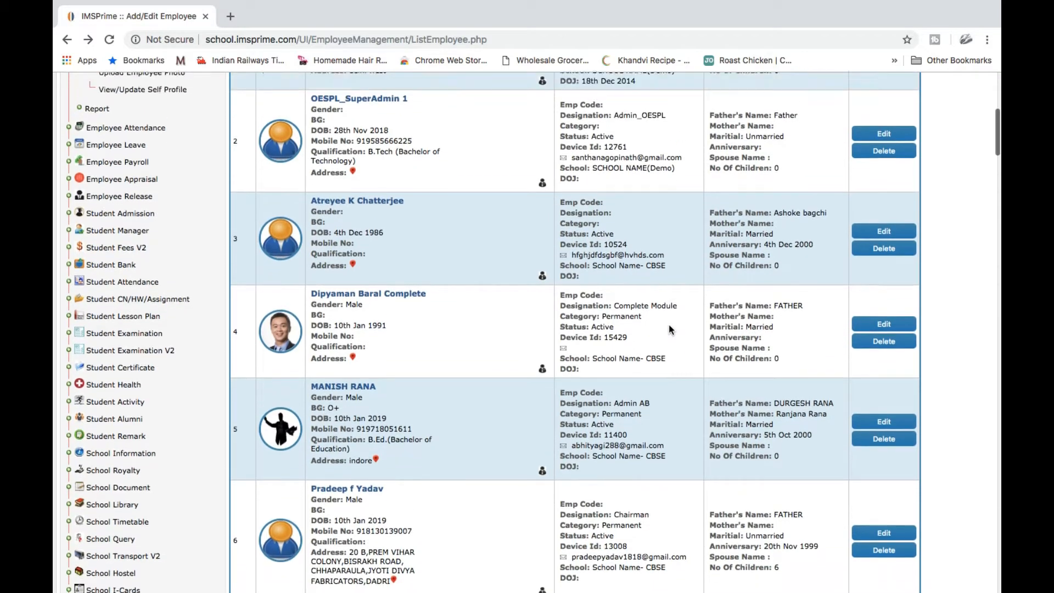
pyautogui.scroll(5, 669, 324)
pyautogui.click(865, 304)
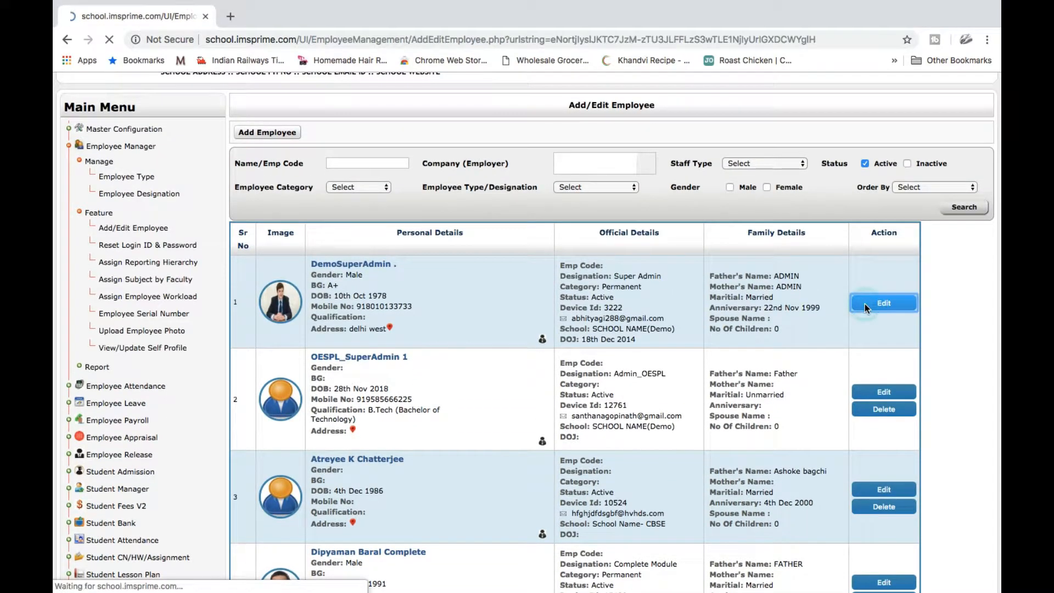
# View the employee's Communication, Educational and Past Experience details tabs
pyautogui.scroll(-3, 658, 388)
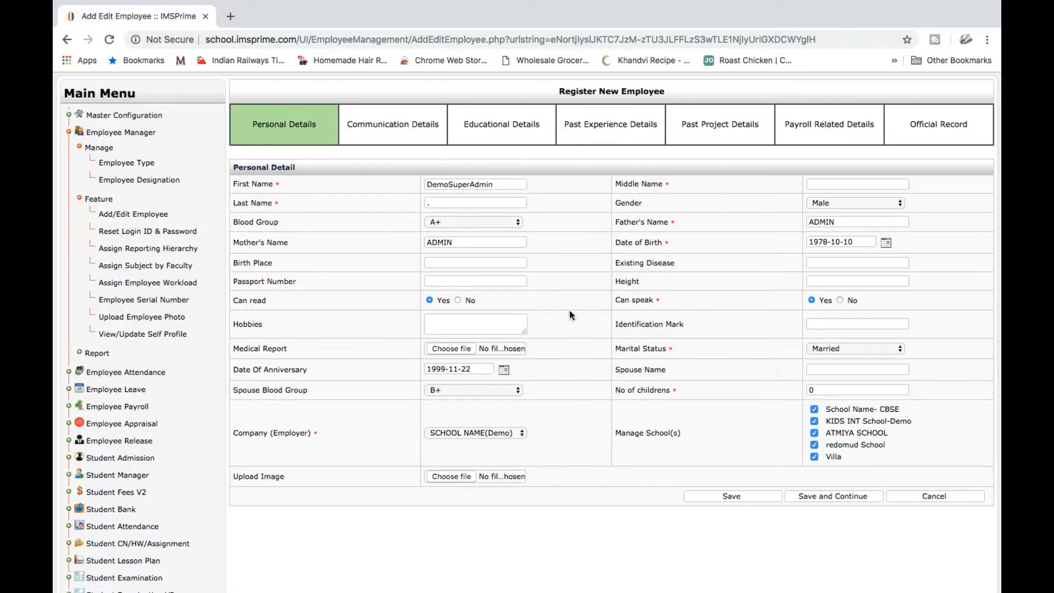
pyautogui.click(392, 125)
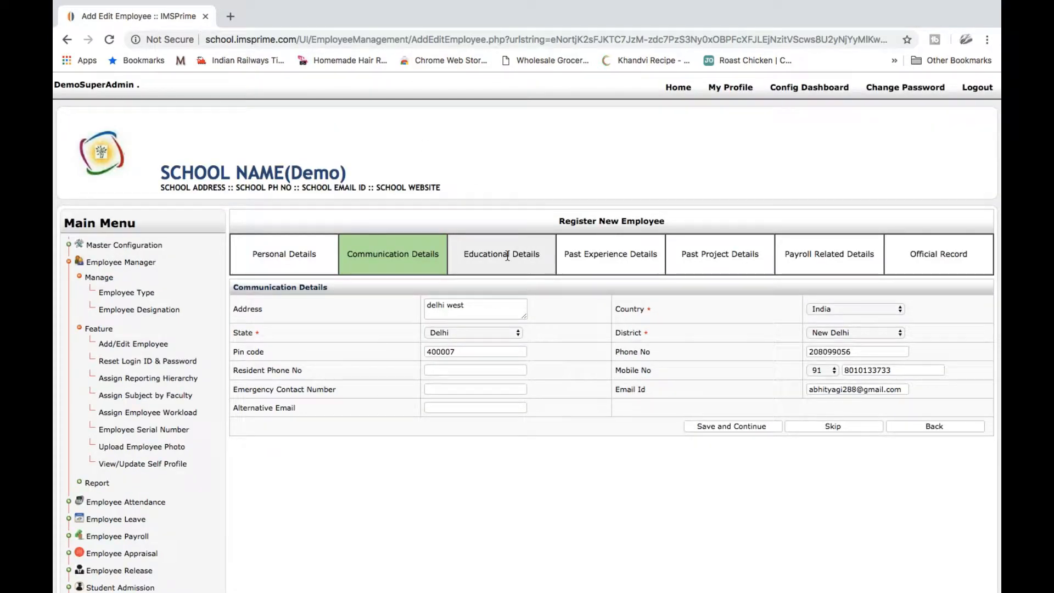
pyautogui.click(507, 255)
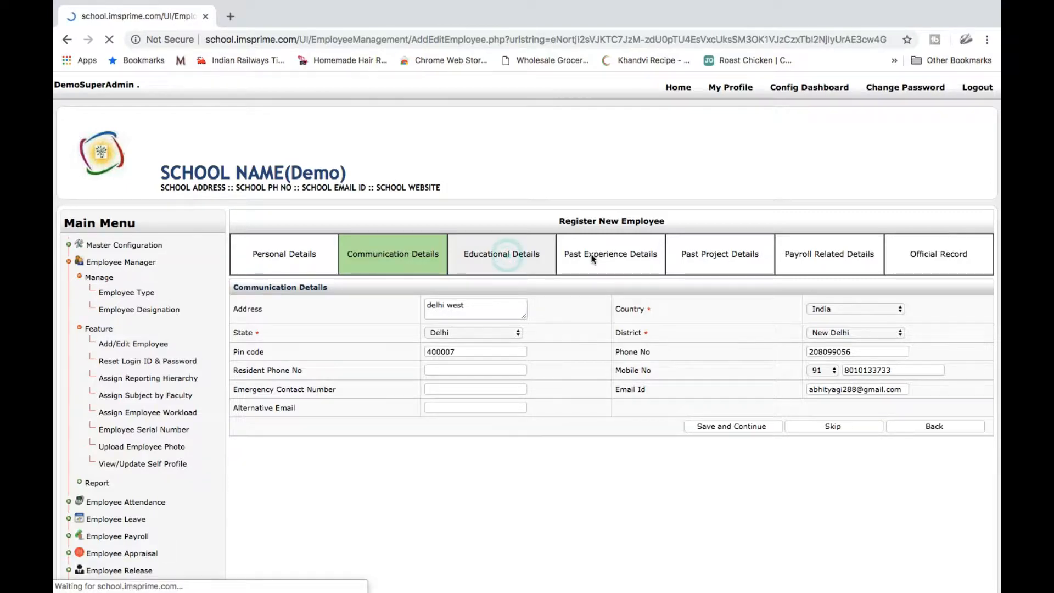
pyautogui.click(628, 259)
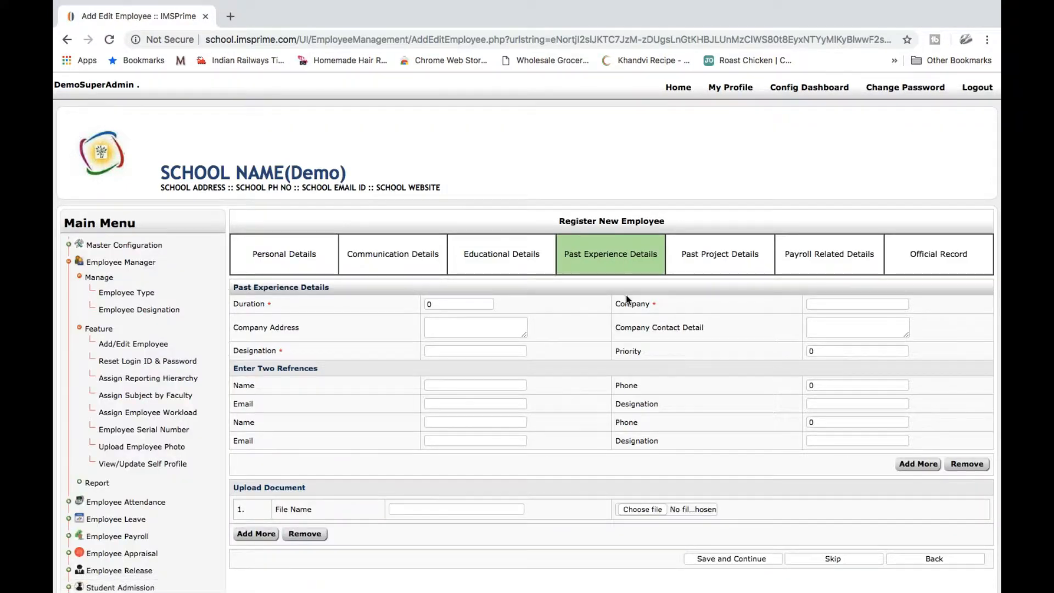
# Go to the Reset Login ID & Password page from the Main Menu
pyautogui.scroll(-1, 785, 407)
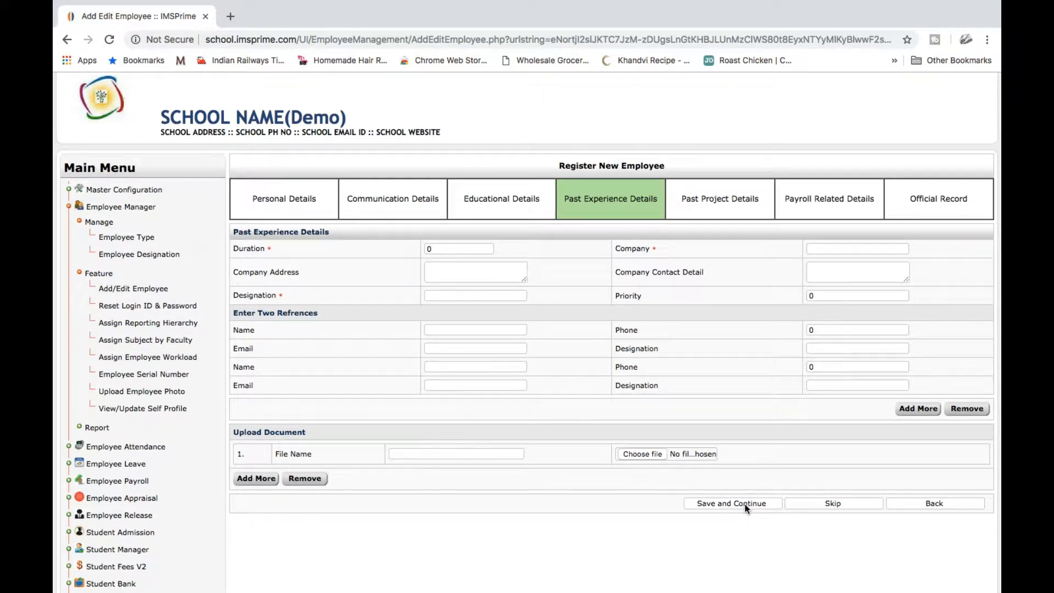
pyautogui.scroll(-1, 747, 508)
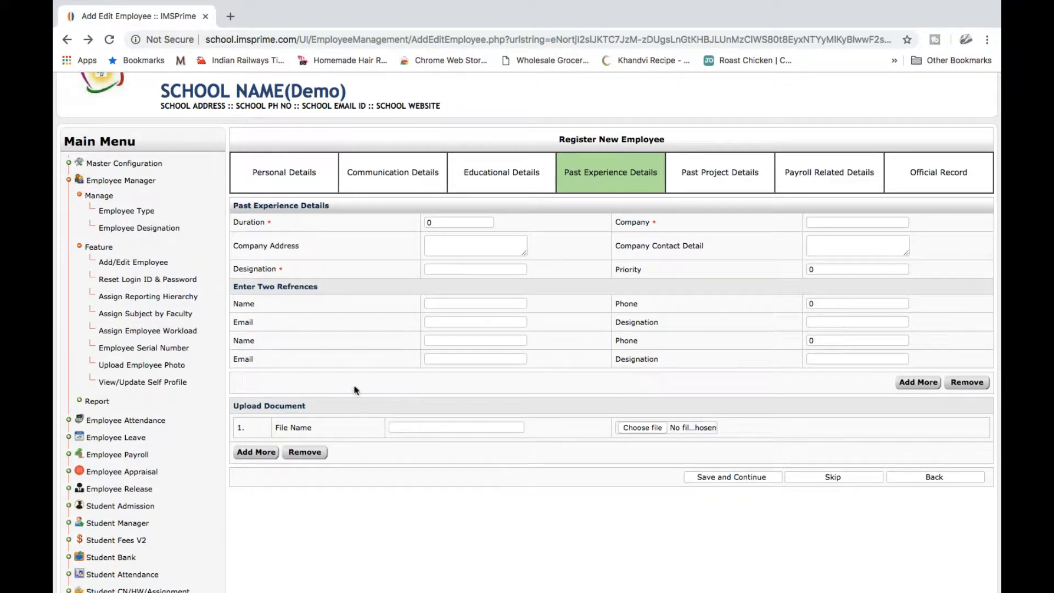
pyautogui.click(159, 281)
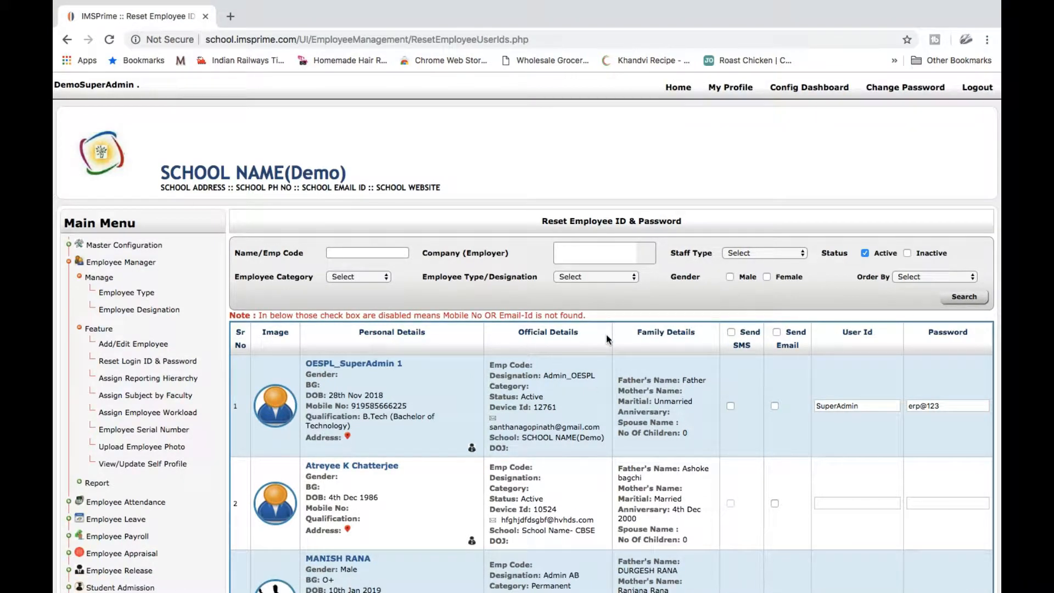
pyautogui.scroll(-5, 606, 334)
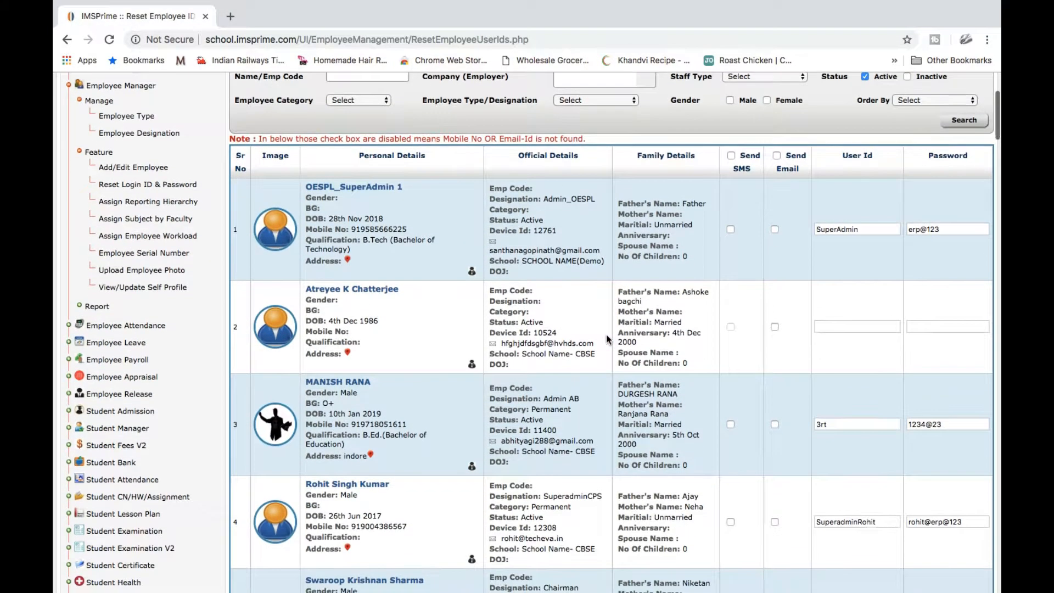
pyautogui.scroll(3, 606, 336)
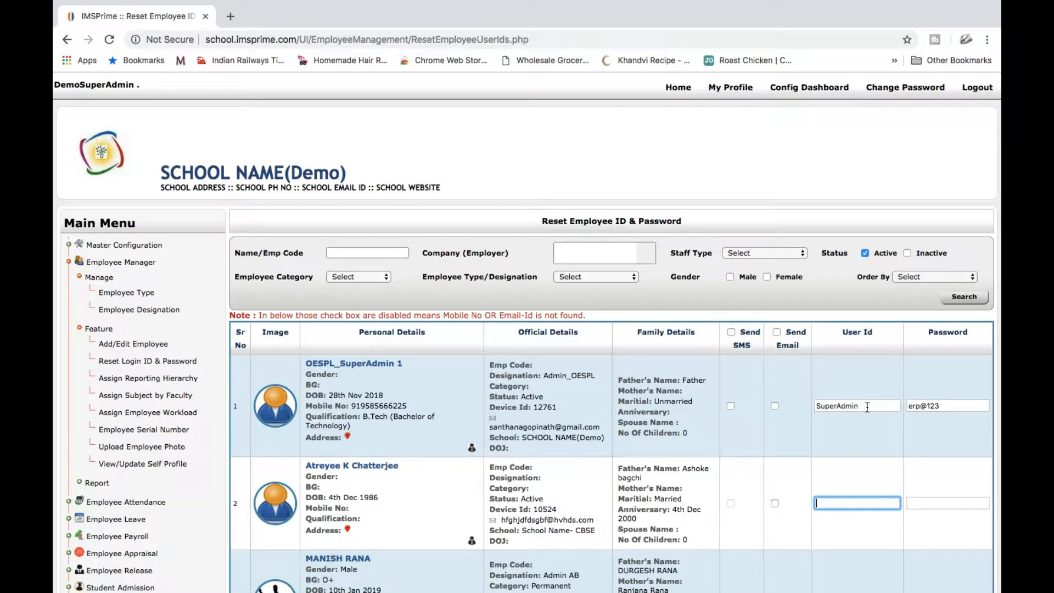
pyautogui.scroll(-20, 868, 407)
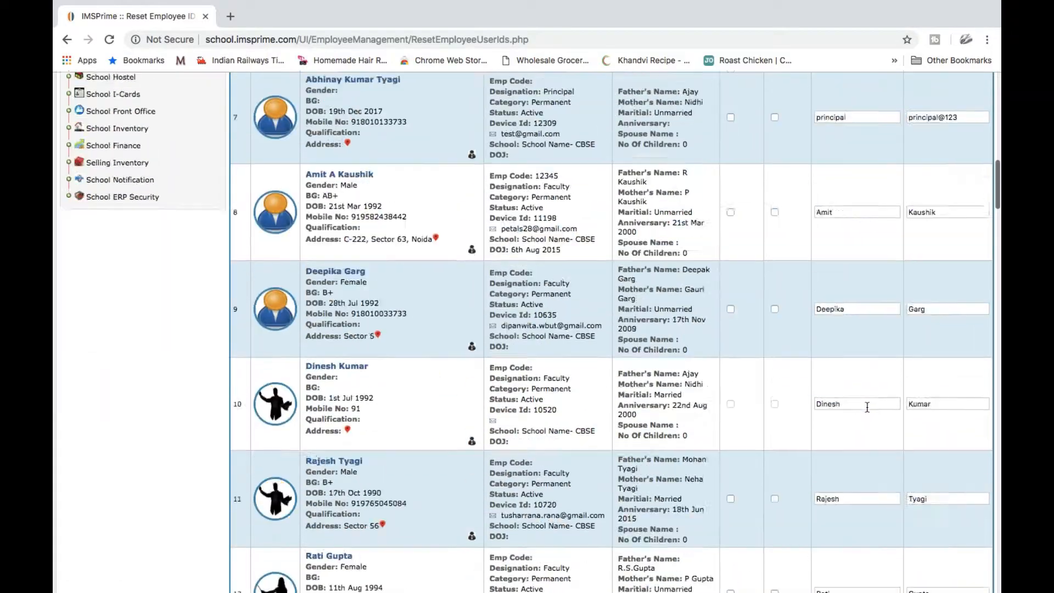
pyautogui.scroll(-15, 867, 407)
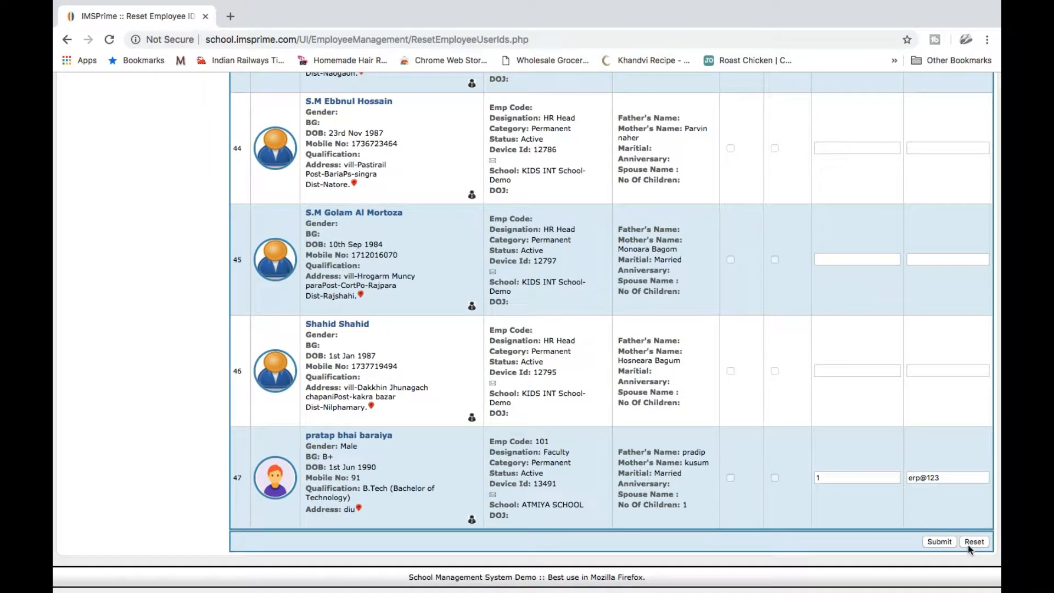
# Reset the list and enter a new user ID and password for the second employee
pyautogui.click(967, 541)
pyautogui.click(848, 333)
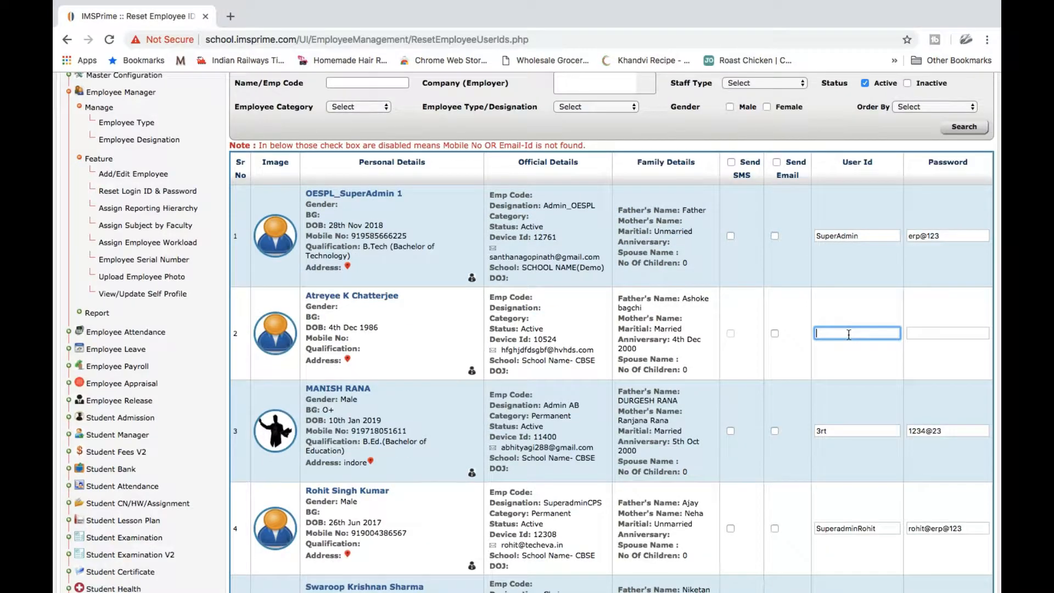
pyautogui.click(933, 333)
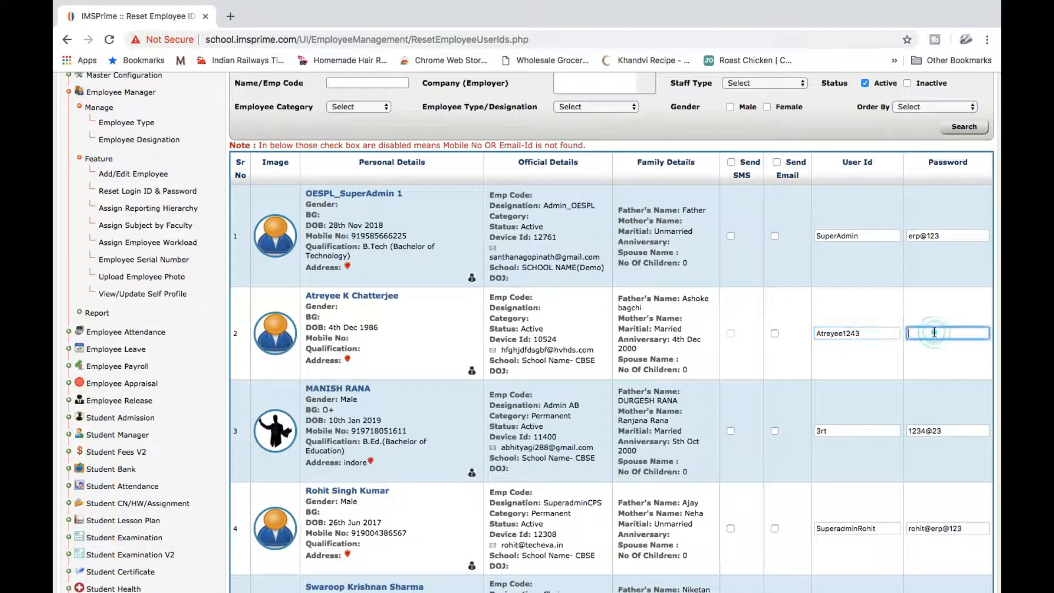
# Submit the login changes and confirm the record-updated message
pyautogui.scroll(-20, 941, 256)
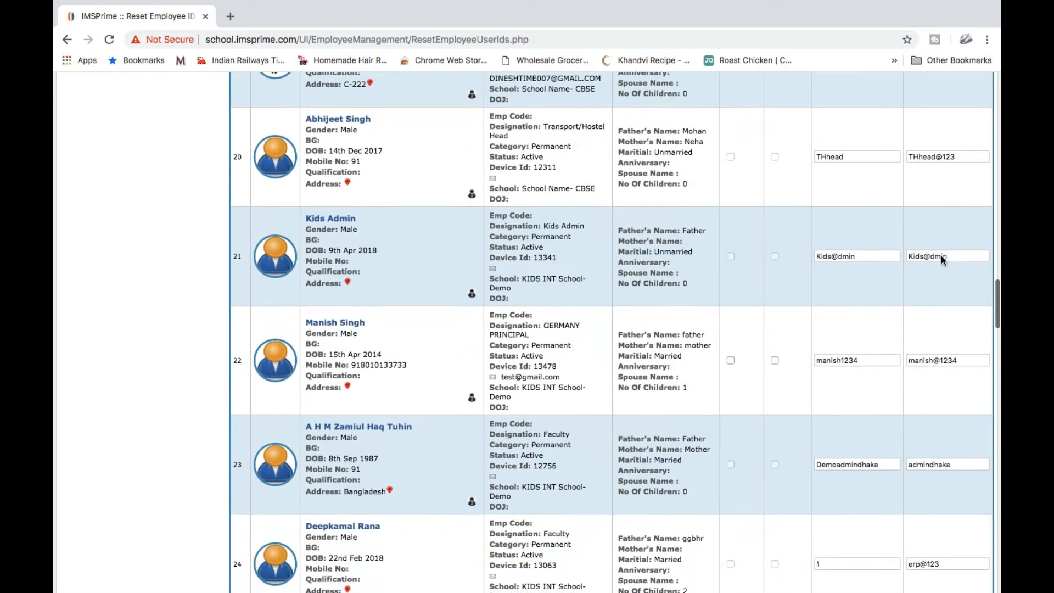
pyautogui.scroll(-20, 941, 257)
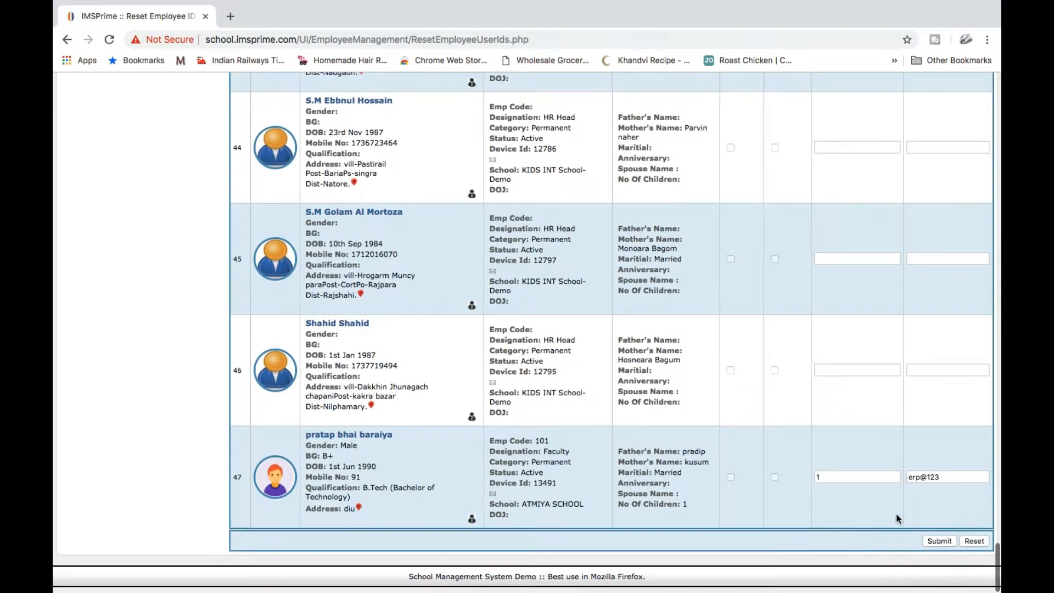
pyautogui.click(946, 542)
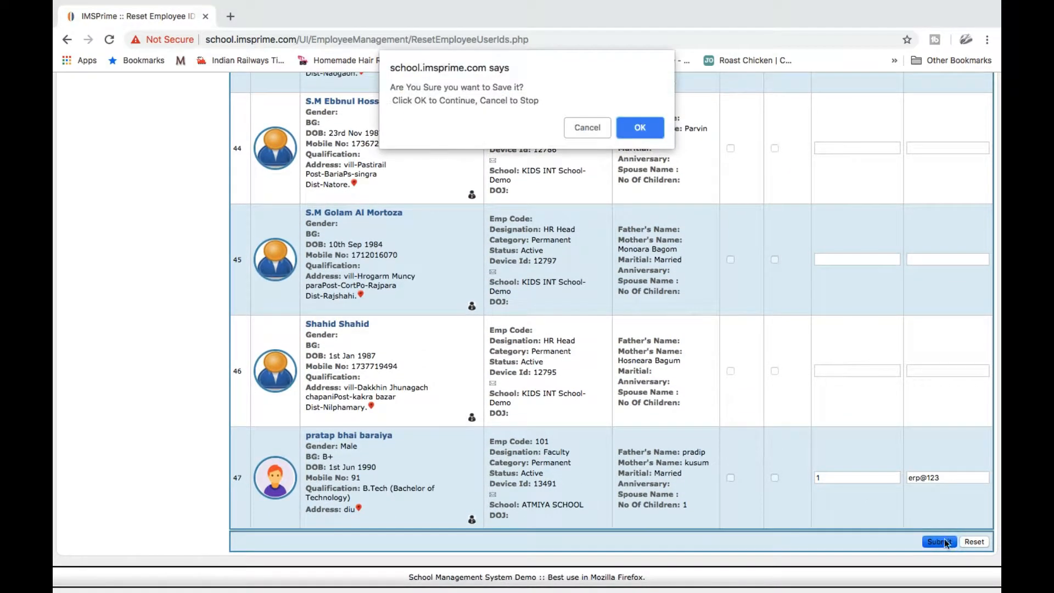
pyautogui.click(643, 123)
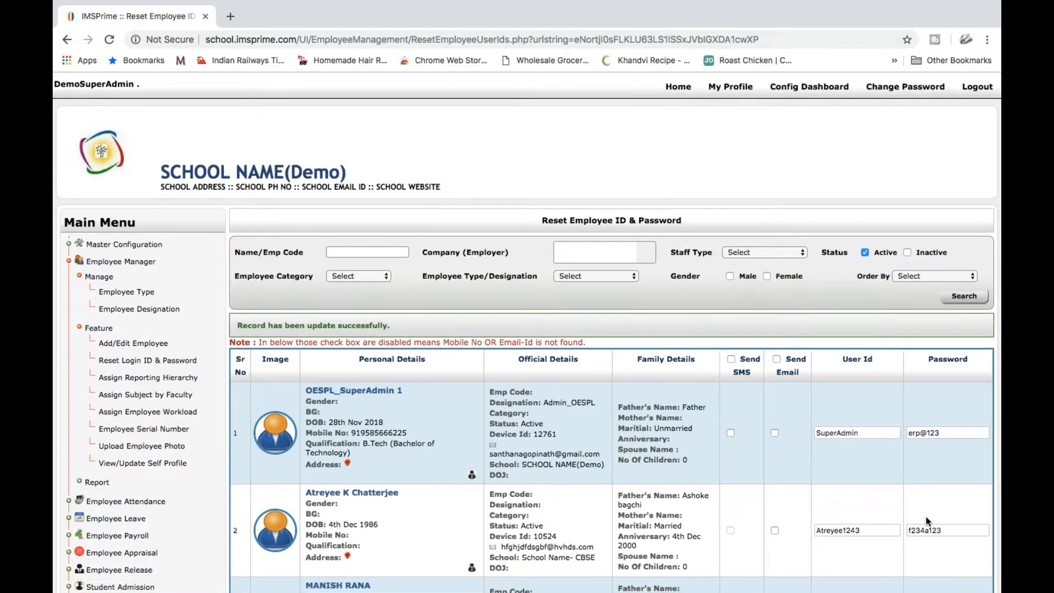
pyautogui.scroll(-3, 861, 443)
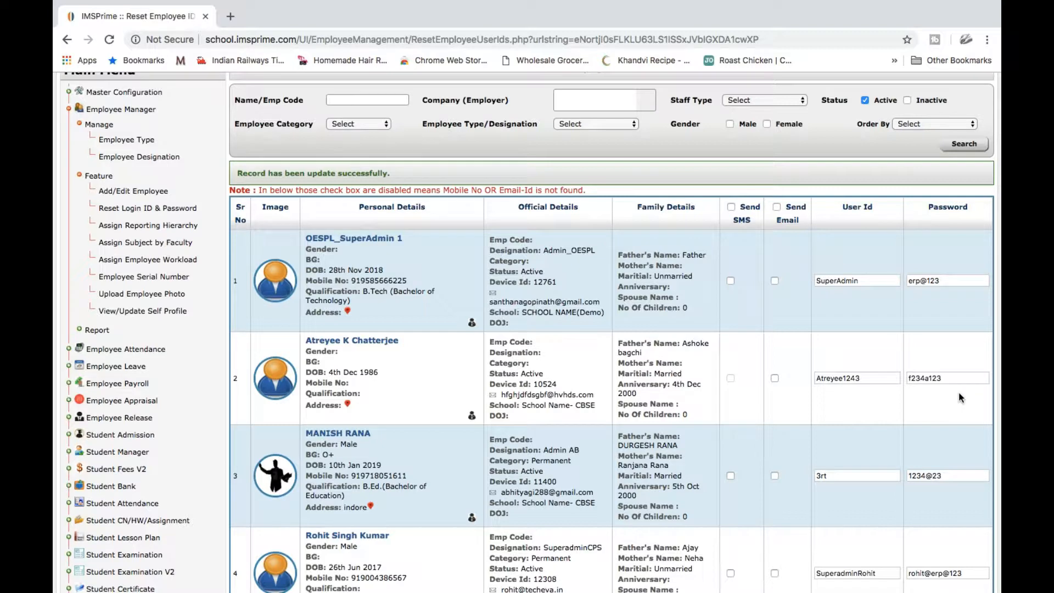
pyautogui.scroll(5, 959, 396)
pyautogui.scroll(-2, 960, 397)
pyautogui.scroll(-3, 959, 397)
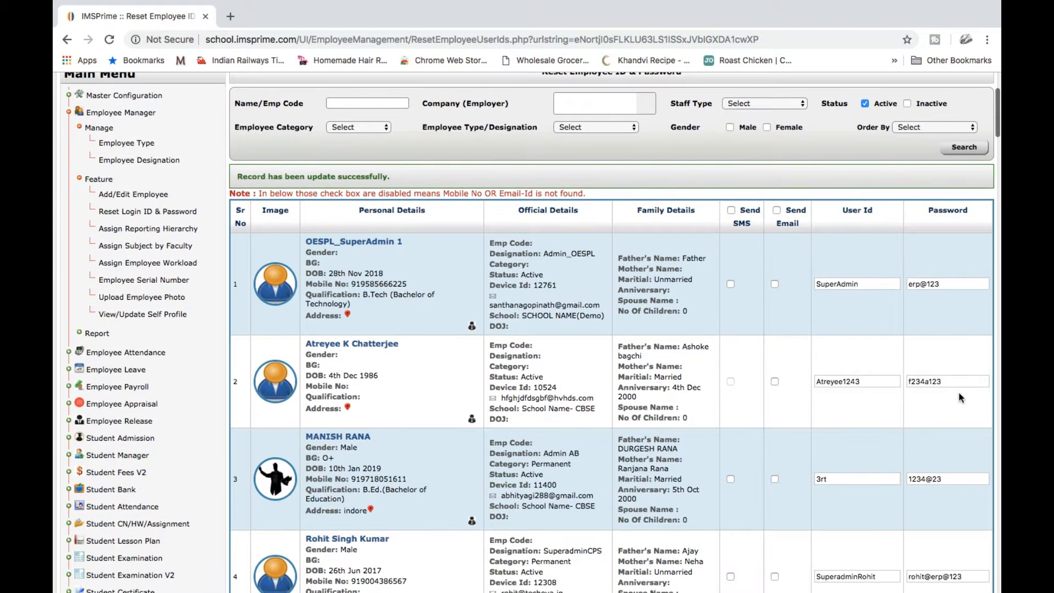
pyautogui.scroll(1, 959, 396)
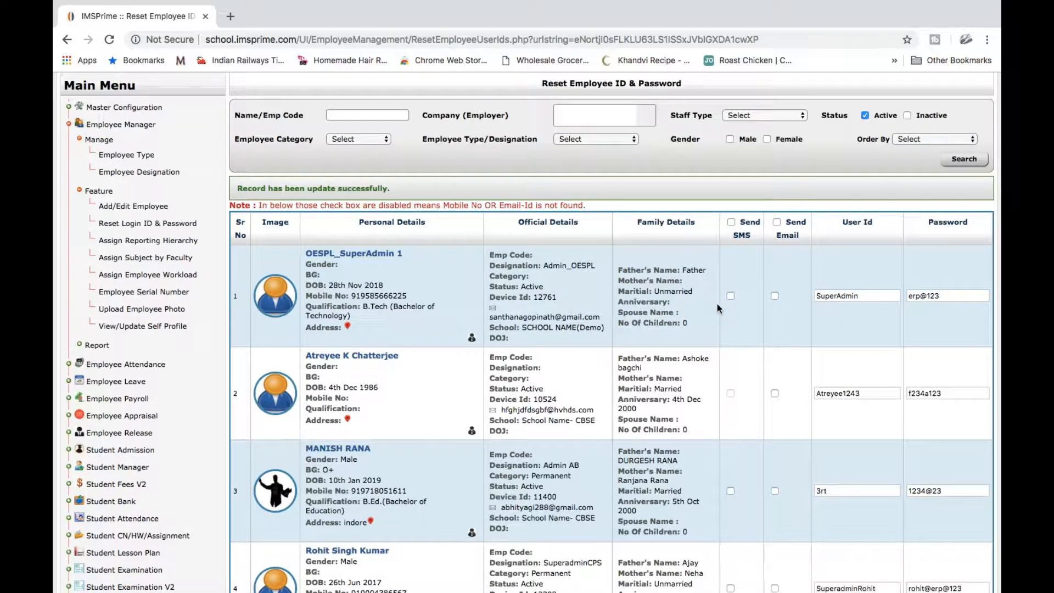
# Tick Send SMS and Send Email for all employees, dismissing the email-not-configured alert
pyautogui.click(730, 295)
pyautogui.click(729, 296)
pyautogui.click(730, 222)
pyautogui.click(776, 222)
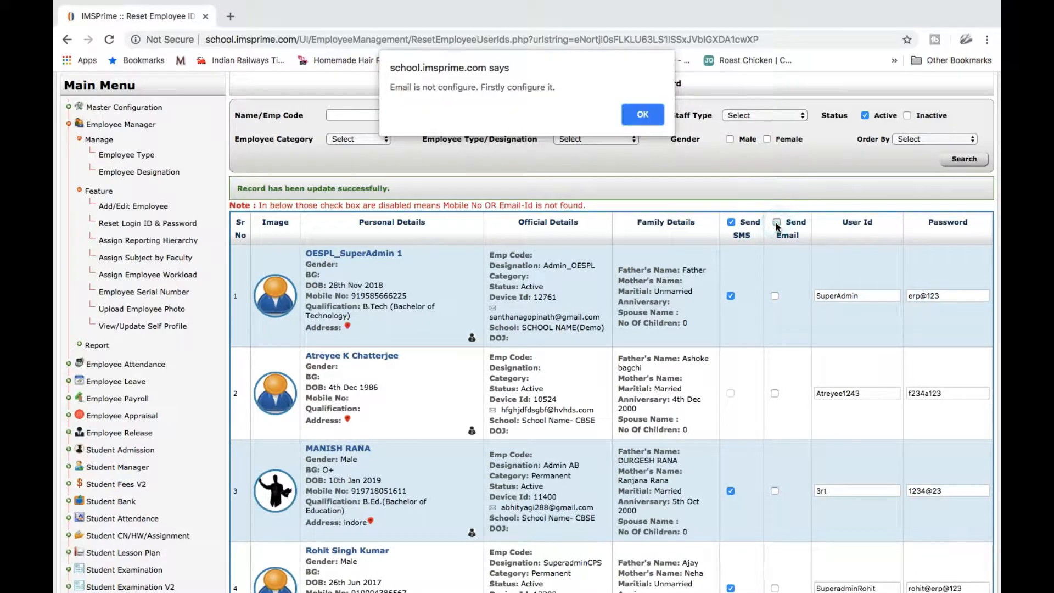
pyautogui.click(646, 118)
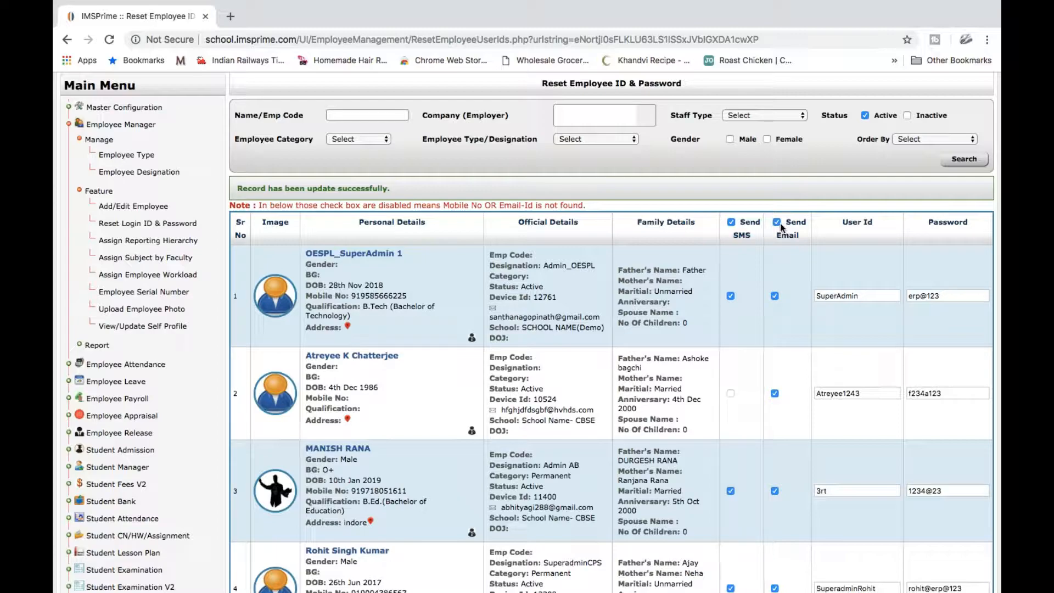
pyautogui.scroll(-20, 767, 378)
pyautogui.scroll(-15, 766, 373)
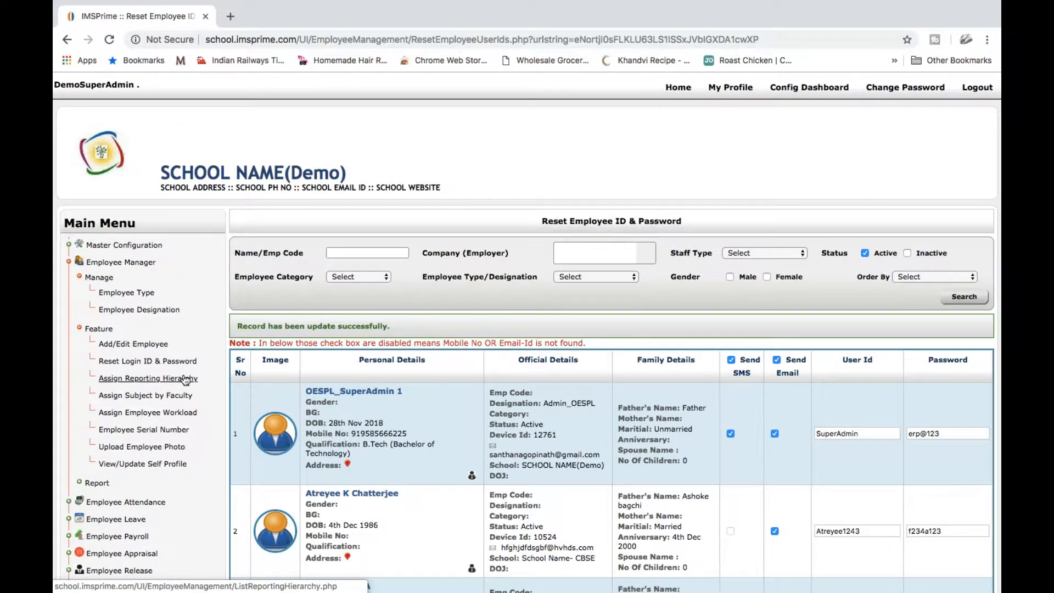
# Configure the Principal's hierarchy, ticking the first School Name- CBSE employee at label 1
pyautogui.click(185, 379)
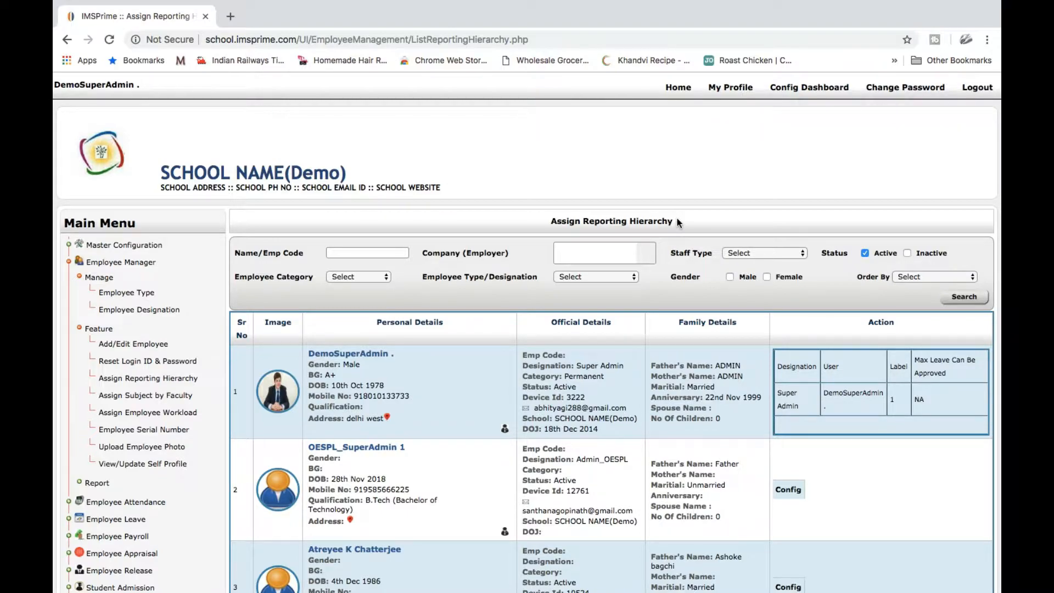
pyautogui.scroll(-15, 790, 276)
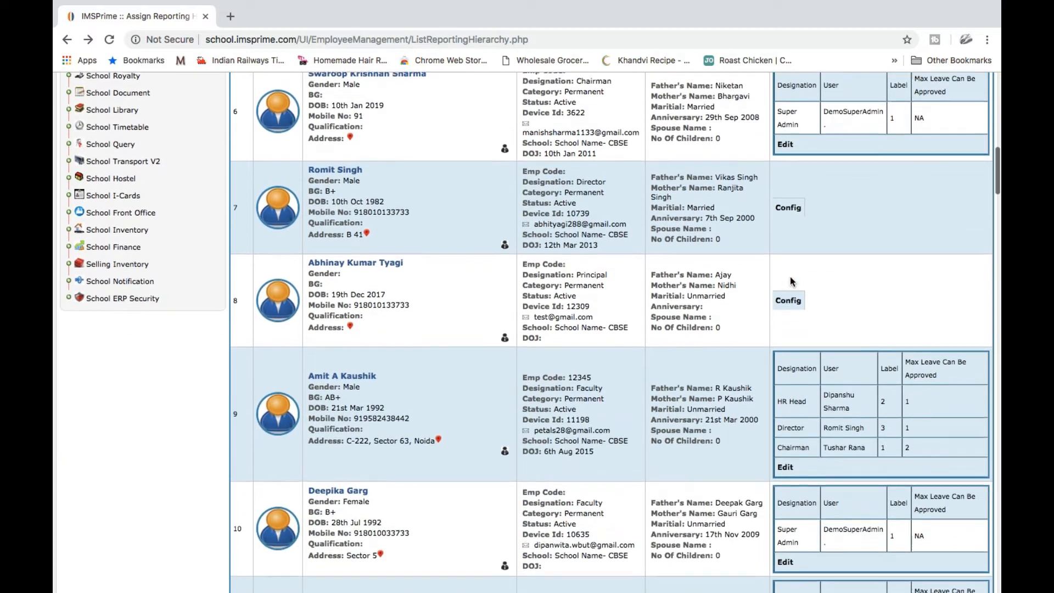
pyautogui.click(789, 291)
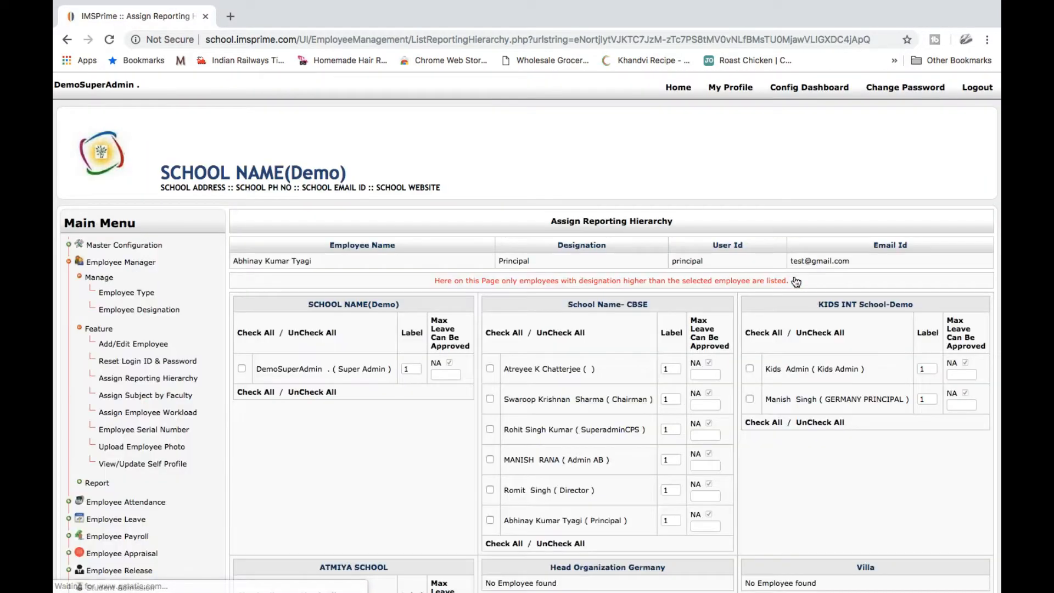
pyautogui.scroll(-2, 796, 281)
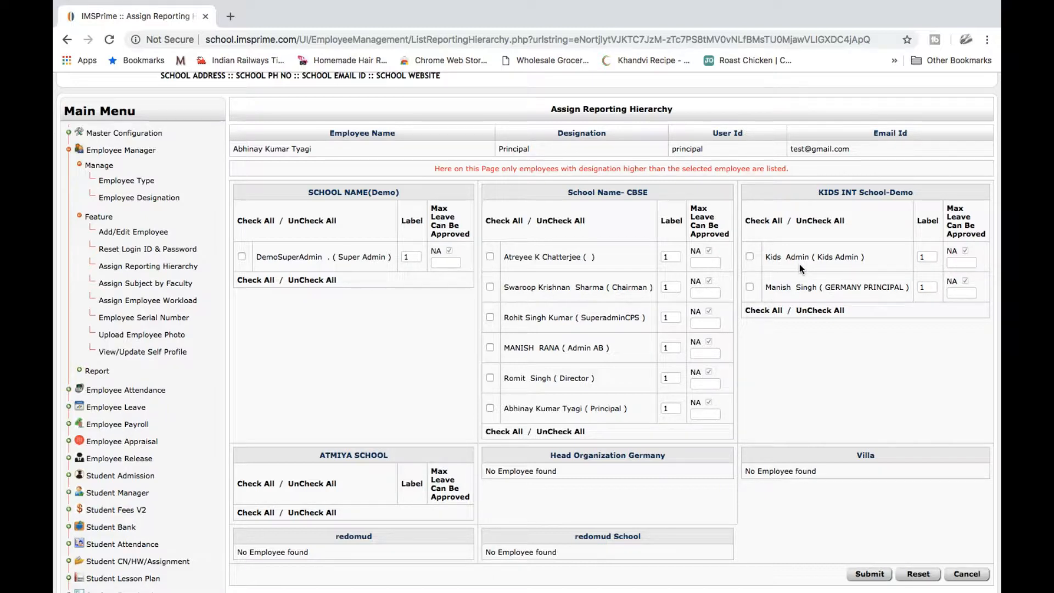
pyautogui.click(489, 257)
pyautogui.click(672, 256)
# Add the Chairman as superior at label 2 and SuperadminCPS at label 3
pyautogui.click(490, 287)
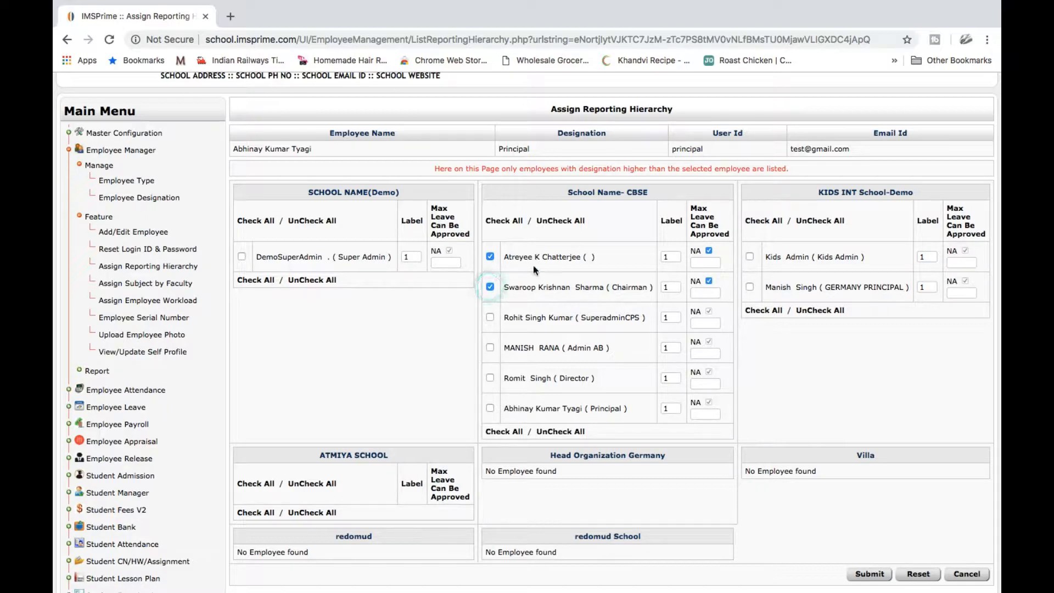
pyautogui.click(671, 286)
pyautogui.press('BackSpace')
pyautogui.write('2')
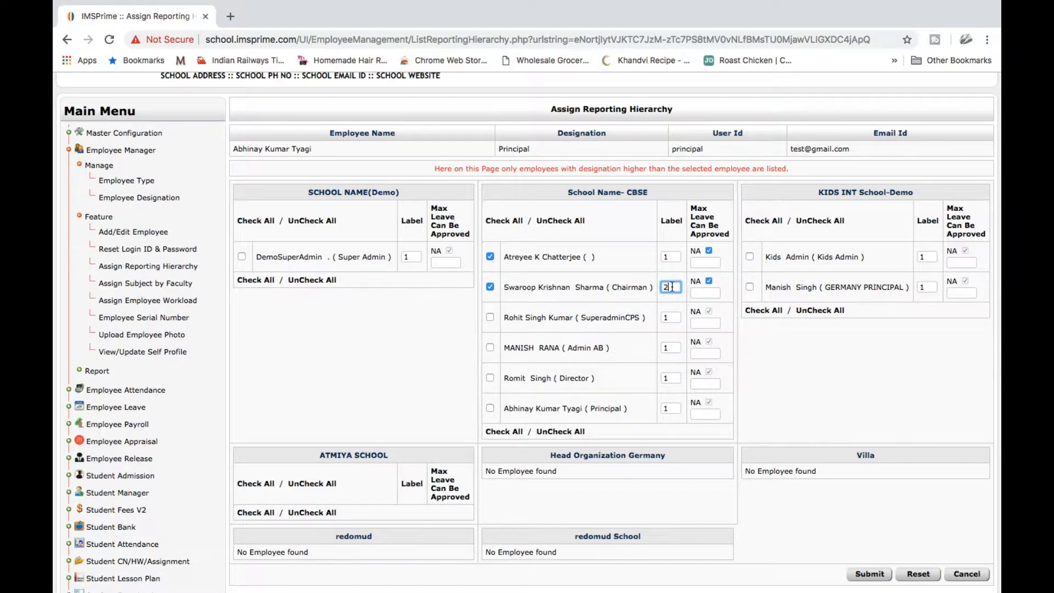
pyautogui.click(490, 317)
pyautogui.click(671, 318)
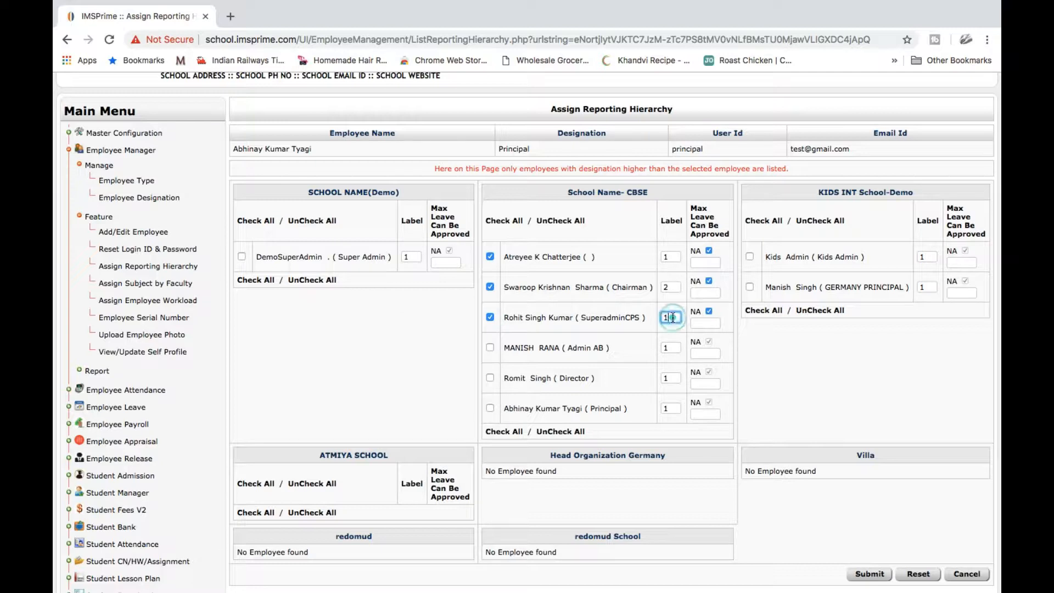
pyautogui.press('BackSpace')
pyautogui.write('3')
# Untick NA and set Max Leave to 5 for all three superiors
pyautogui.click(703, 324)
pyautogui.click(701, 327)
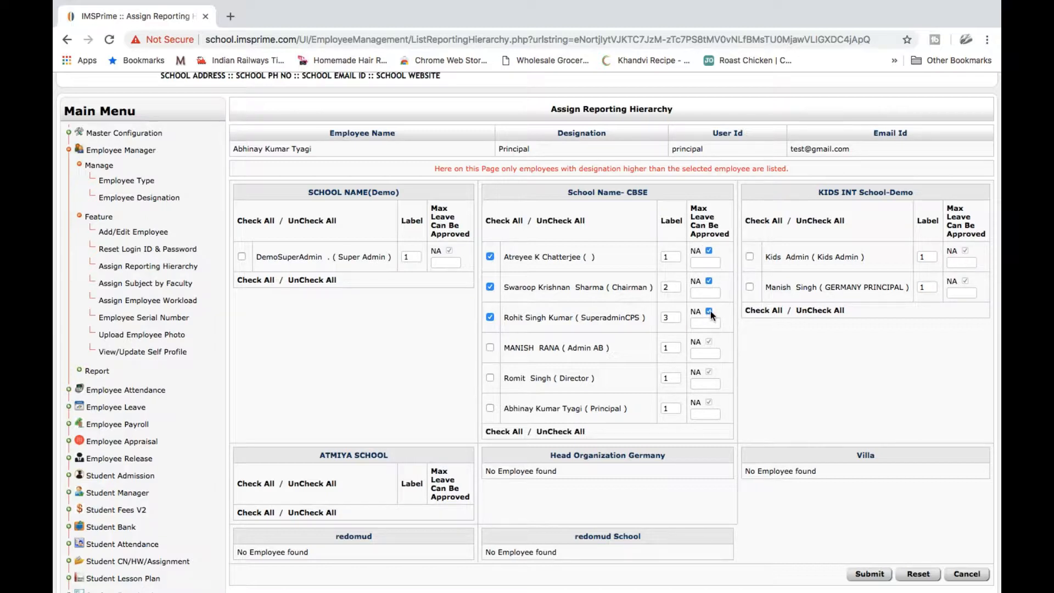
pyautogui.click(705, 323)
pyautogui.write('5')
pyautogui.click(709, 280)
pyautogui.click(706, 296)
pyautogui.write('5')
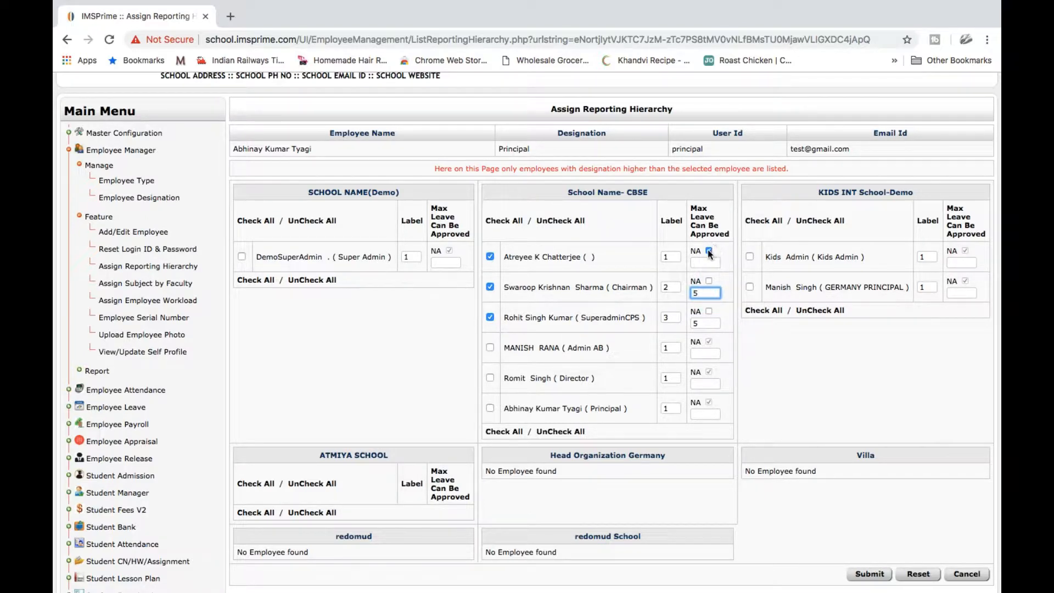
pyautogui.click(708, 251)
pyautogui.write('5')
pyautogui.click(754, 327)
# Submit the Principal's reporting hierarchy and confirm the assignment
pyautogui.scroll(-5, 755, 328)
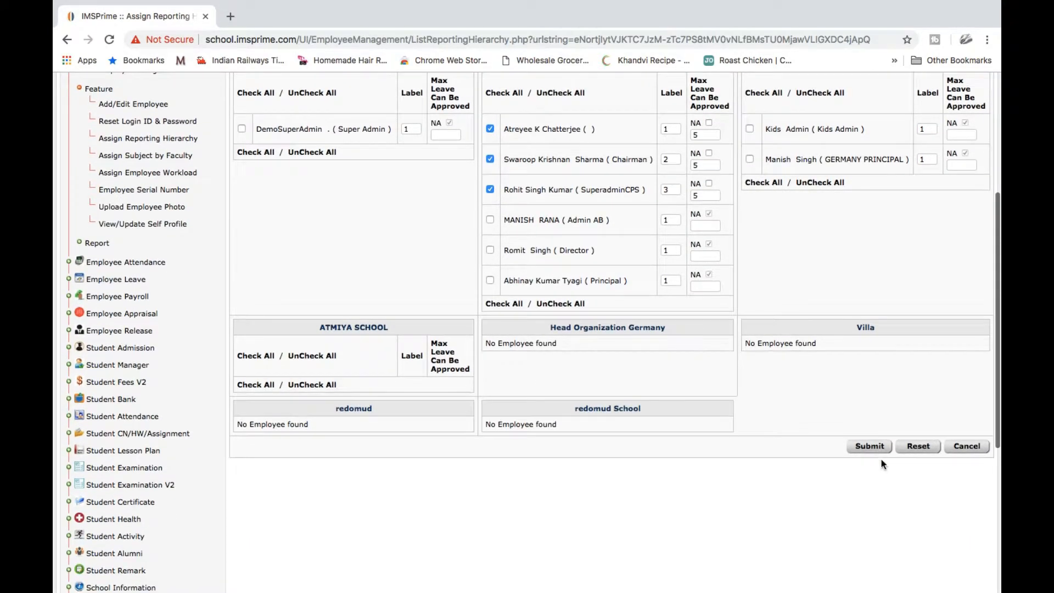
pyautogui.click(871, 446)
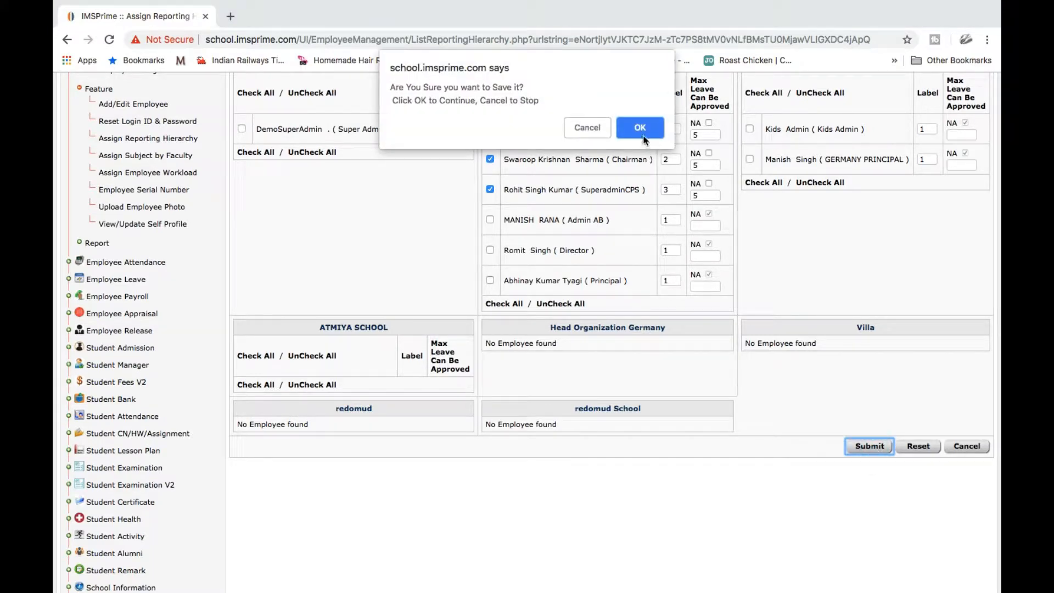
pyautogui.click(641, 128)
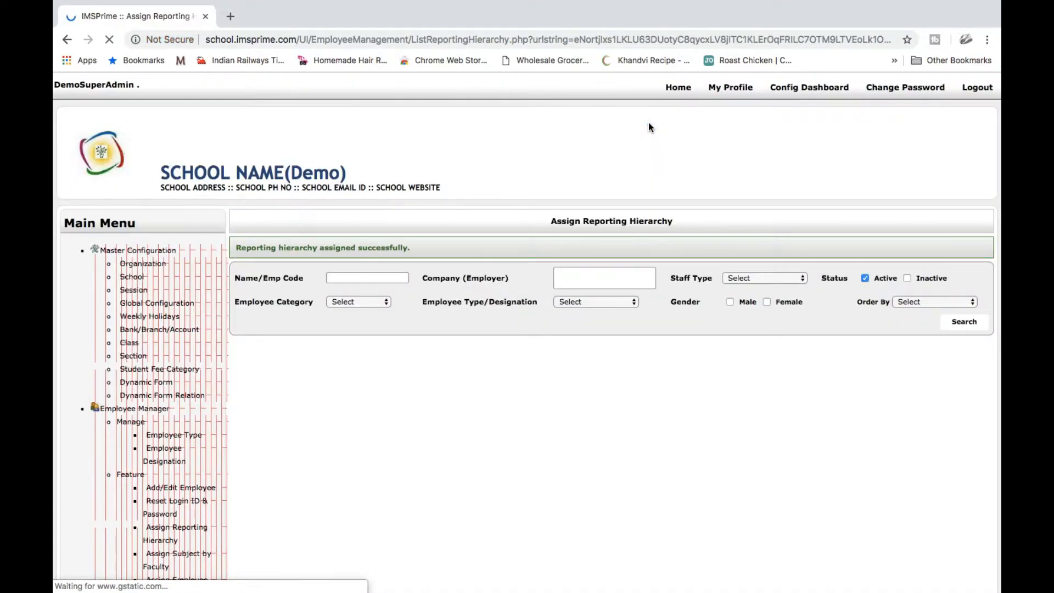
pyautogui.scroll(-10, 718, 393)
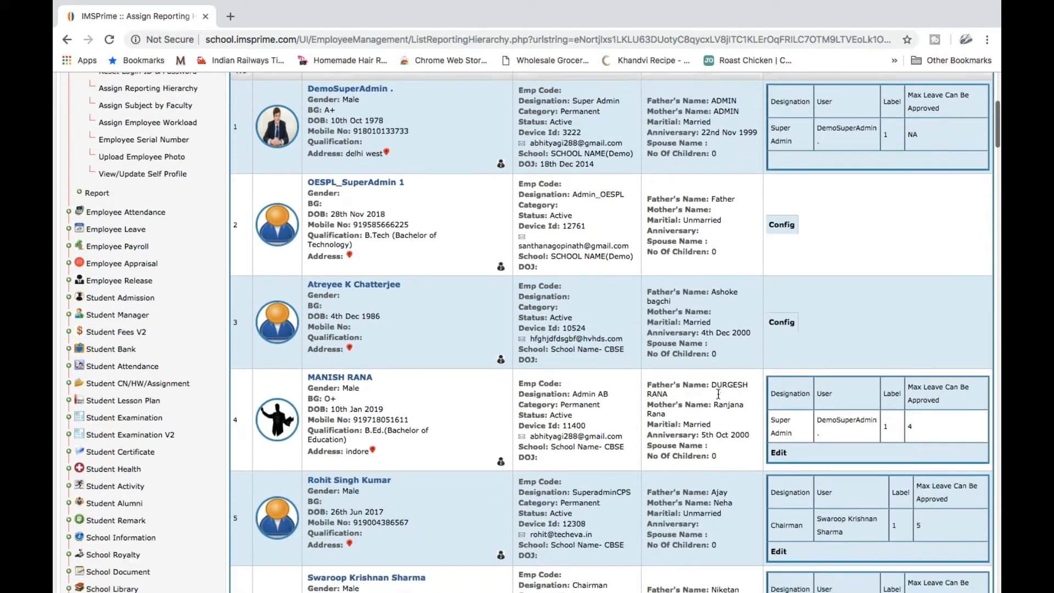
pyautogui.scroll(-6, 718, 394)
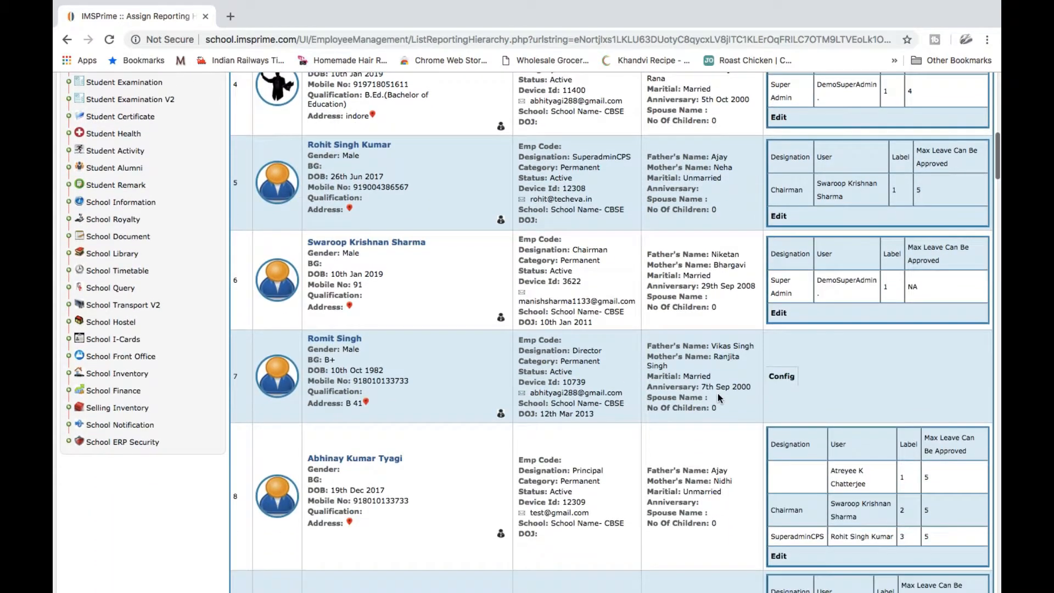
pyautogui.scroll(-3, 718, 398)
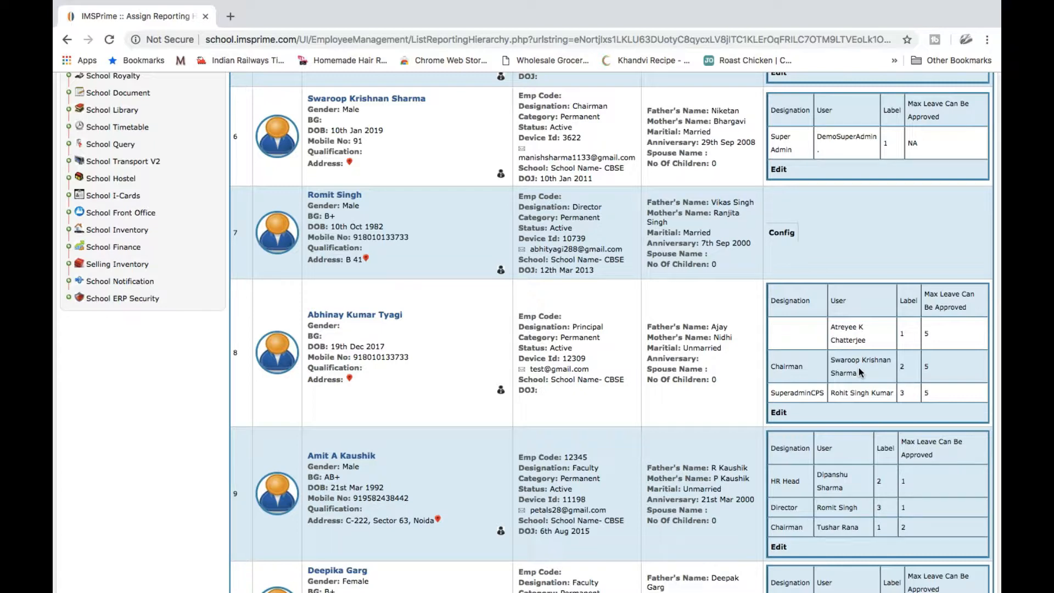
pyautogui.scroll(20, 322, 301)
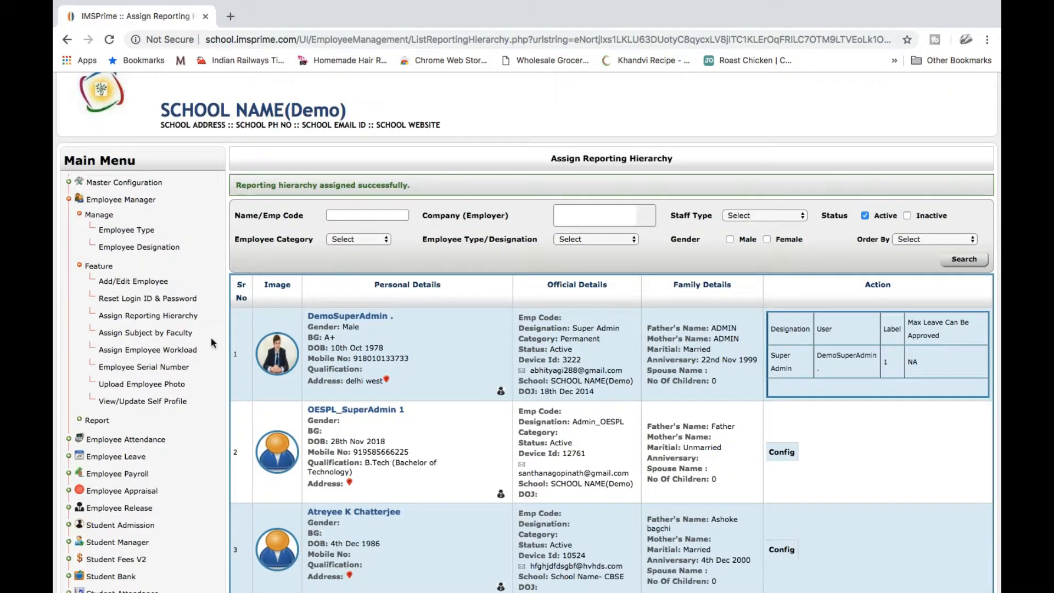
# Search Assign Subject by Faculty for School Name- CBSE and review the class subject tables
pyautogui.click(176, 334)
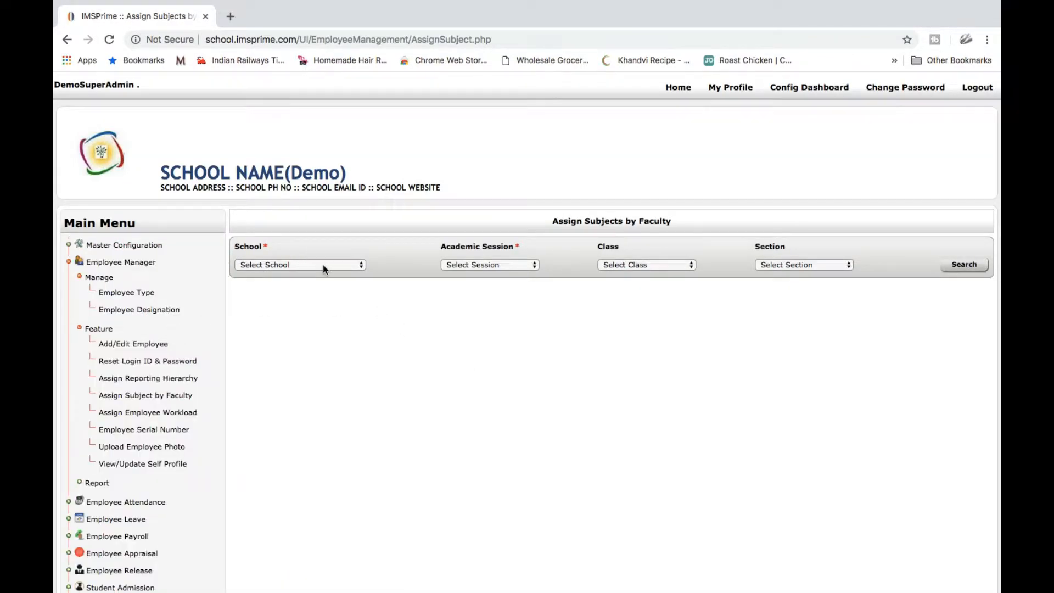
pyautogui.click(323, 264)
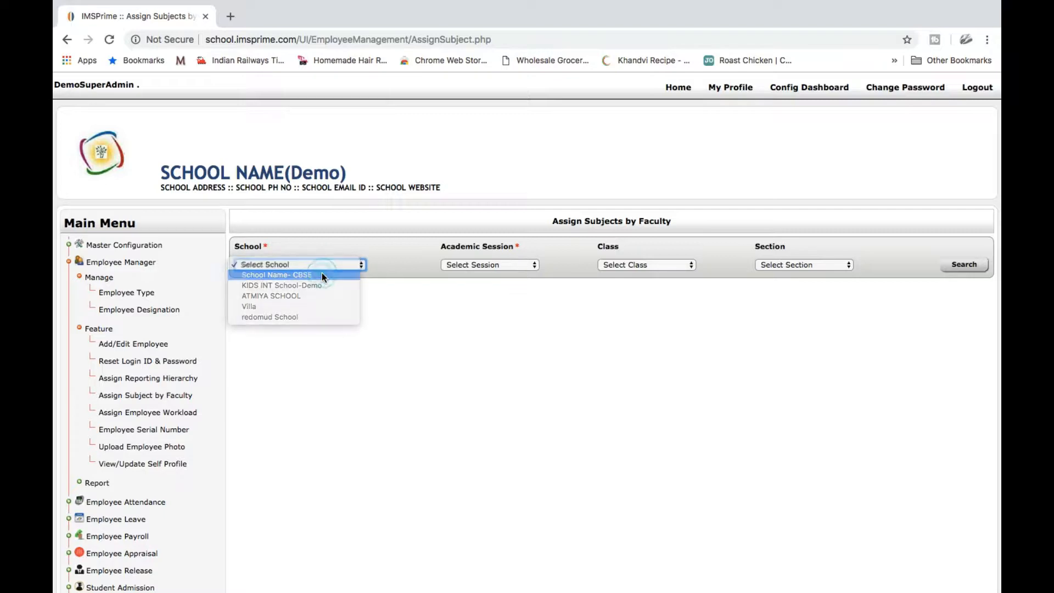
pyautogui.click(322, 275)
pyautogui.click(972, 265)
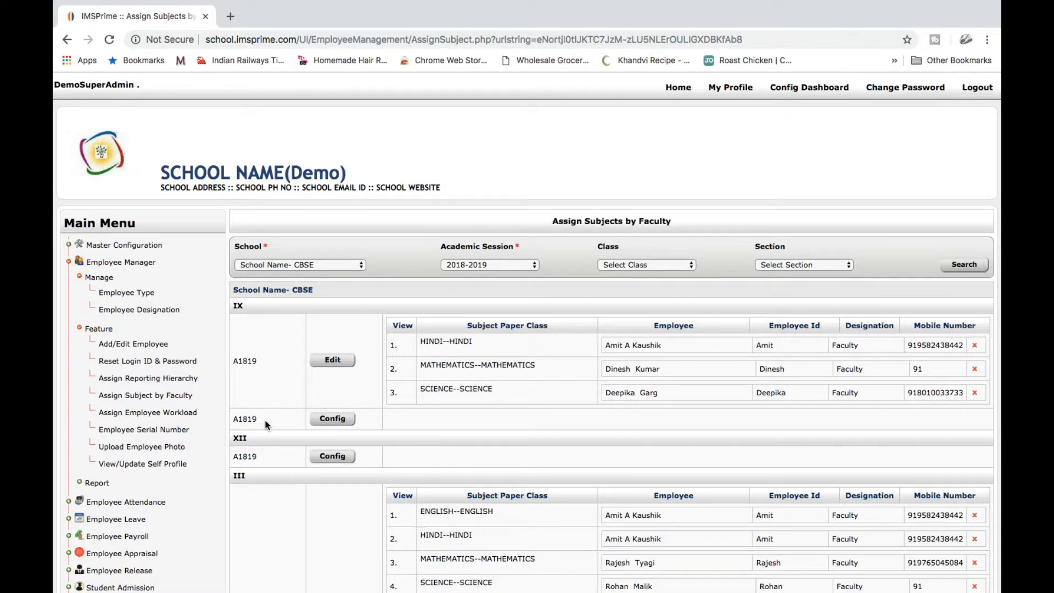
pyautogui.scroll(-3, 266, 424)
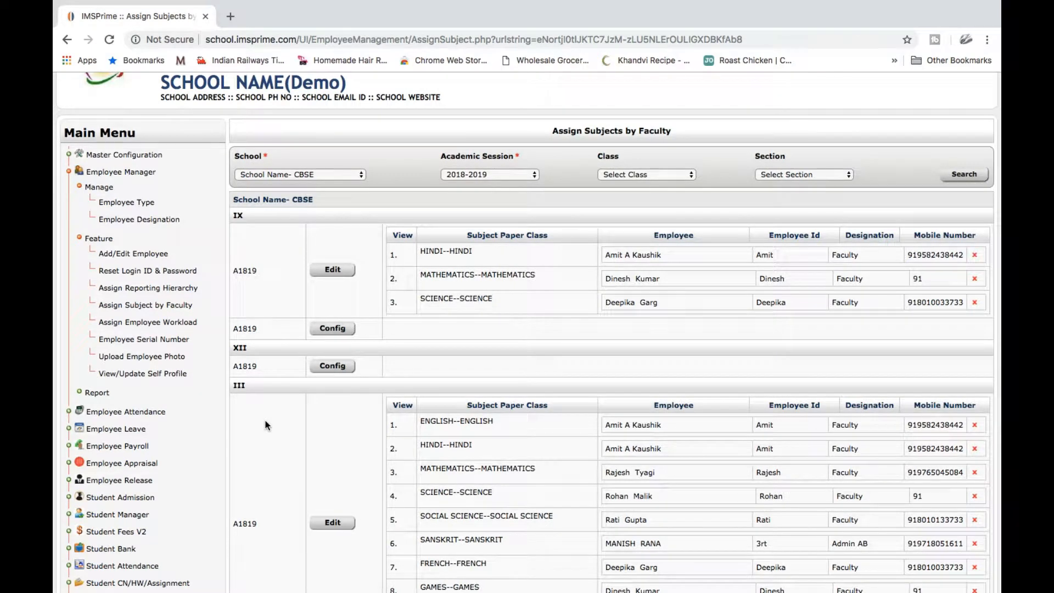
pyautogui.scroll(-16, 275, 392)
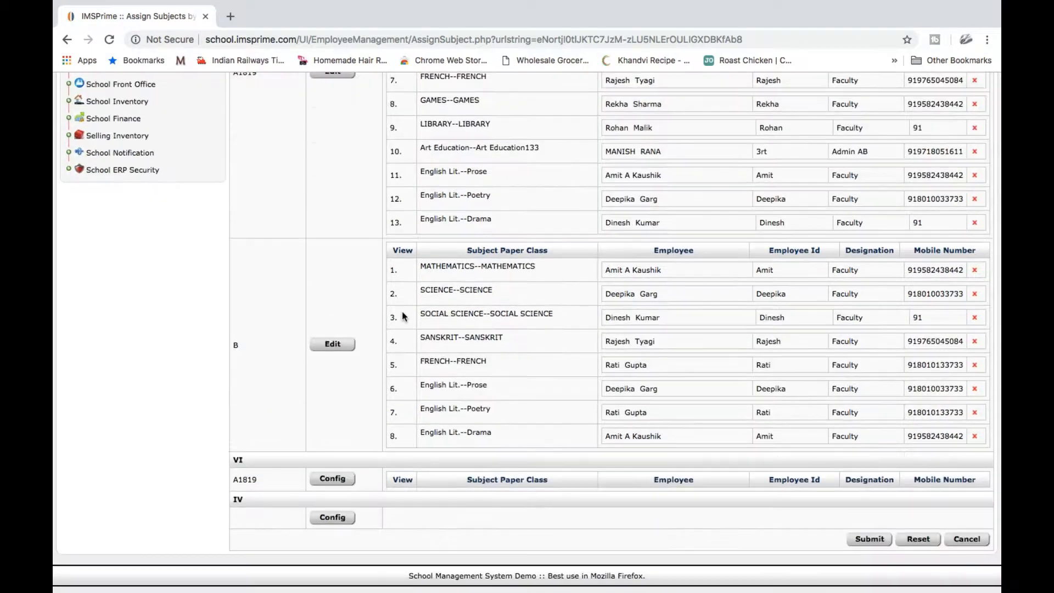
# For class VI, assign ENGLISH to the first listed Faculty teacher
pyautogui.click(333, 480)
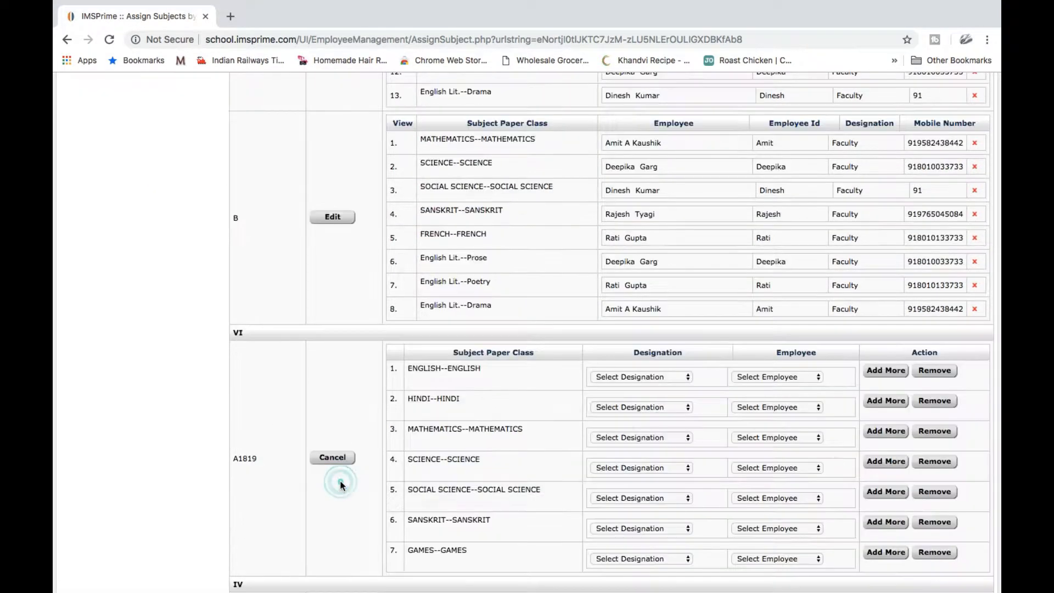
pyautogui.scroll(-2, 434, 455)
pyautogui.scroll(-2, 435, 455)
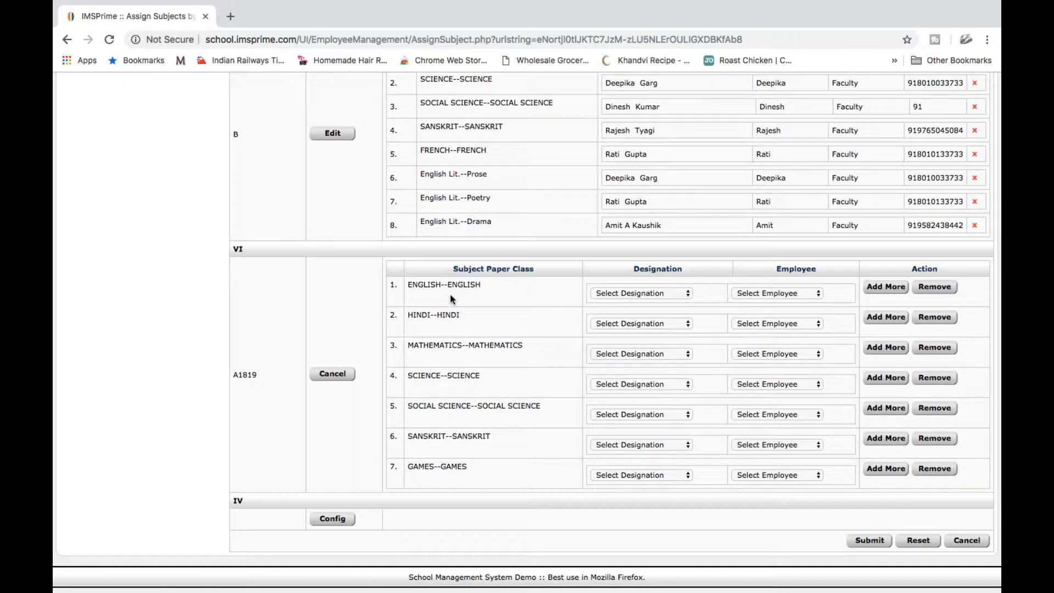
pyautogui.click(618, 293)
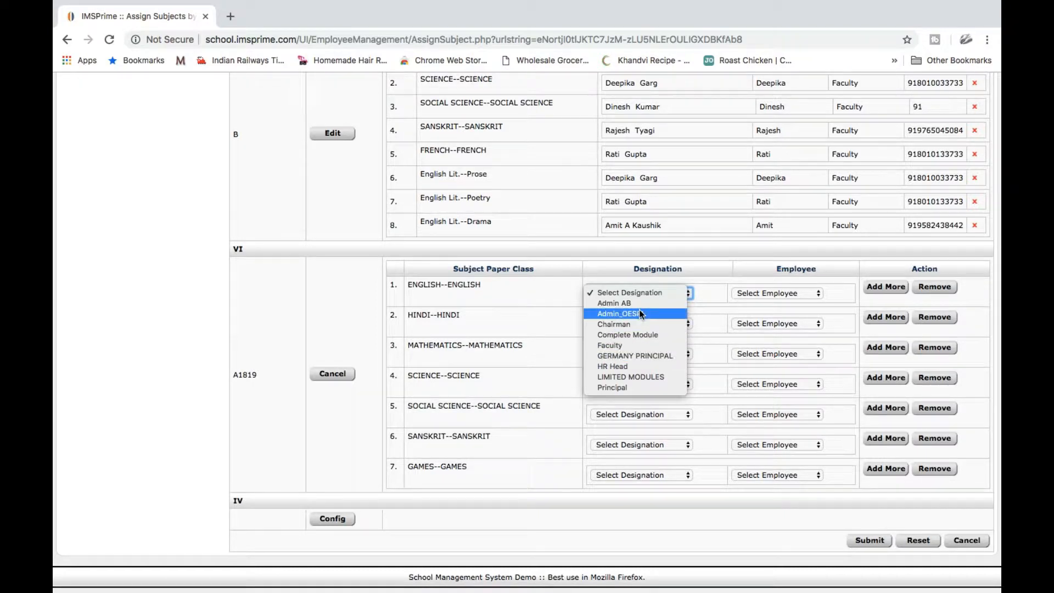
pyautogui.click(644, 347)
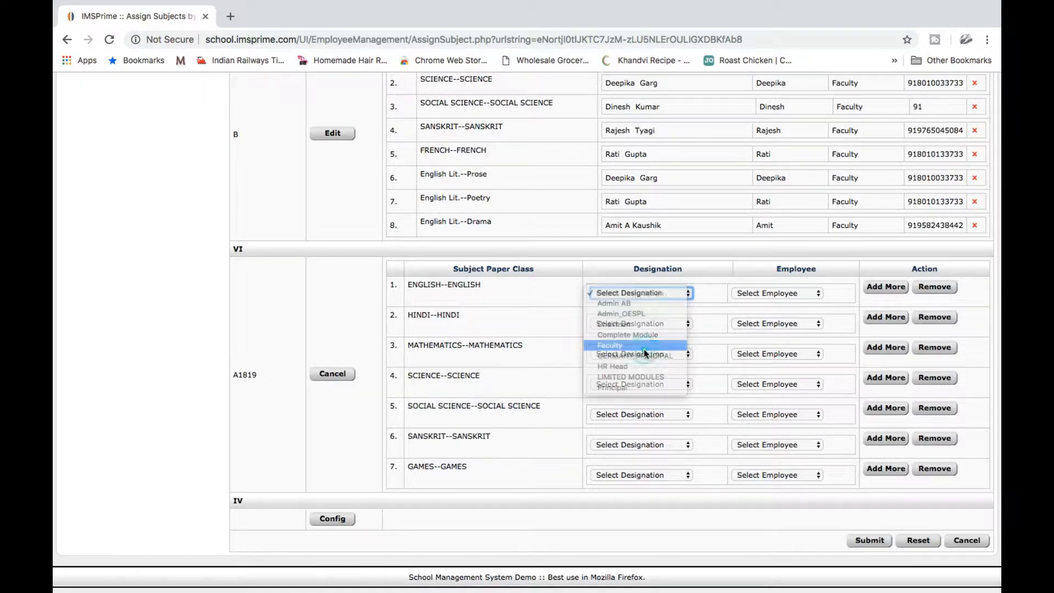
pyautogui.click(767, 295)
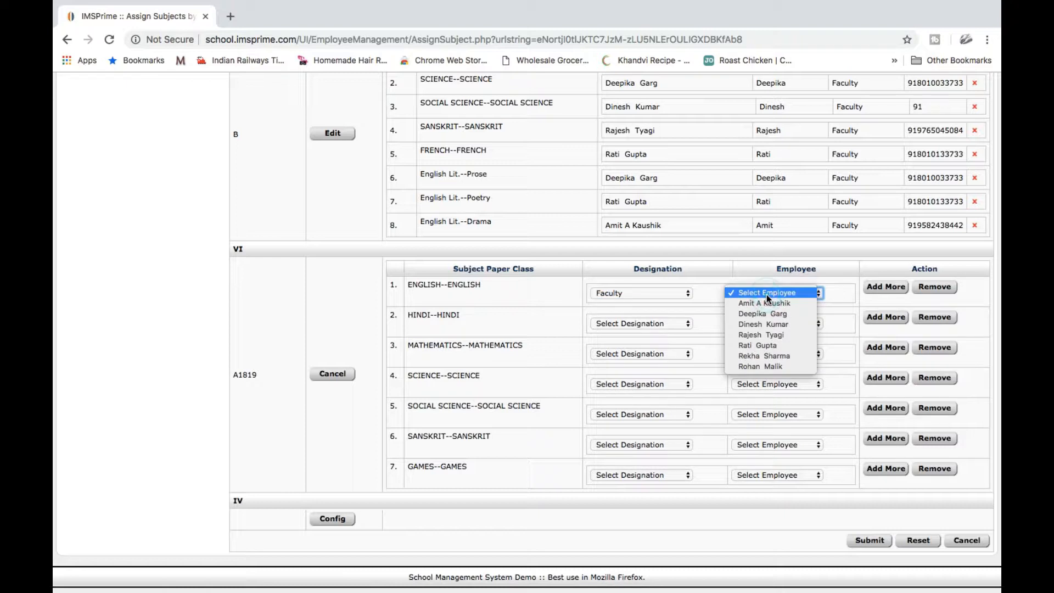
pyautogui.click(769, 305)
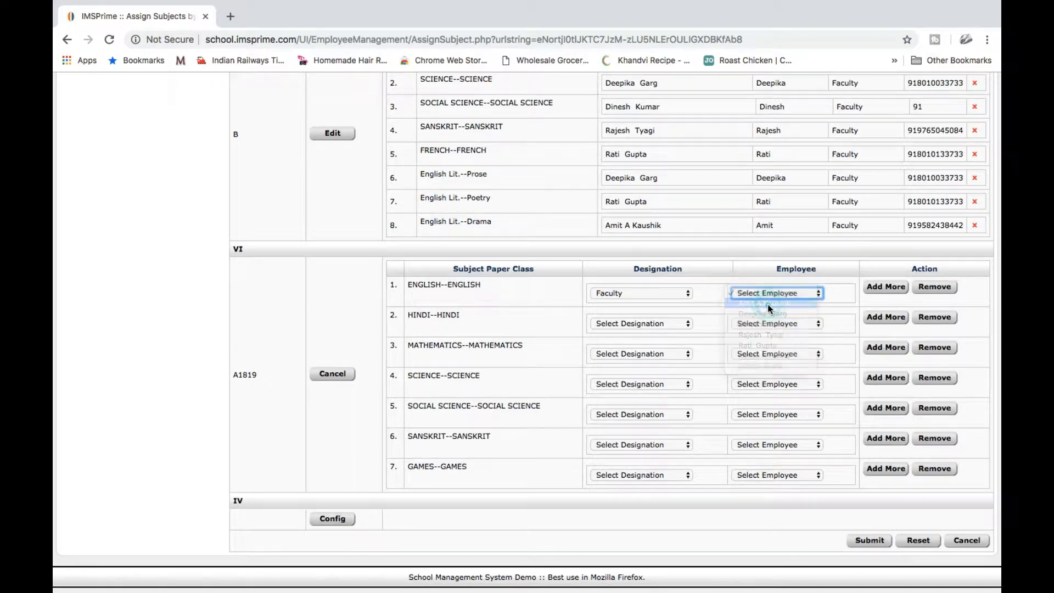
# Set HINDI's designation to Faculty and add a second Faculty teacher in a new HINDI slot
pyautogui.click(642, 324)
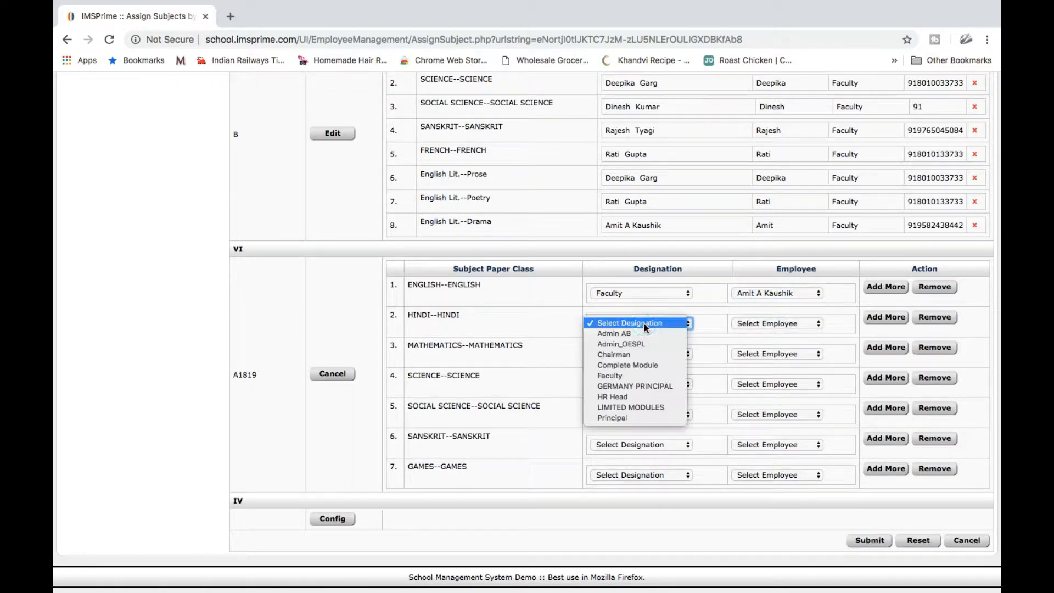
pyautogui.click(640, 377)
pyautogui.click(777, 326)
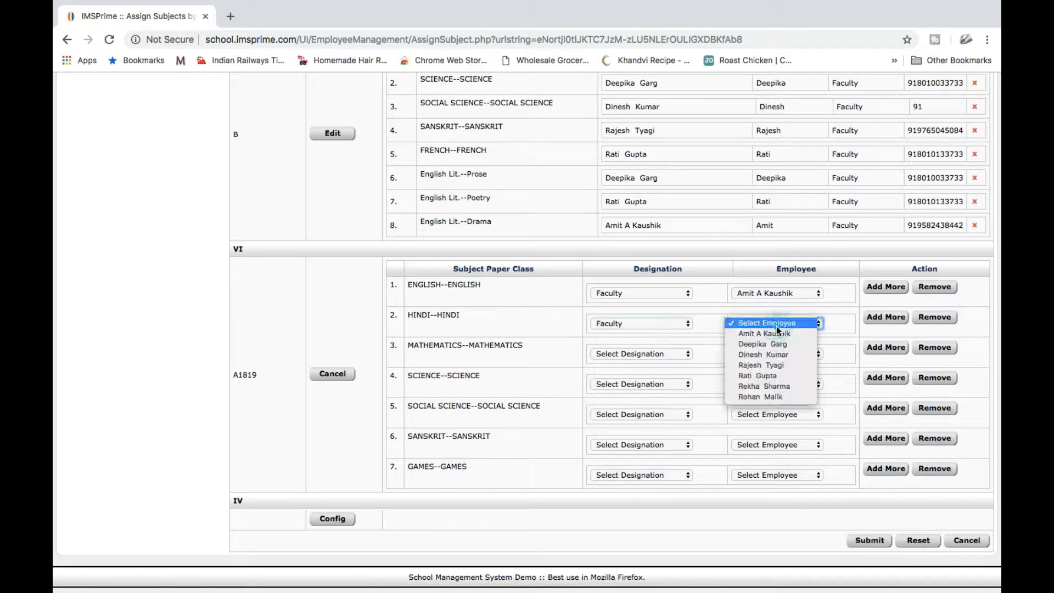
pyautogui.click(776, 355)
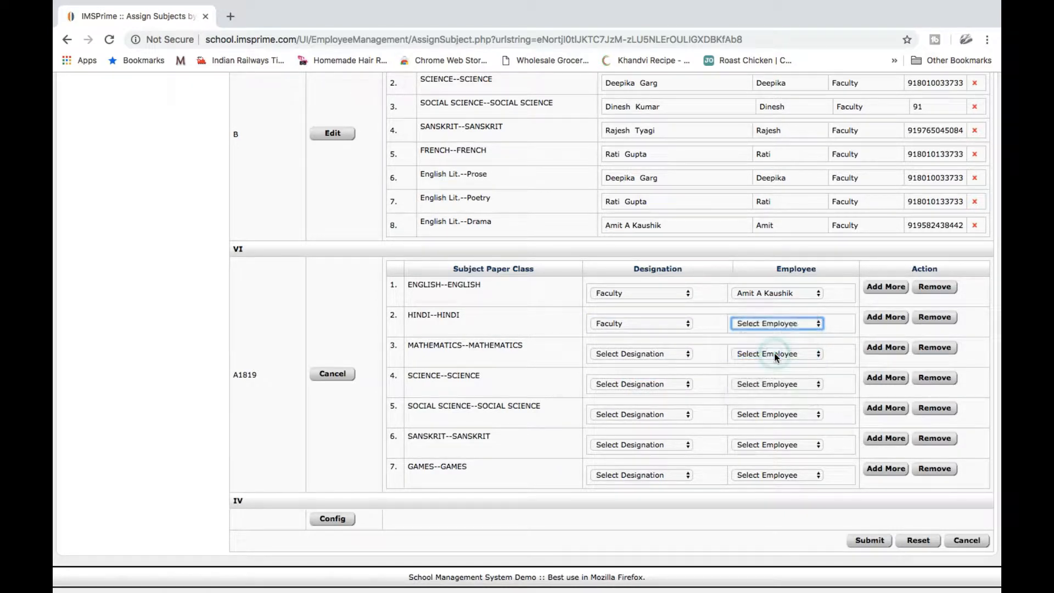
pyautogui.click(892, 319)
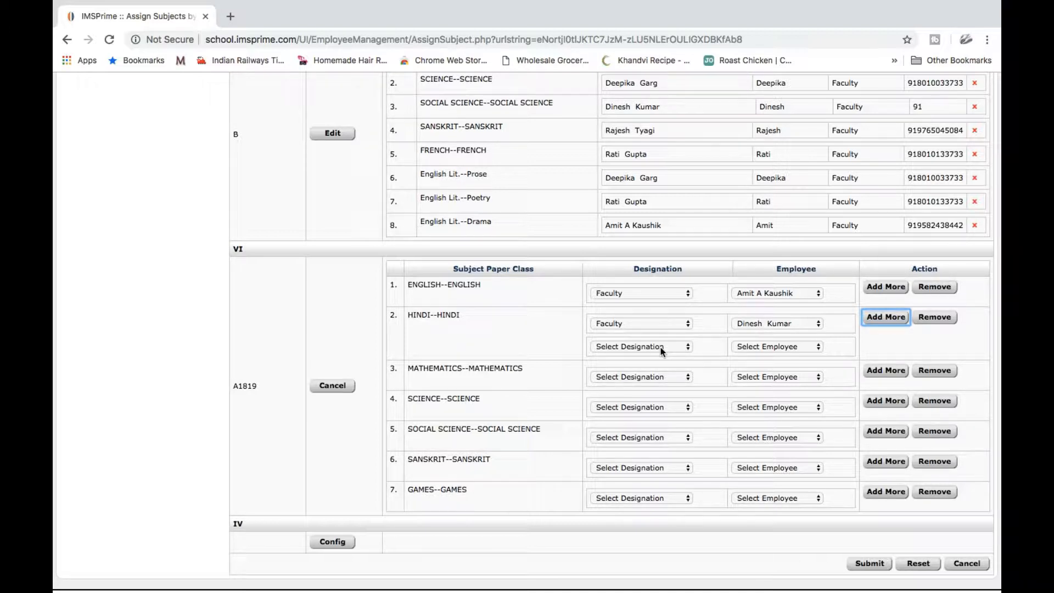
pyautogui.click(660, 347)
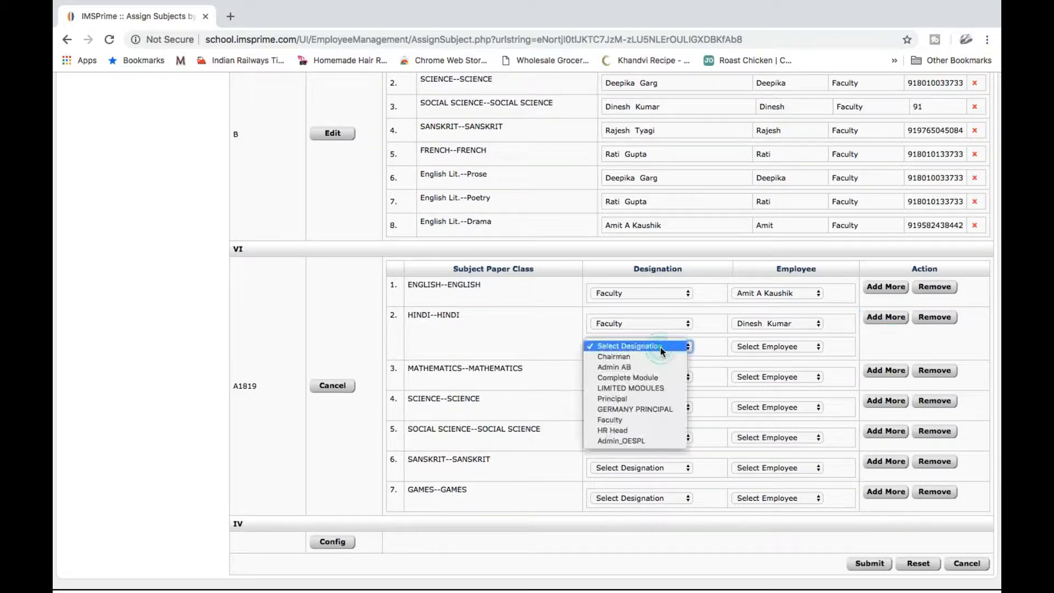
pyautogui.click(636, 419)
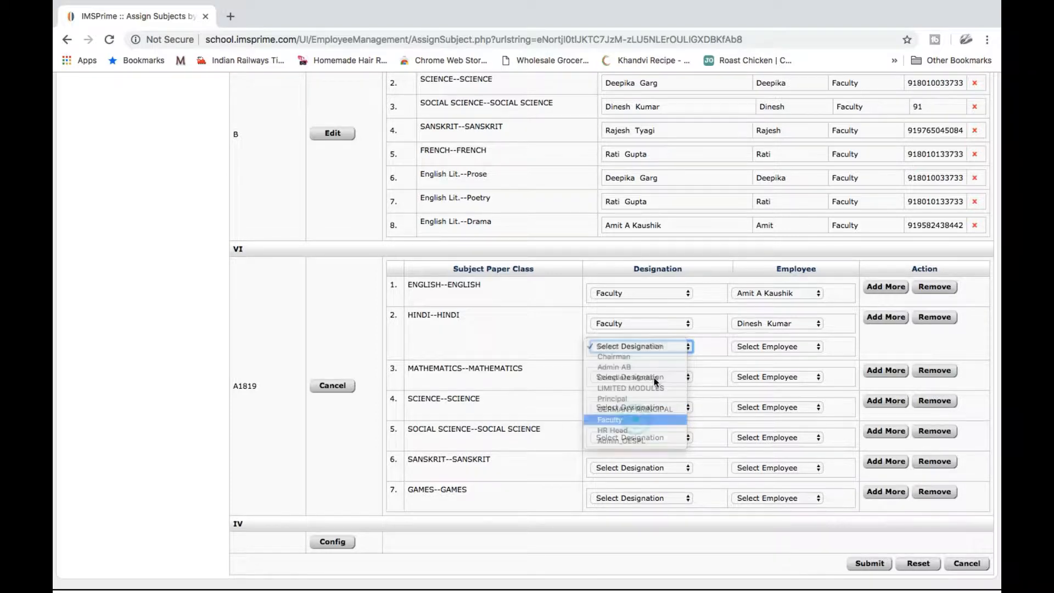
pyautogui.click(760, 346)
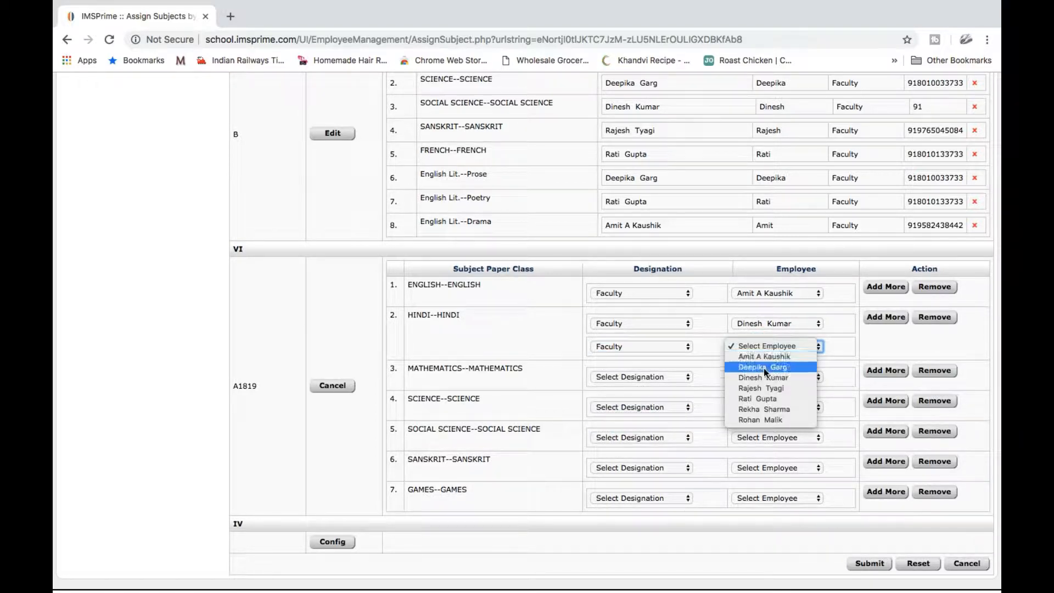
pyautogui.click(761, 390)
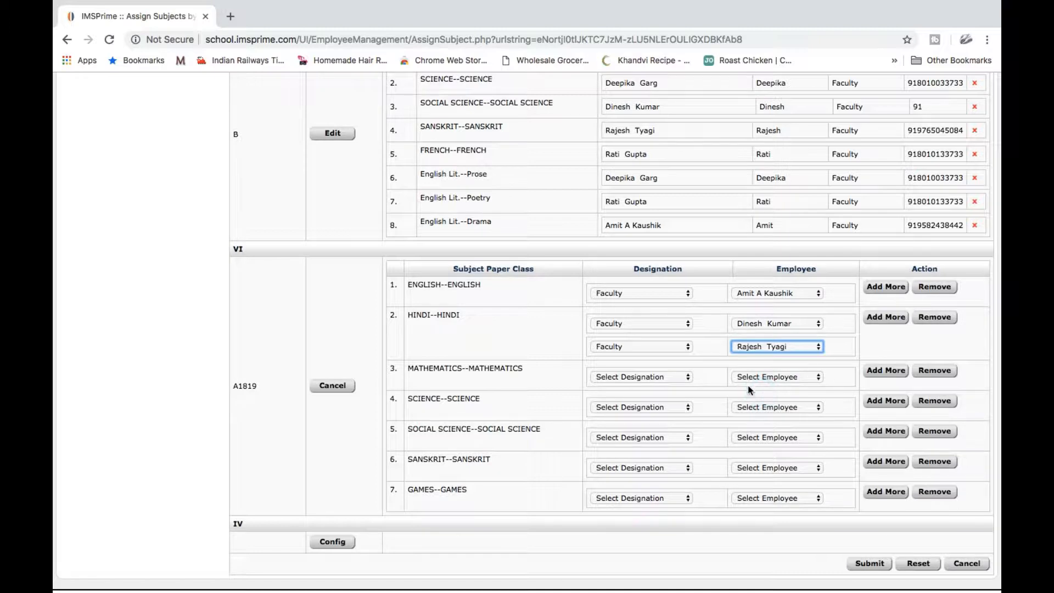
# Submit the subject assignments and confirm 'Subject assigned successfully'
pyautogui.scroll(-1, 560, 337)
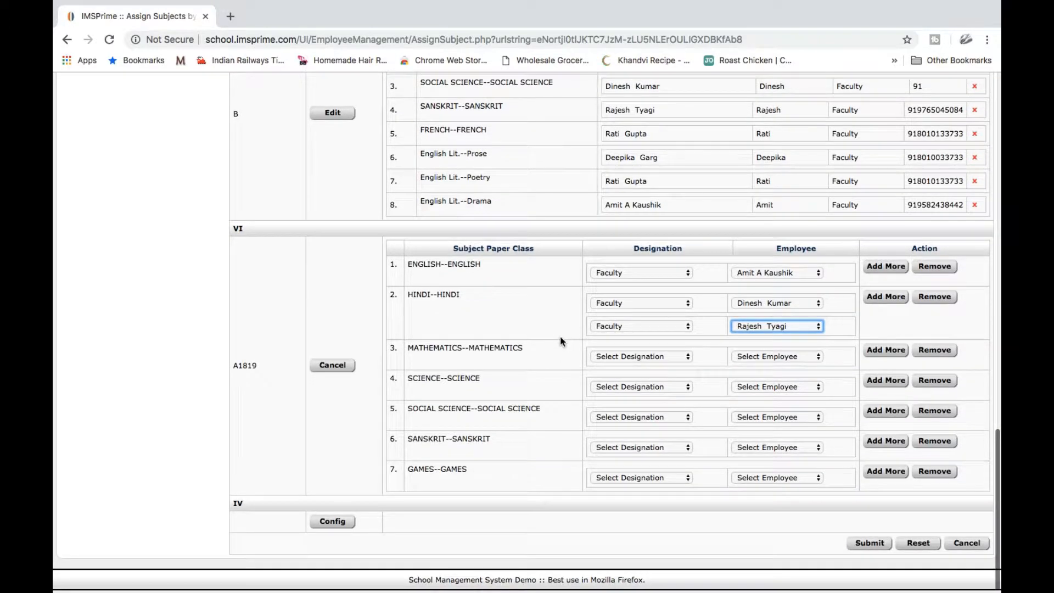
pyautogui.click(866, 544)
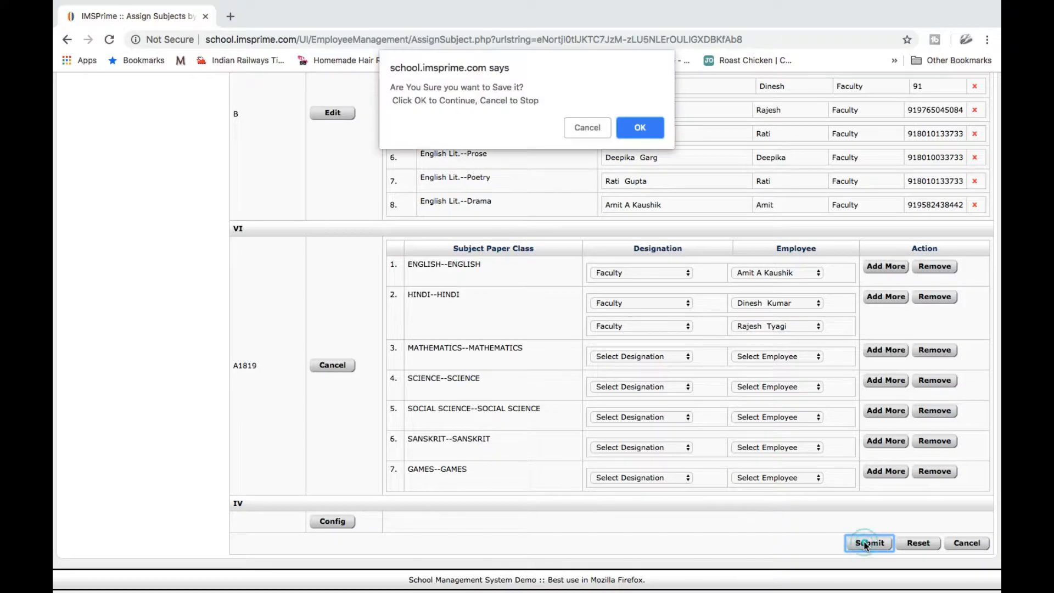
pyautogui.click(645, 123)
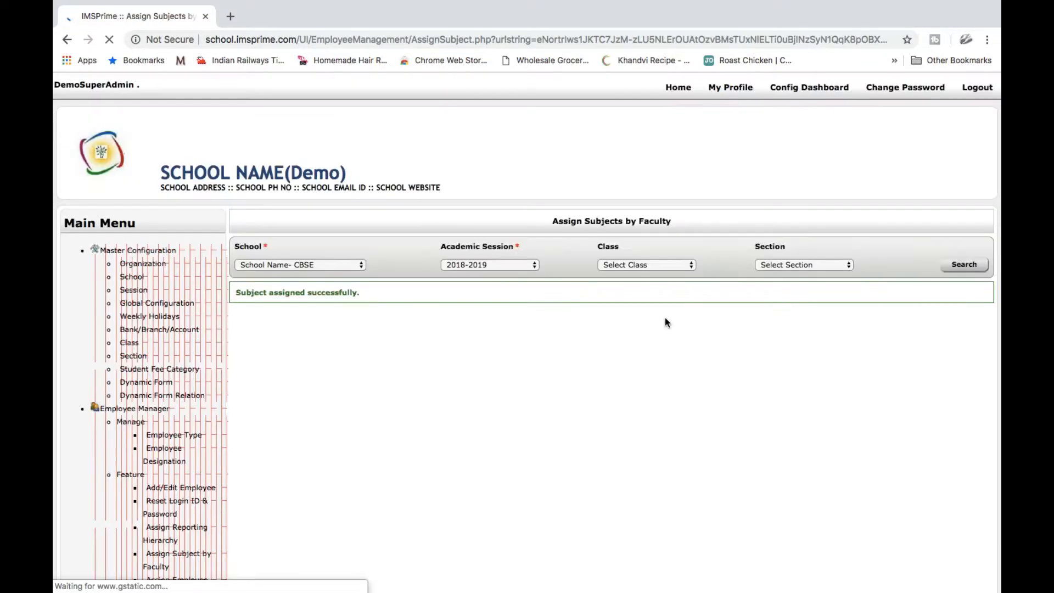
pyautogui.scroll(-15, 665, 322)
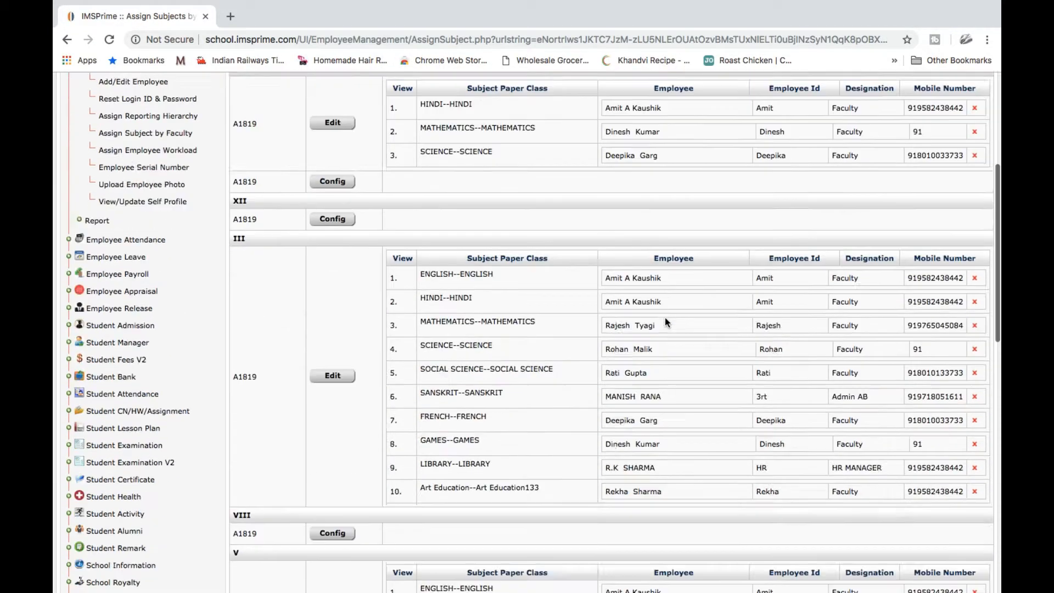
pyautogui.scroll(-3, 666, 322)
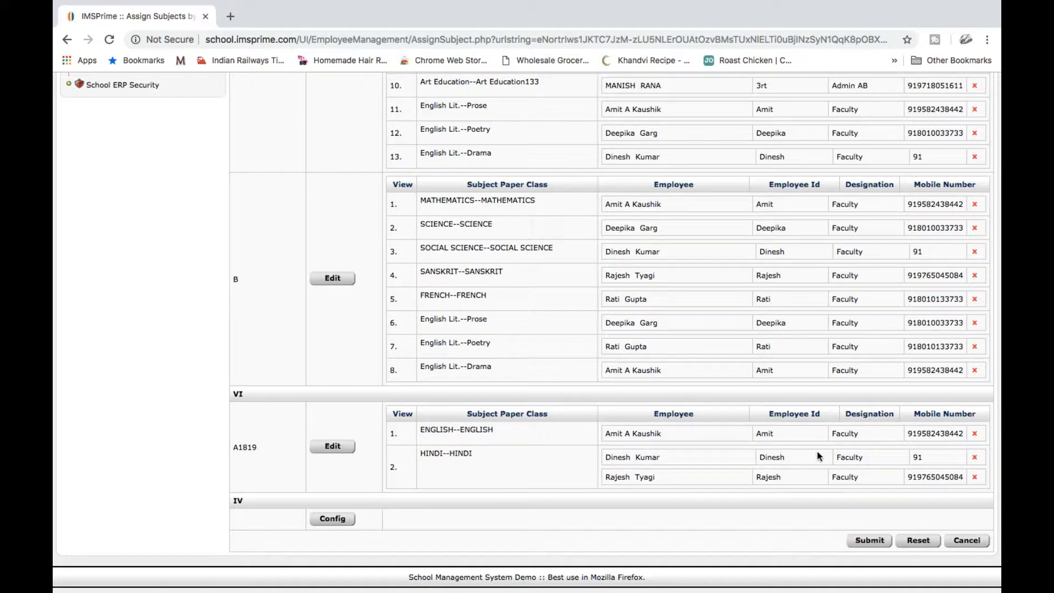
pyautogui.scroll(6, 816, 450)
pyautogui.scroll(15, 818, 455)
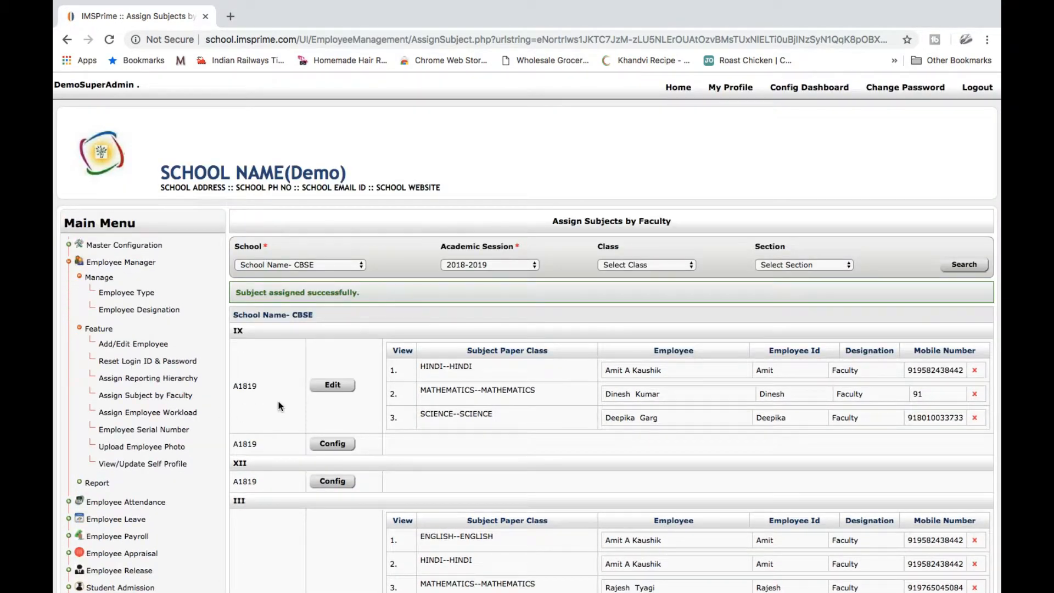
# List employee workloads for School Name- CBSE in the 2018-2019 session
pyautogui.click(152, 417)
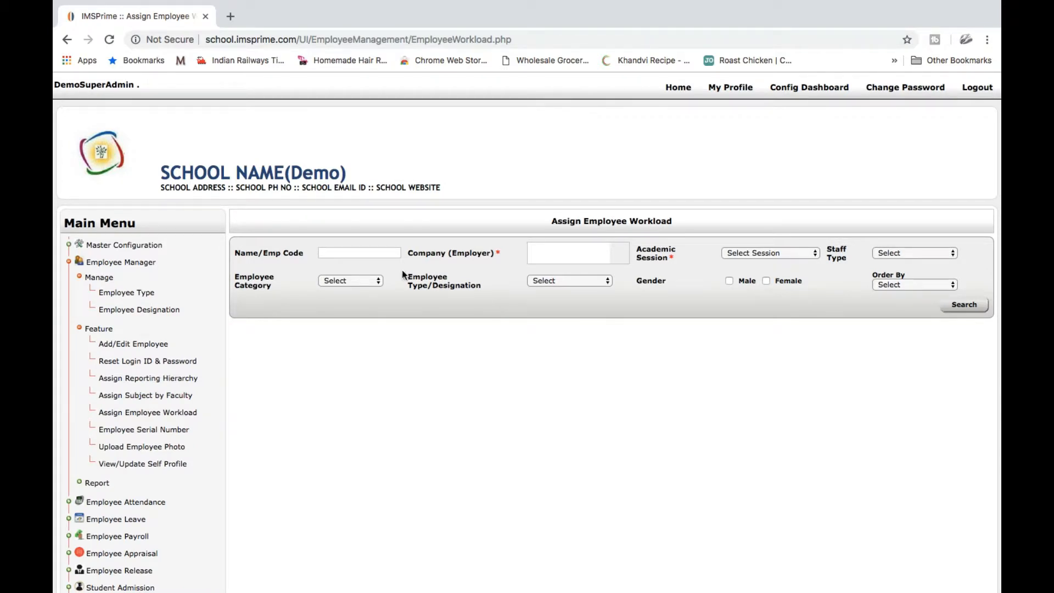
pyautogui.click(581, 248)
pyautogui.write('cbse')
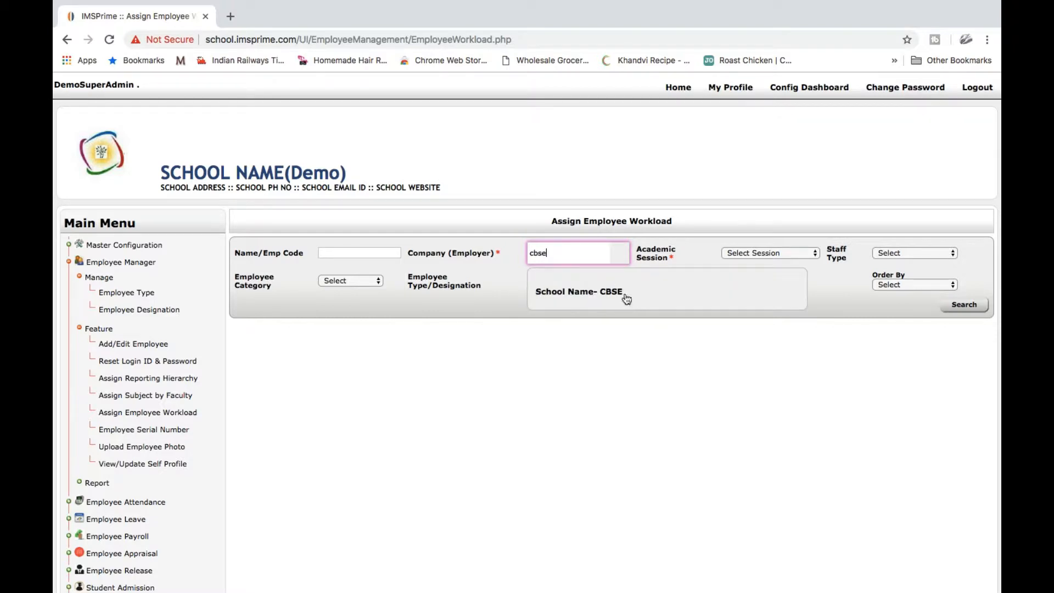
pyautogui.click(581, 291)
pyautogui.click(777, 253)
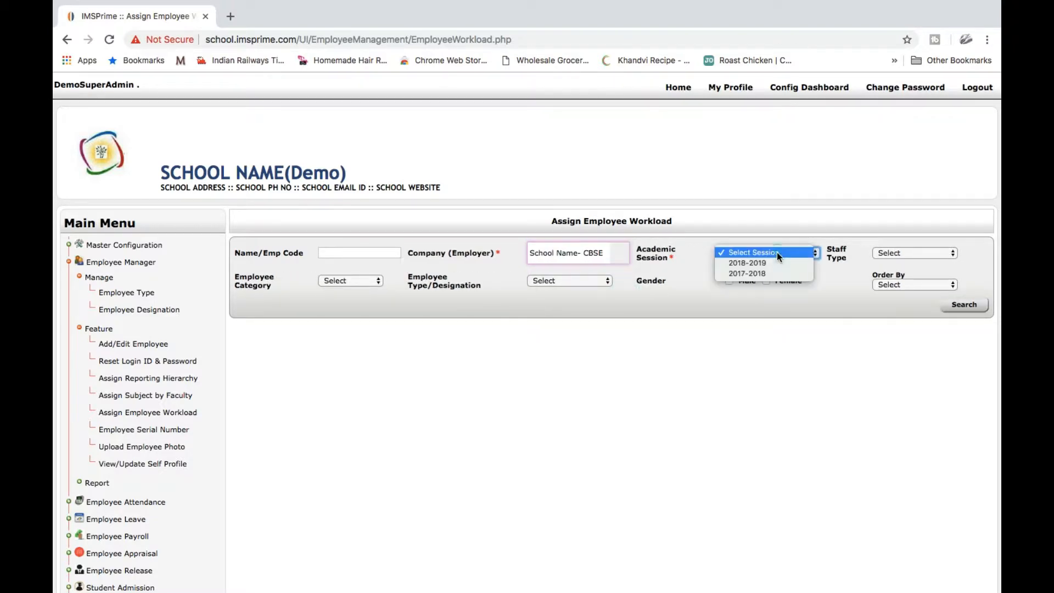
pyautogui.click(768, 259)
pyautogui.click(965, 306)
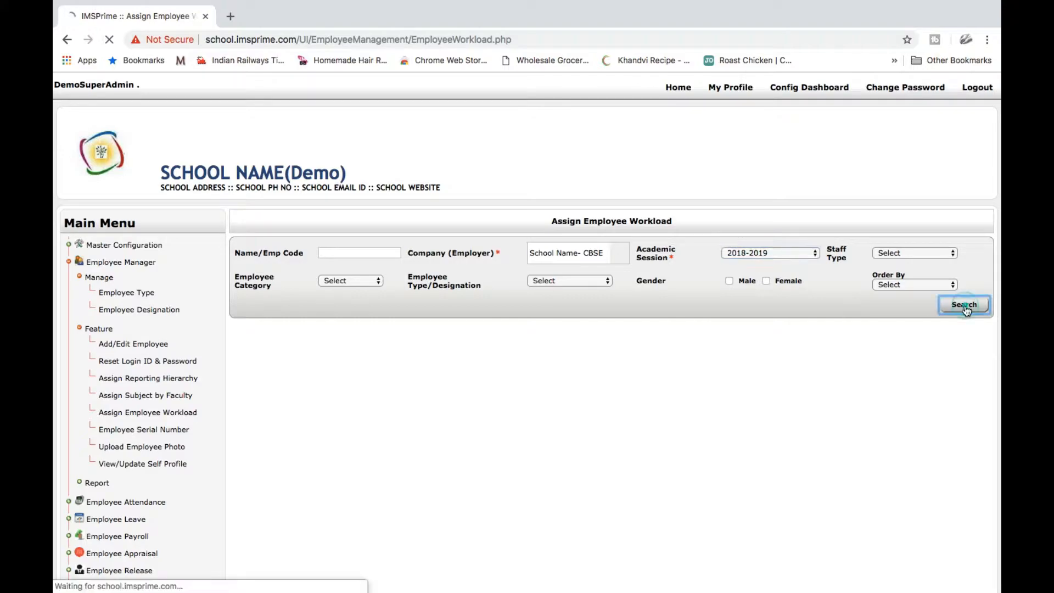
pyautogui.scroll(-5, 696, 460)
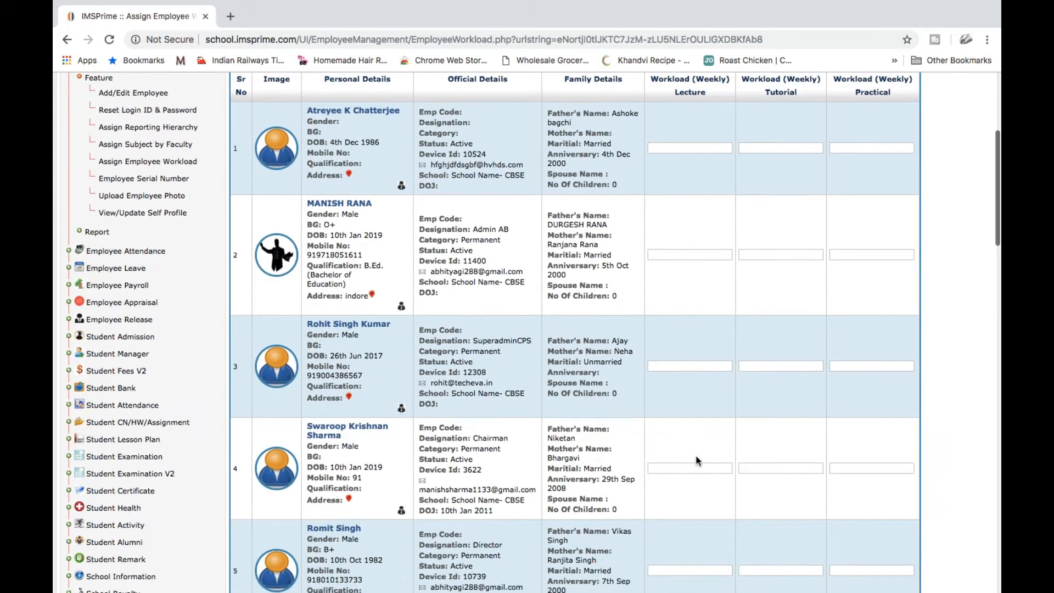
pyautogui.scroll(-4, 696, 460)
pyautogui.scroll(-10, 696, 460)
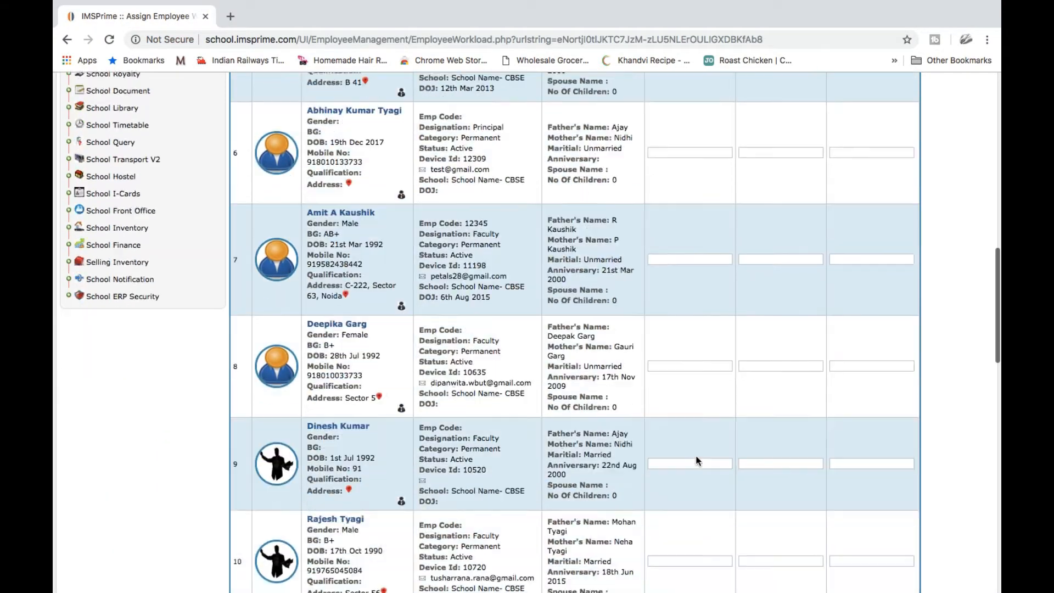
pyautogui.scroll(11, 696, 460)
pyautogui.scroll(8, 696, 460)
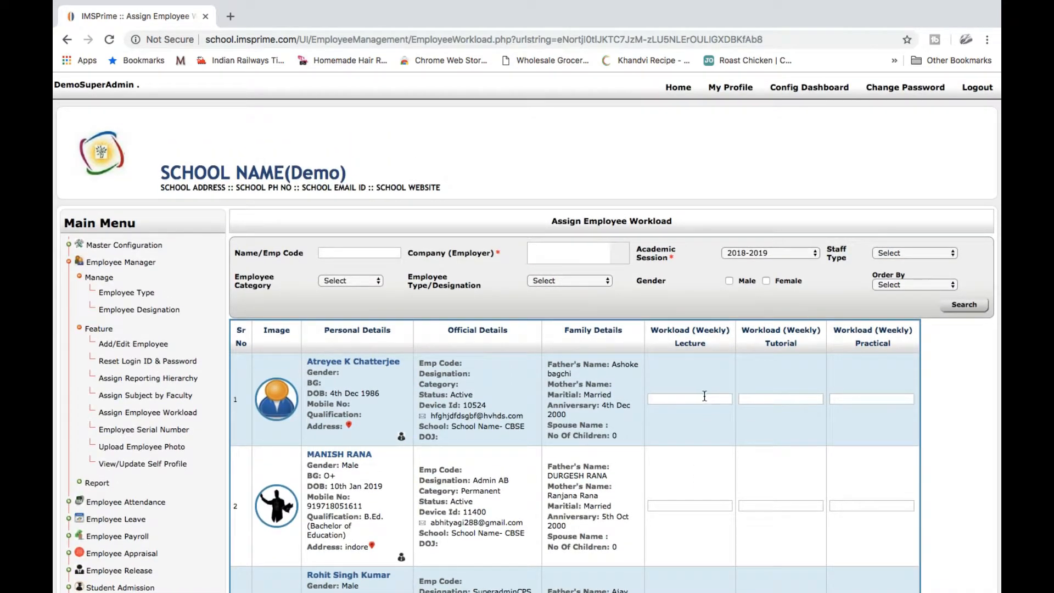
# Enter 4 lectures, 4 tutorials and 4 practicals for the first employee
pyautogui.click(705, 397)
pyautogui.write('4')
pyautogui.click(771, 399)
pyautogui.write('4')
pyautogui.click(866, 397)
pyautogui.write('4')
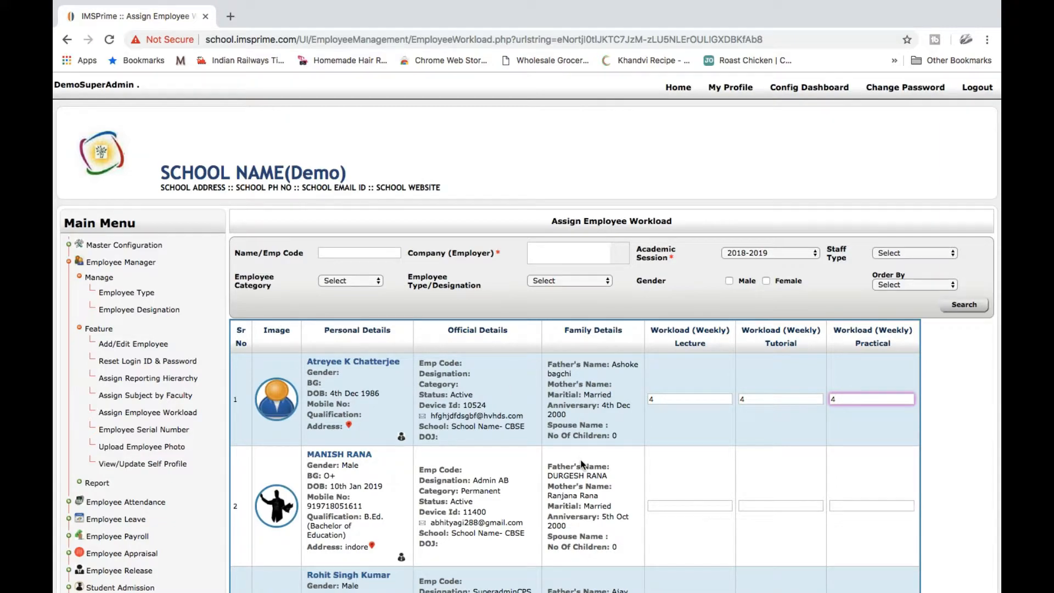
# Submit the workload entries and confirm saving
pyautogui.scroll(-20, 582, 464)
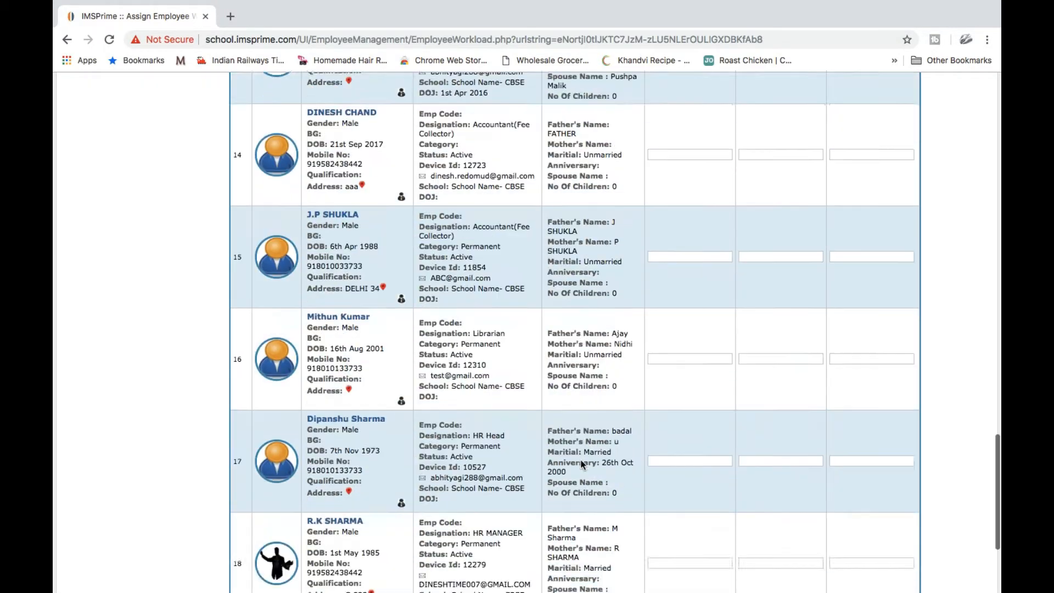
pyautogui.scroll(4, 816, 449)
pyautogui.scroll(-7, 815, 449)
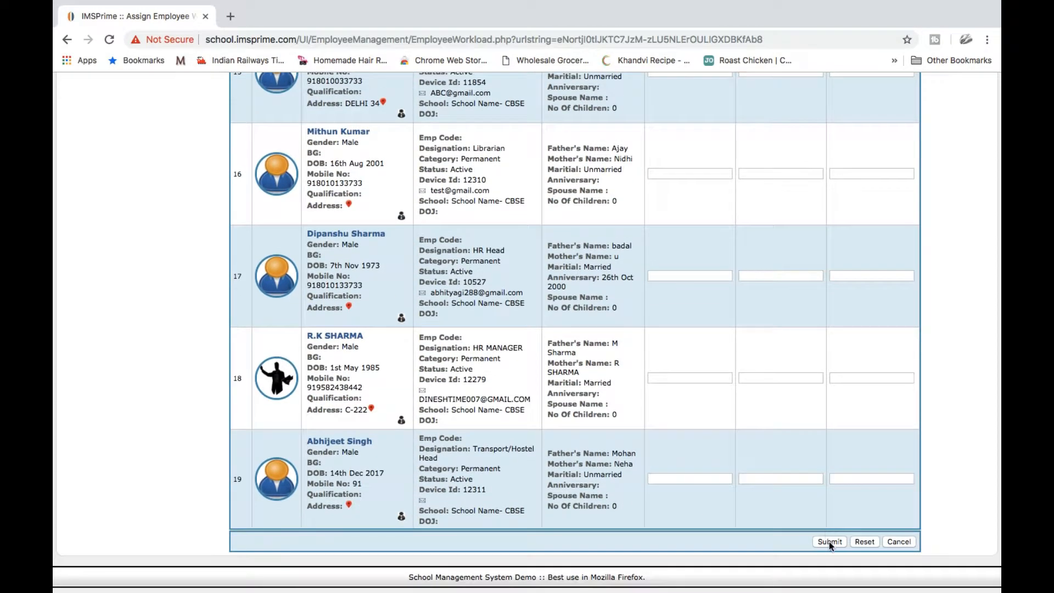
pyautogui.click(829, 542)
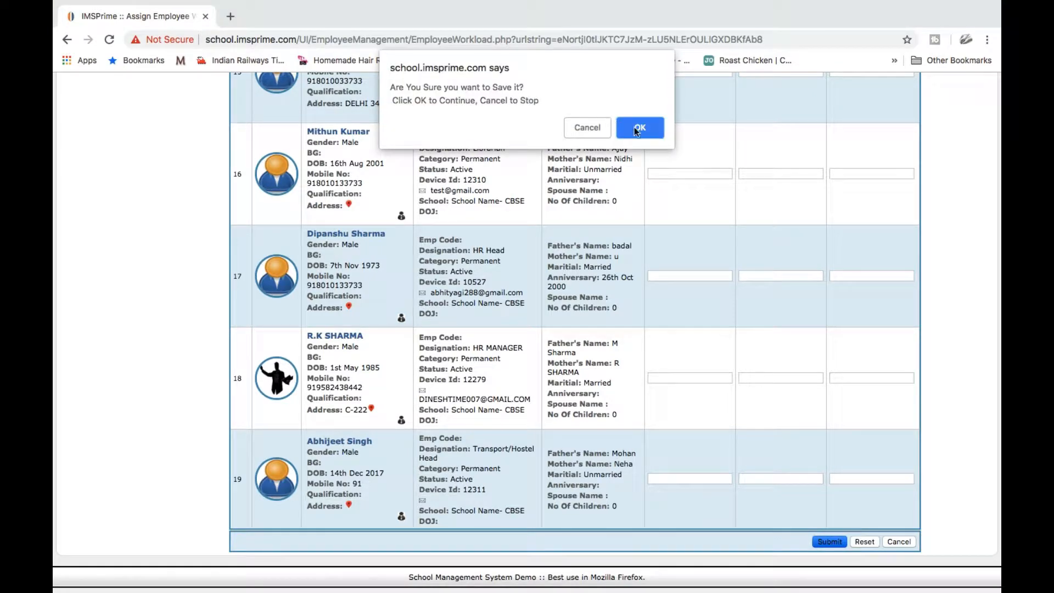
pyautogui.click(635, 127)
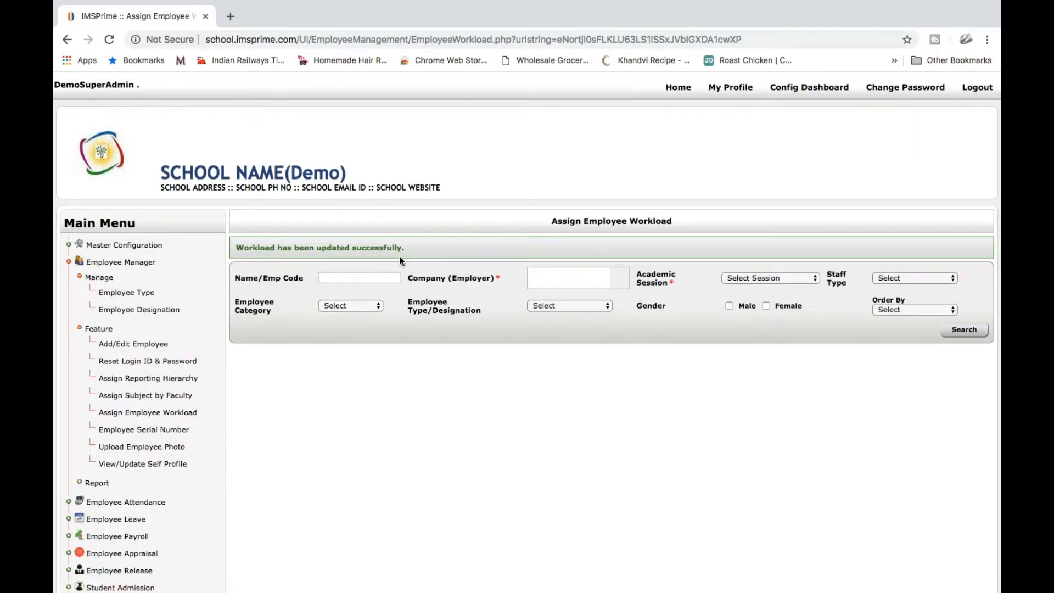
# Re-list School Name- CBSE employees for 2018-2019 and check the first employee's workload of 4
pyautogui.click(544, 282)
pyautogui.write('c')
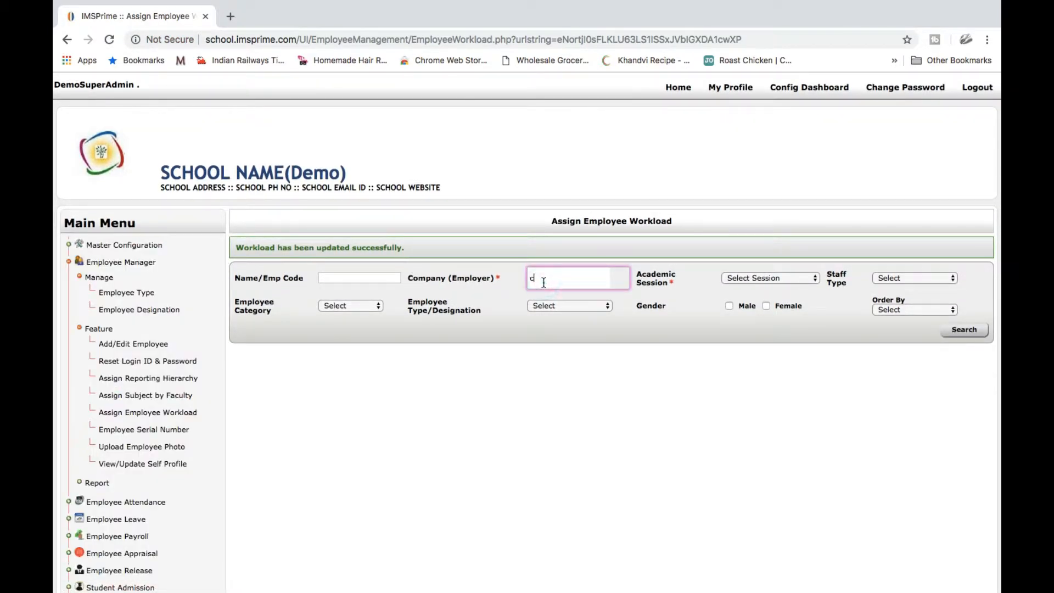
pyautogui.write('bse')
pyautogui.click(628, 313)
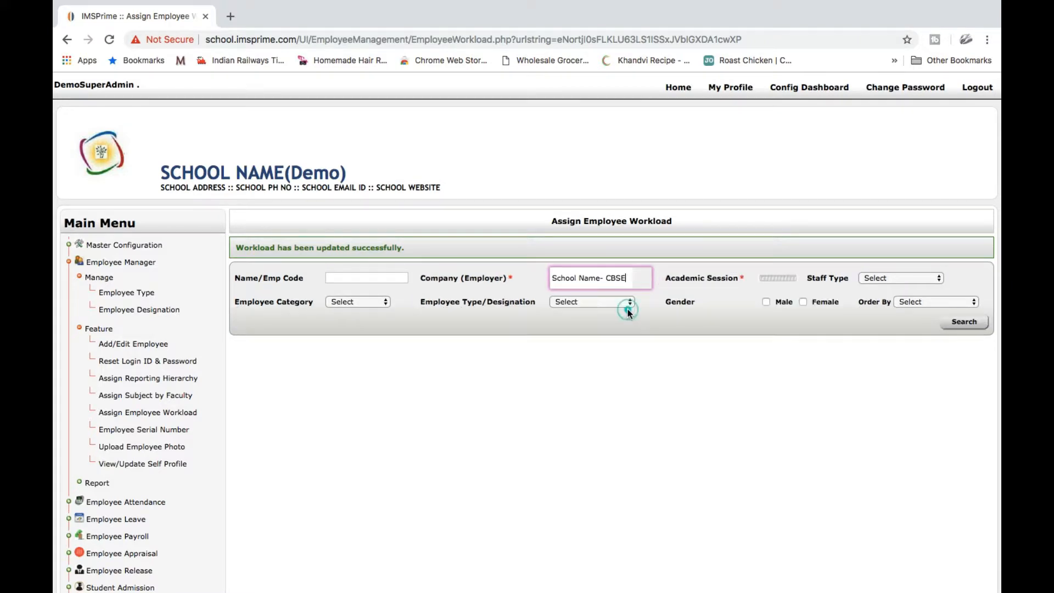
pyautogui.click(789, 280)
pyautogui.click(783, 288)
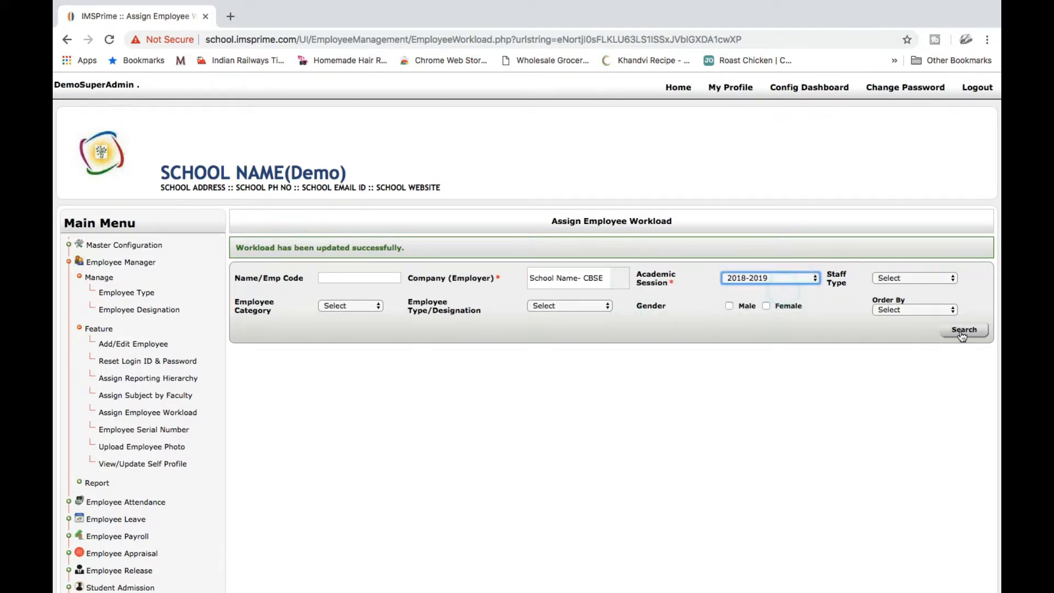
pyautogui.click(962, 333)
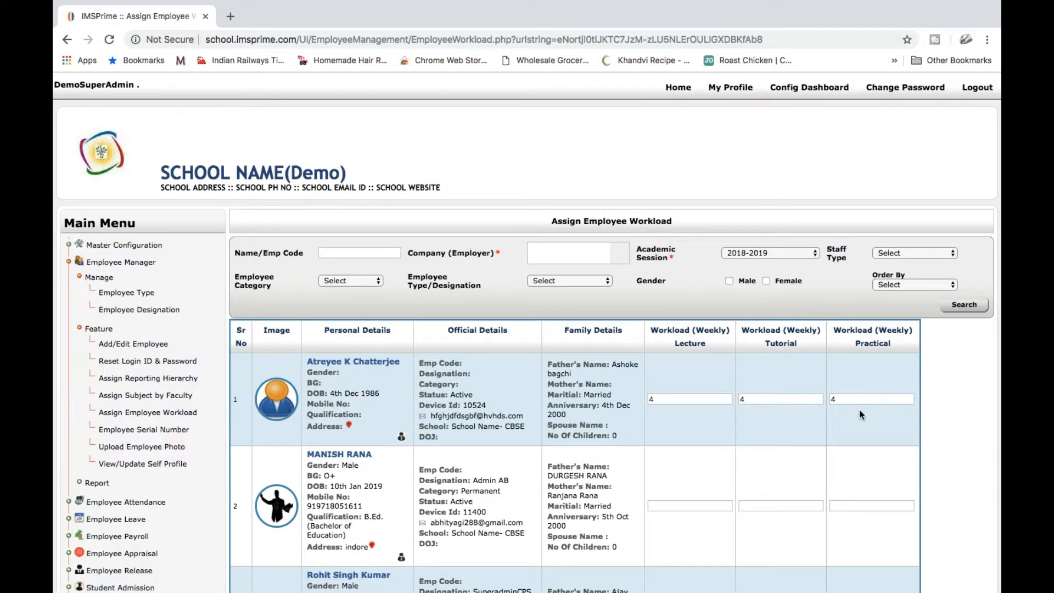
pyautogui.scroll(-5, 671, 488)
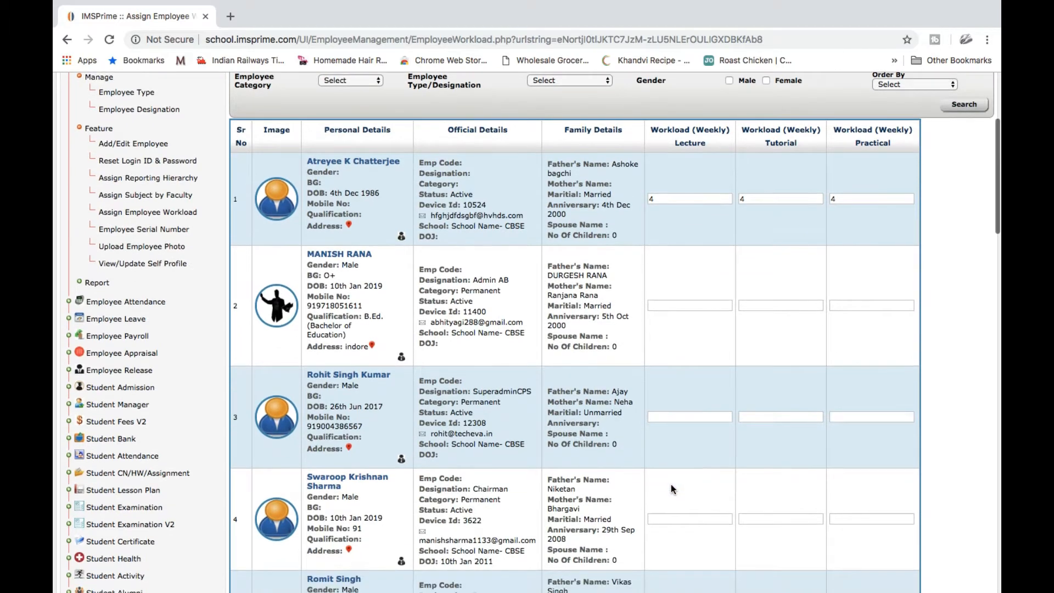
pyautogui.scroll(4, 258, 360)
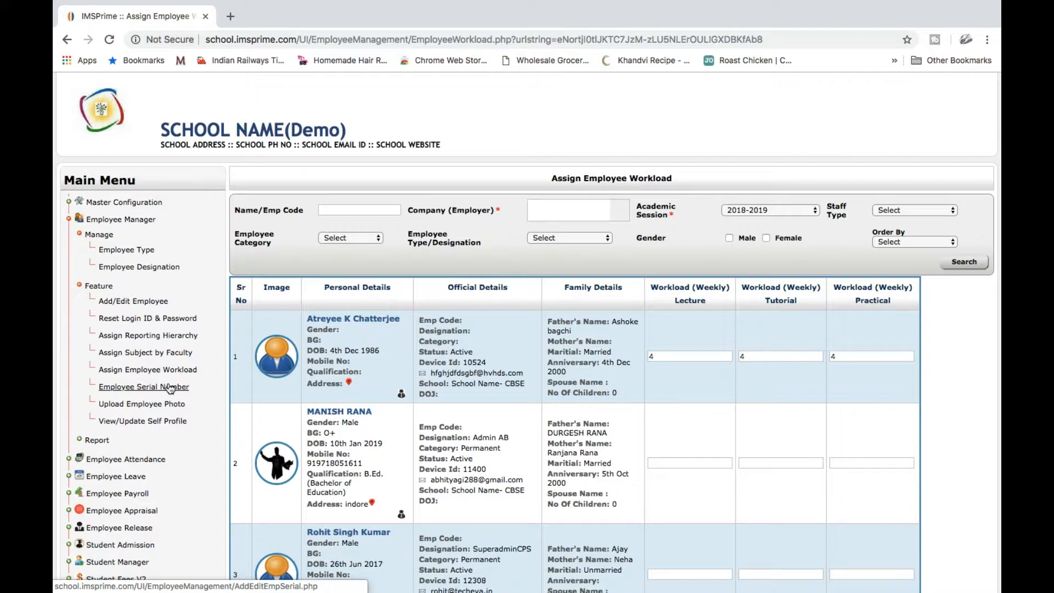
# On Add/Edit Employee Serial No, search School Name- CBSE employees for session 2018-2019
pyautogui.click(170, 387)
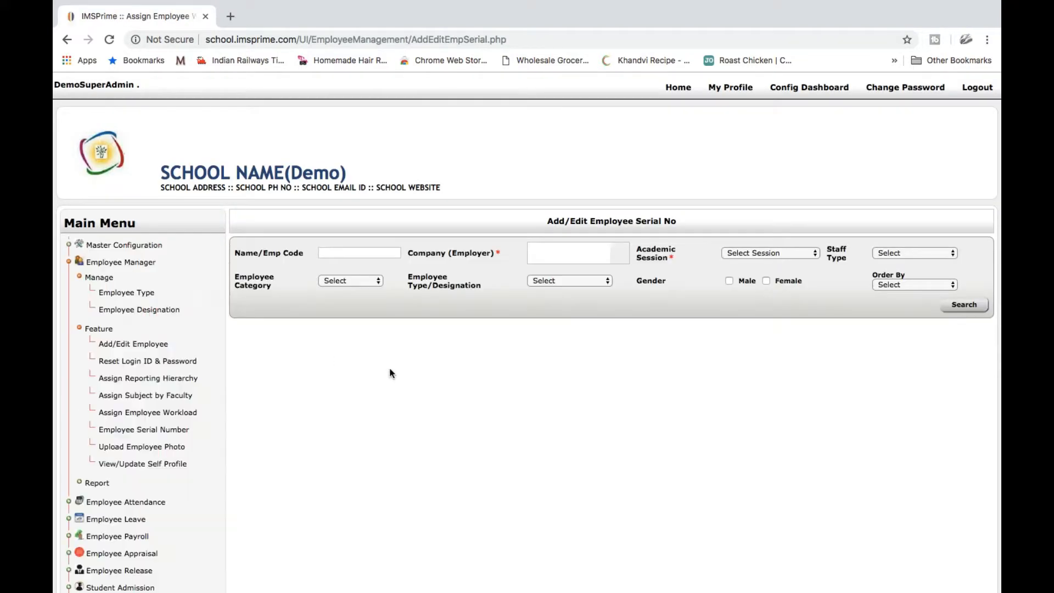
pyautogui.click(571, 259)
pyautogui.write('cbse')
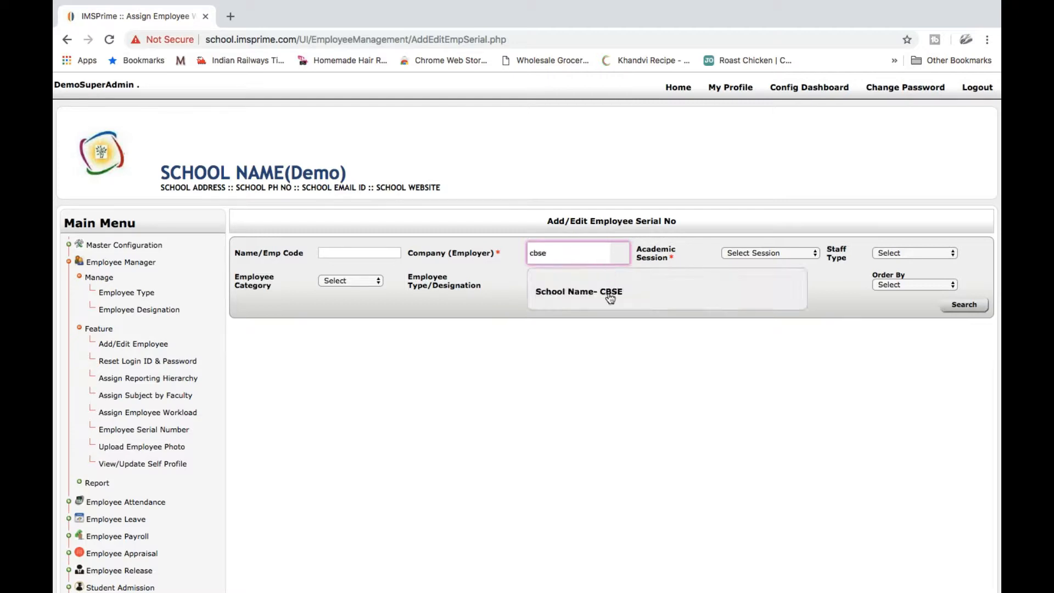
pyautogui.click(607, 294)
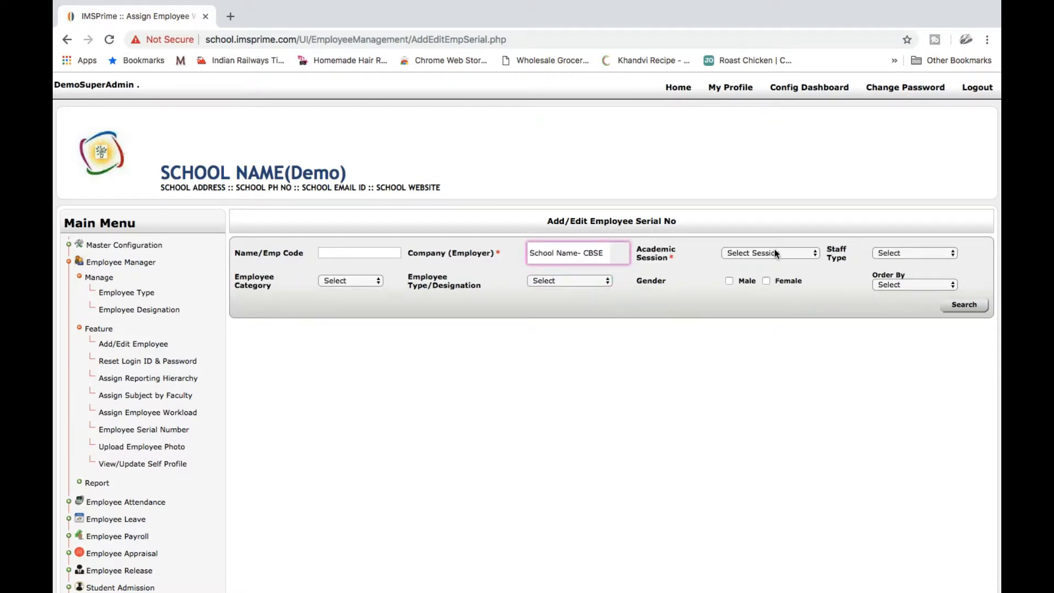
pyautogui.click(772, 252)
pyautogui.click(770, 262)
pyautogui.click(955, 306)
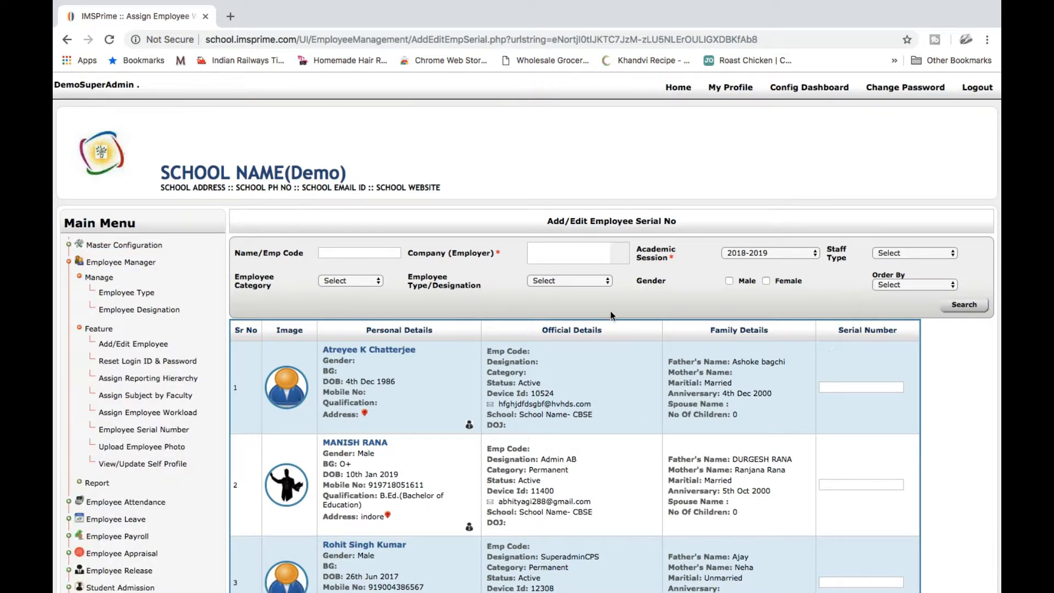
# Review the listed employees and select the first employee's blank serial number field
pyautogui.scroll(-3, 606, 497)
pyautogui.scroll(3, 606, 496)
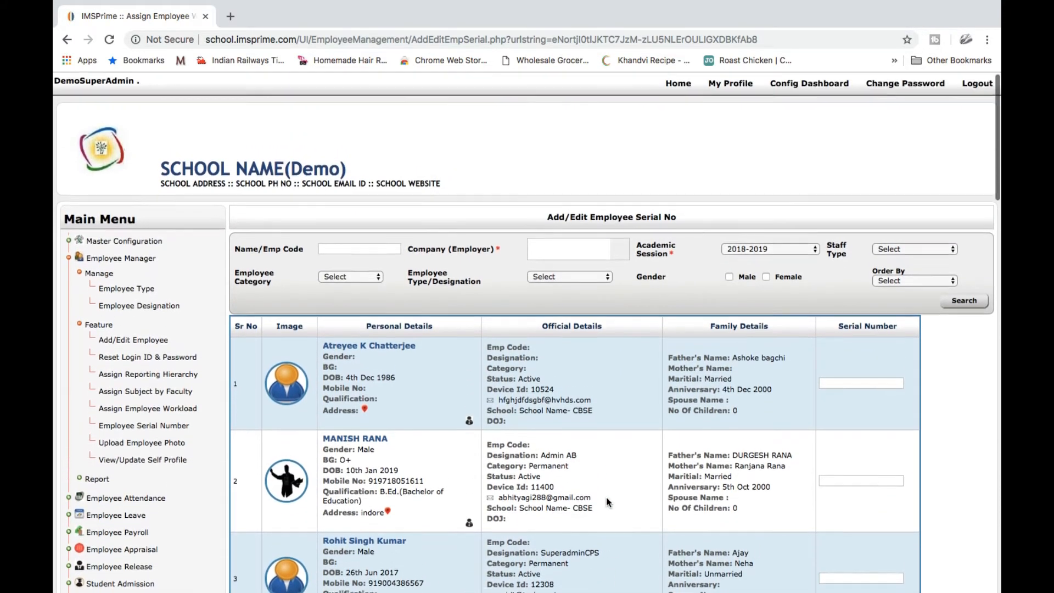
pyautogui.scroll(-7, 606, 501)
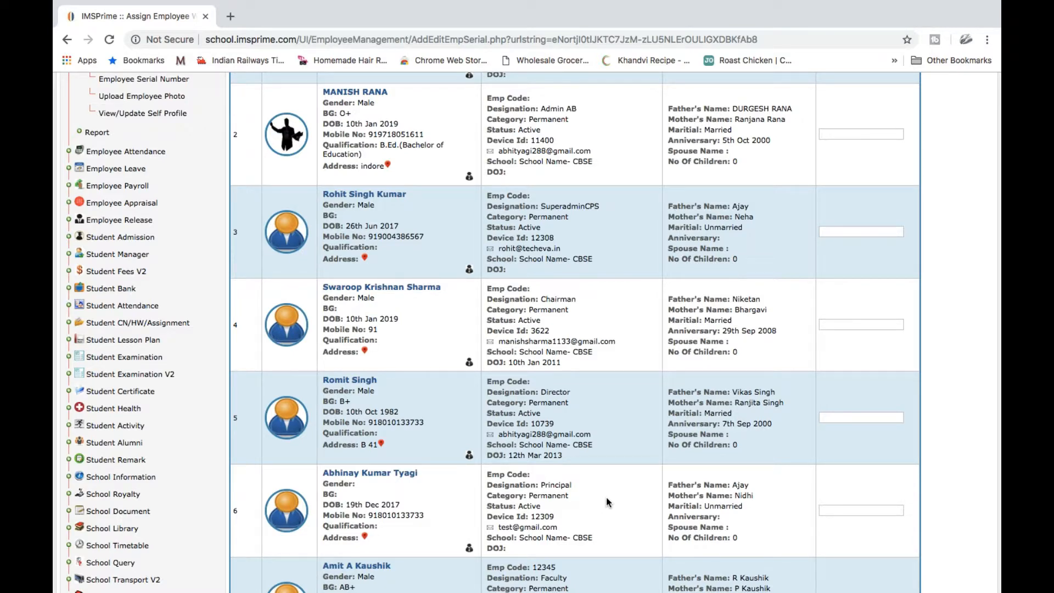
pyautogui.scroll(7, 606, 501)
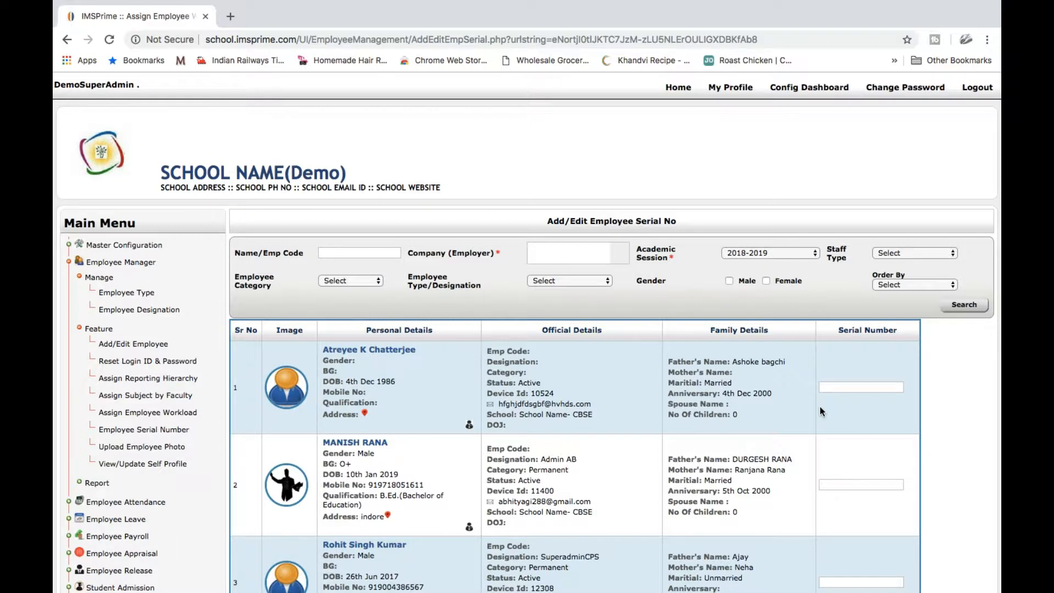
pyautogui.click(839, 386)
pyautogui.scroll(-8, 835, 426)
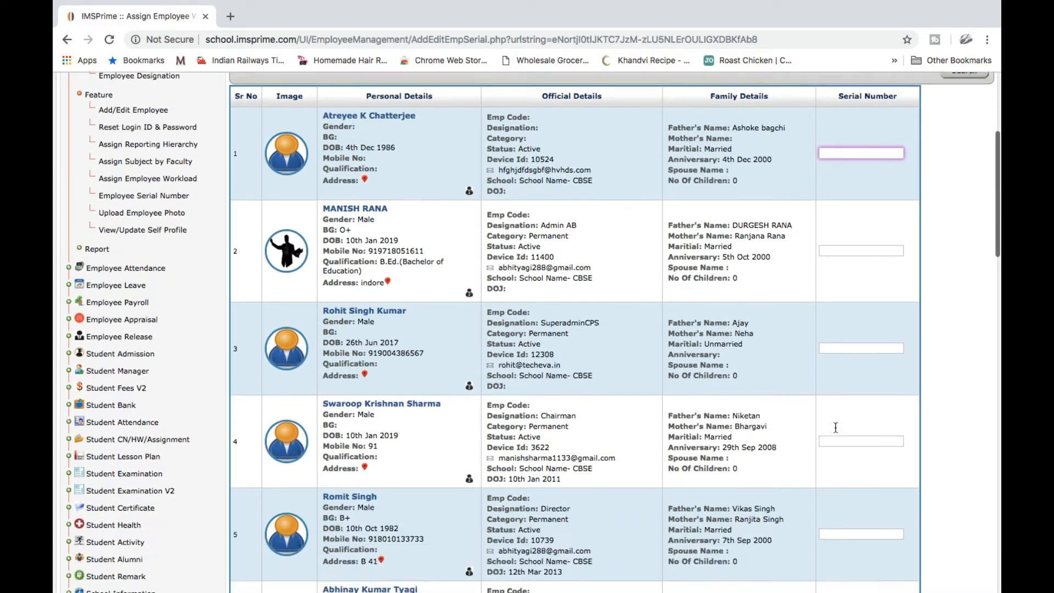
pyautogui.scroll(10, 834, 426)
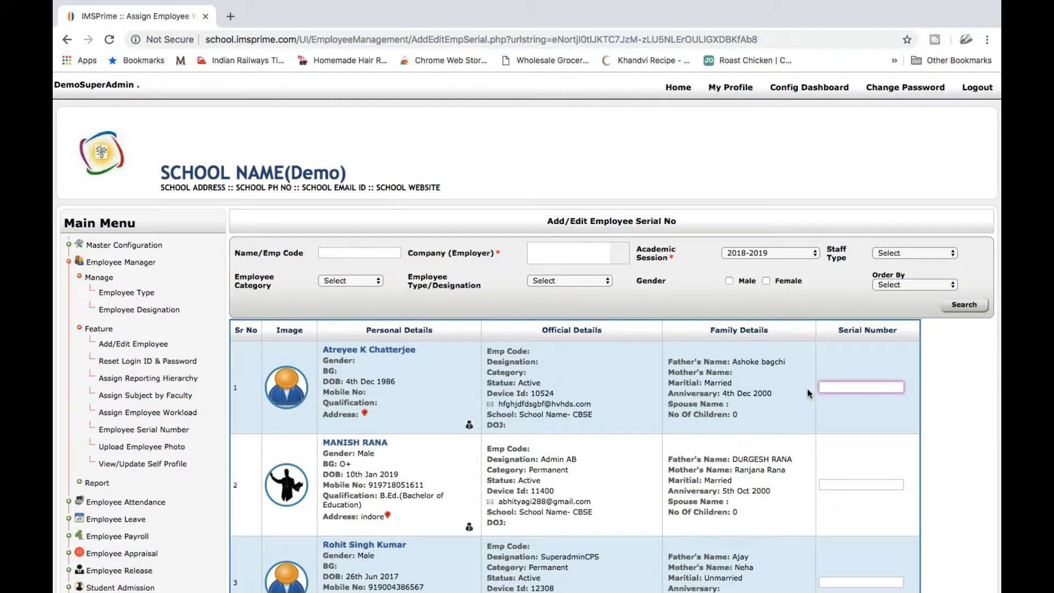
# On Upload Employee Photo, attach a JPG photo to the first employee's row
pyautogui.click(177, 448)
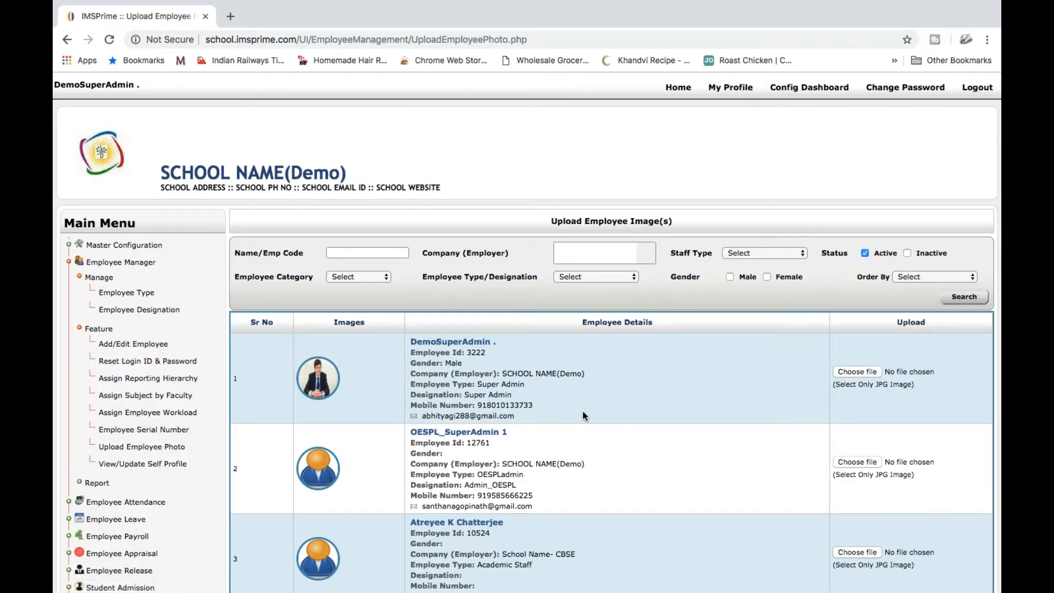
pyautogui.scroll(-1, 583, 415)
pyautogui.scroll(-10, 582, 415)
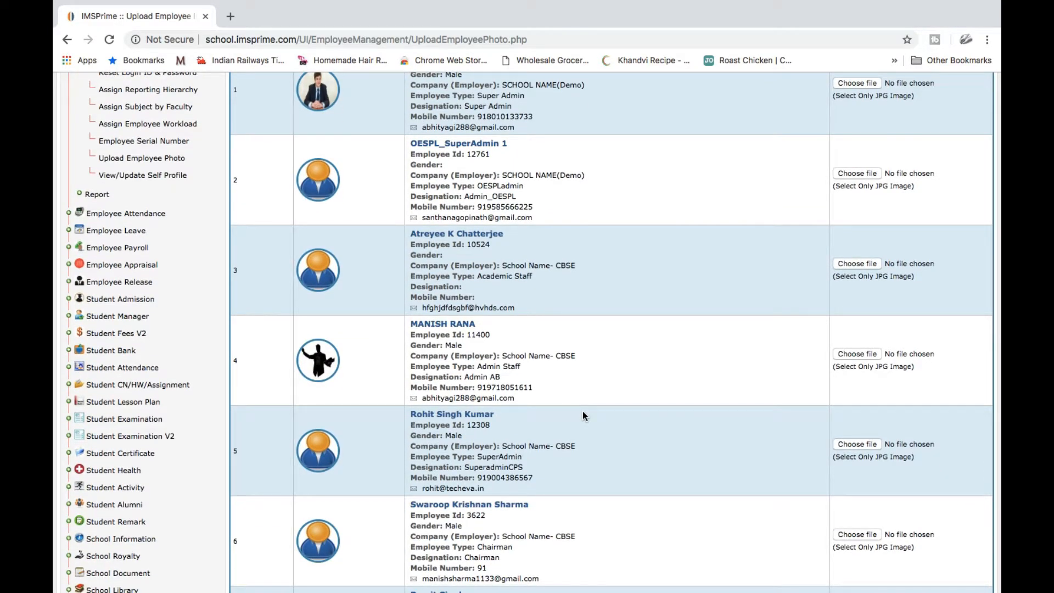
pyautogui.scroll(7, 583, 416)
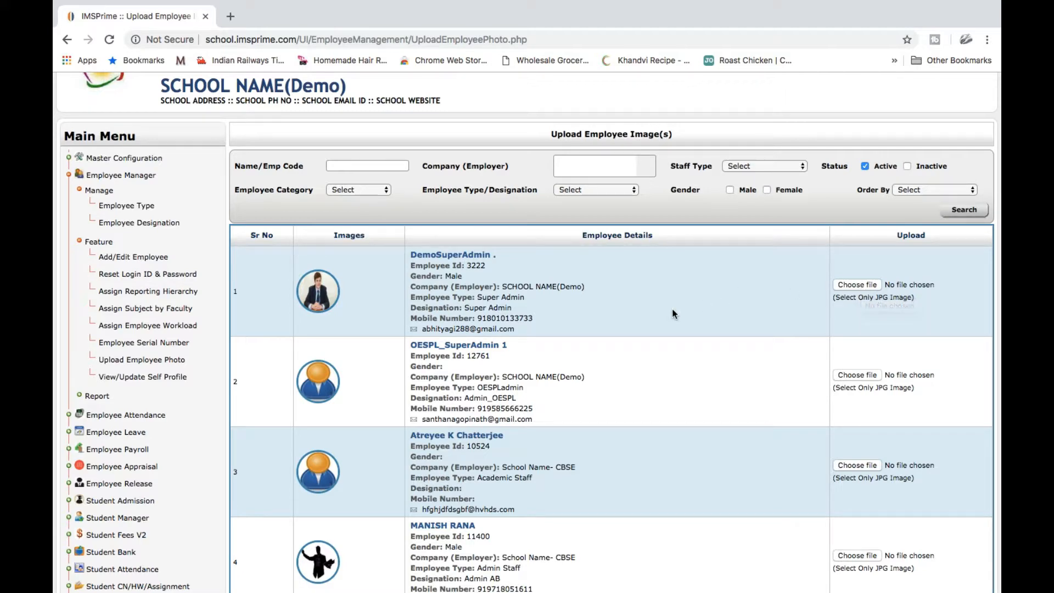
pyautogui.scroll(-1, 671, 309)
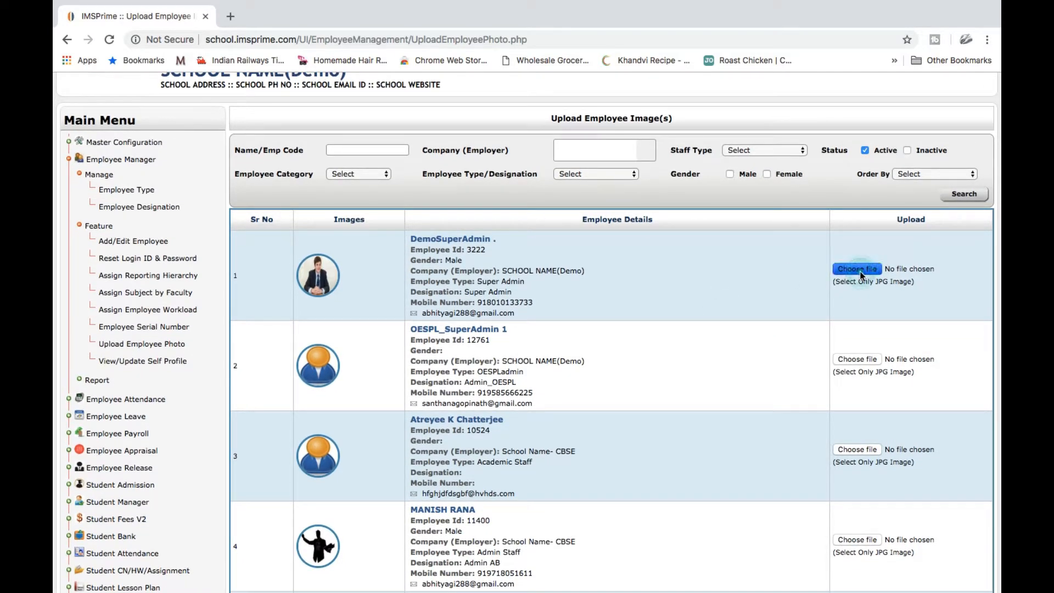
pyautogui.click(857, 269)
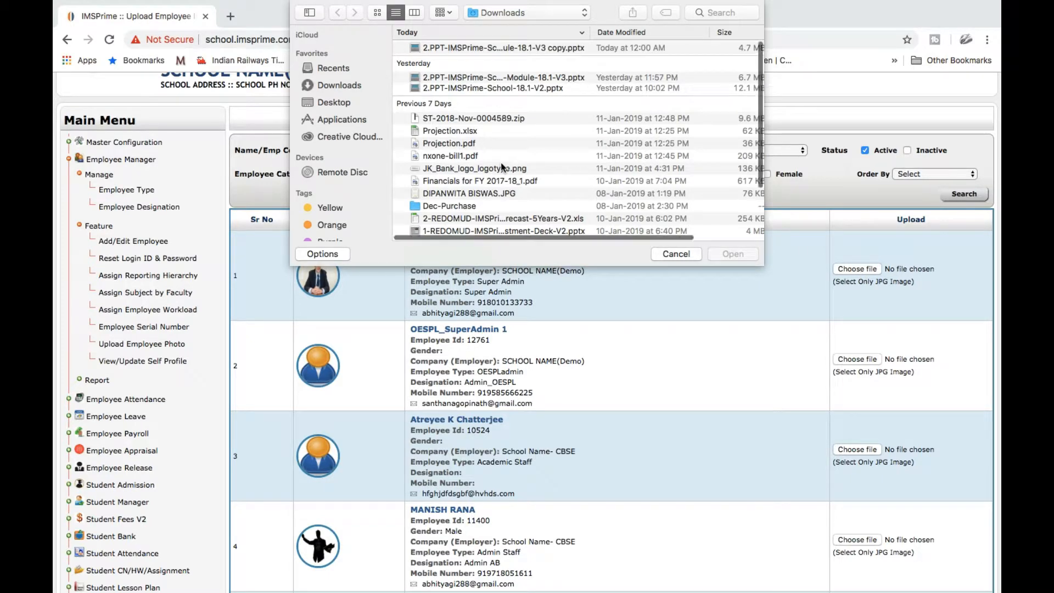
pyautogui.scroll(-5, 500, 162)
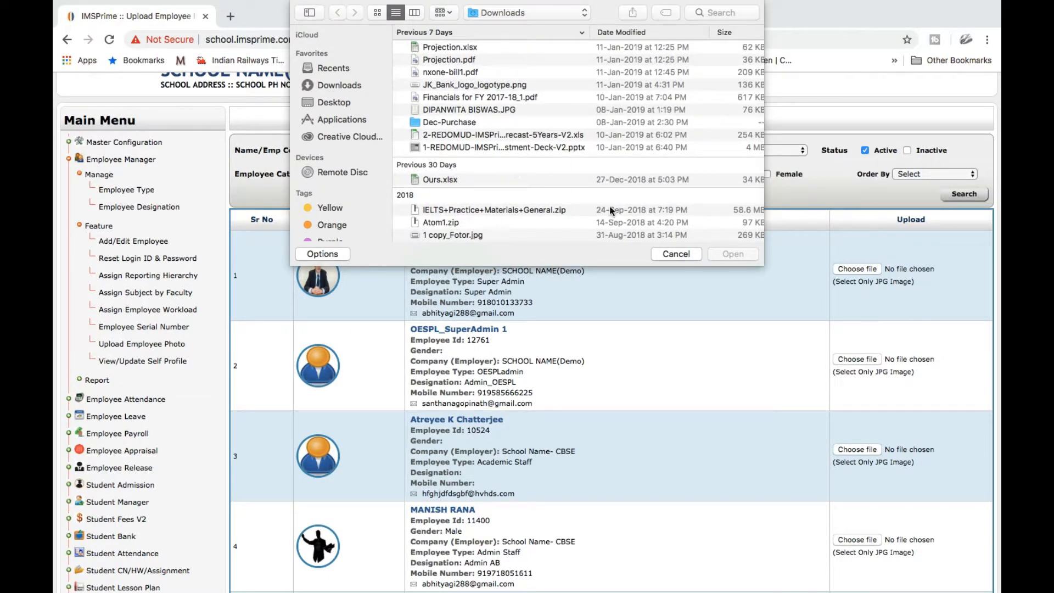
pyautogui.click(516, 109)
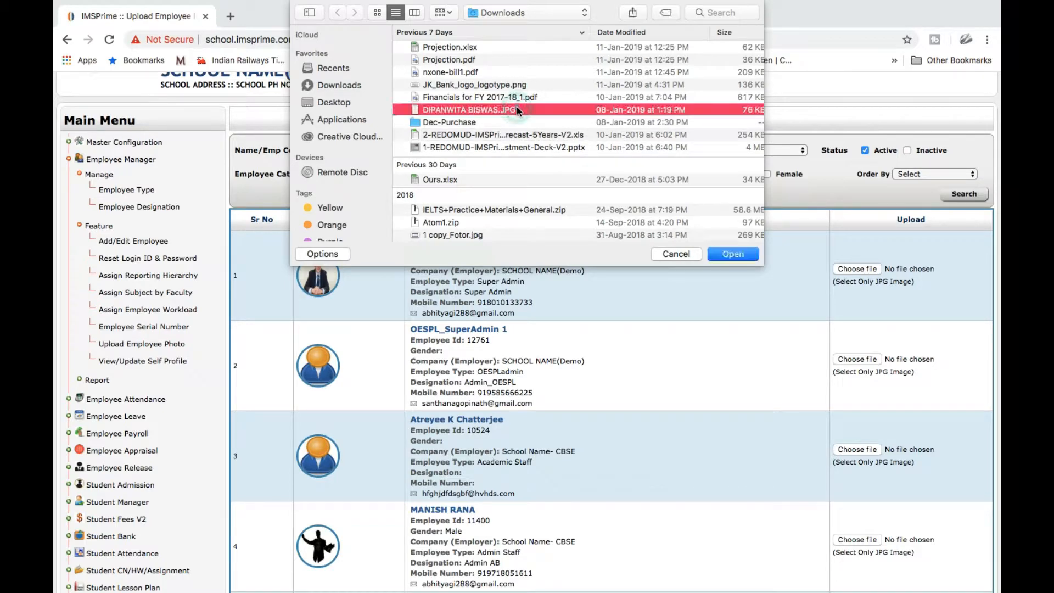
pyautogui.click(719, 256)
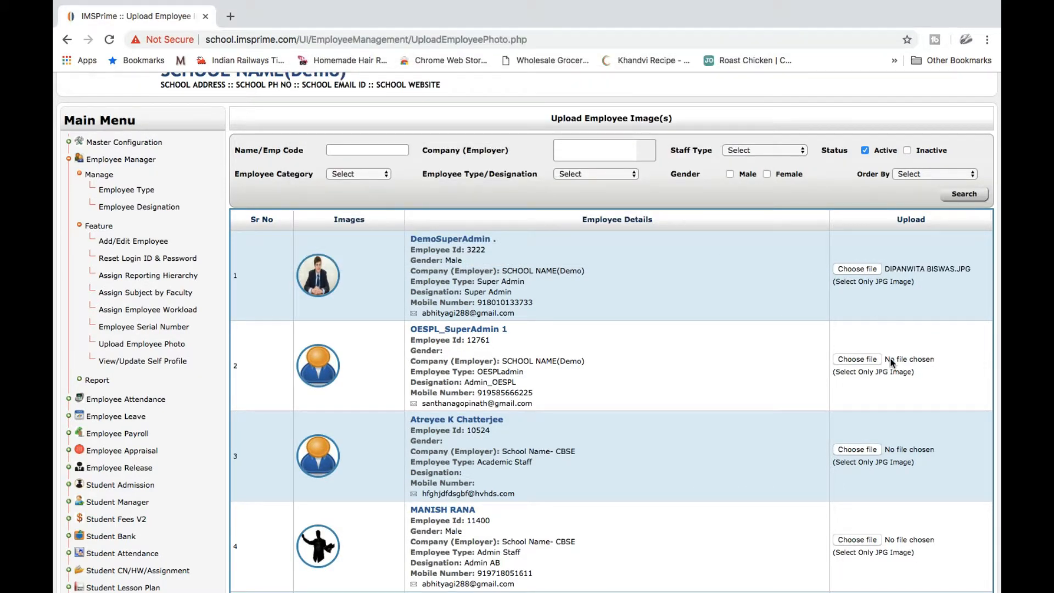
# Upload the attached photo with Update, then bring up the View/Update Self Profile page
pyautogui.scroll(-20, 890, 362)
pyautogui.scroll(-20, 918, 518)
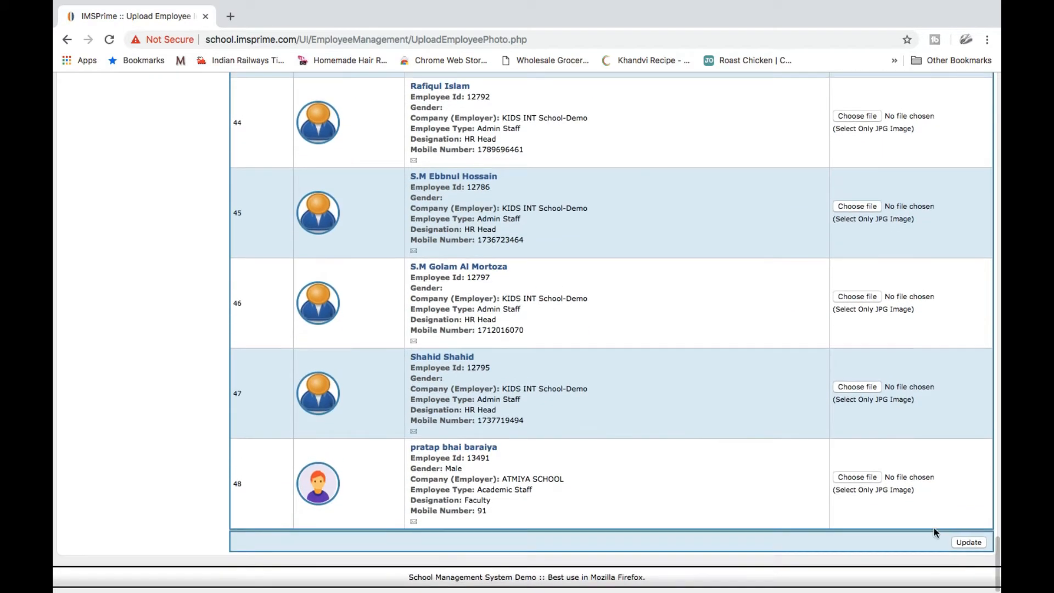
pyautogui.click(968, 542)
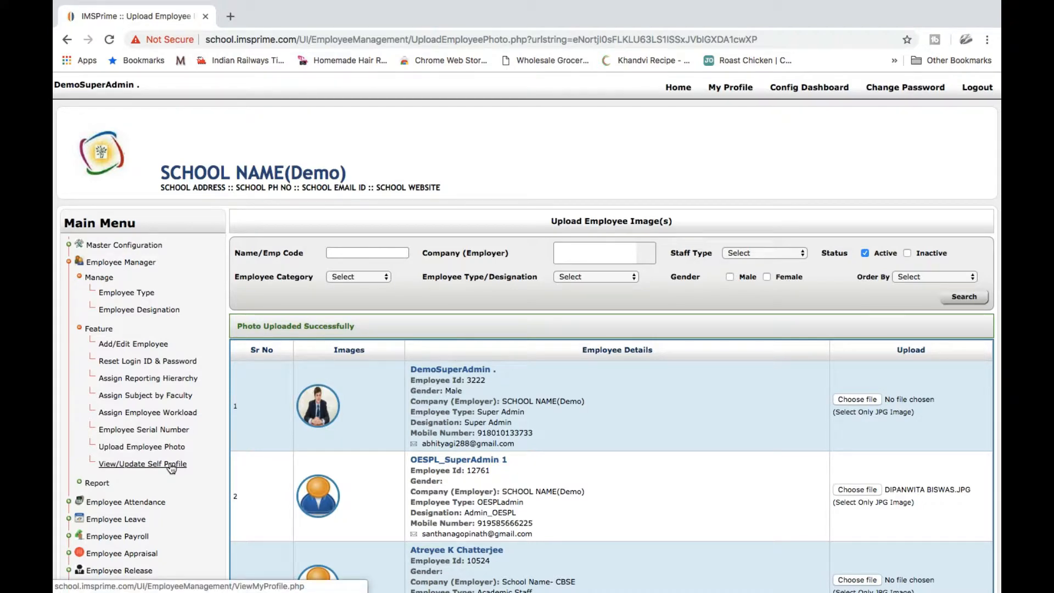
pyautogui.click(172, 465)
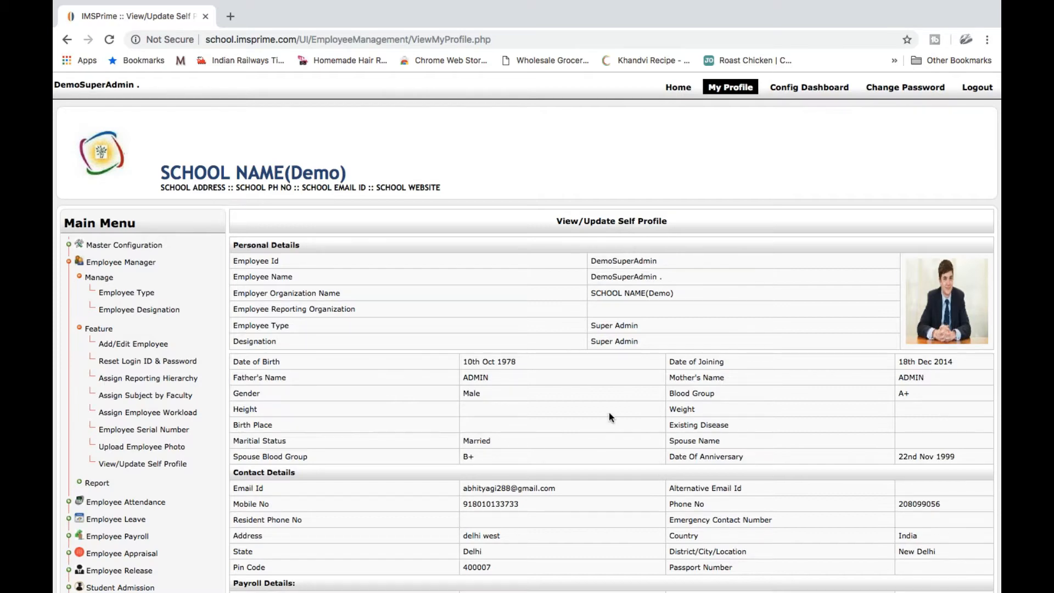
# Put the admin's self profile into edit mode and enter Kolkata as Birth Place
pyautogui.scroll(-7, 610, 416)
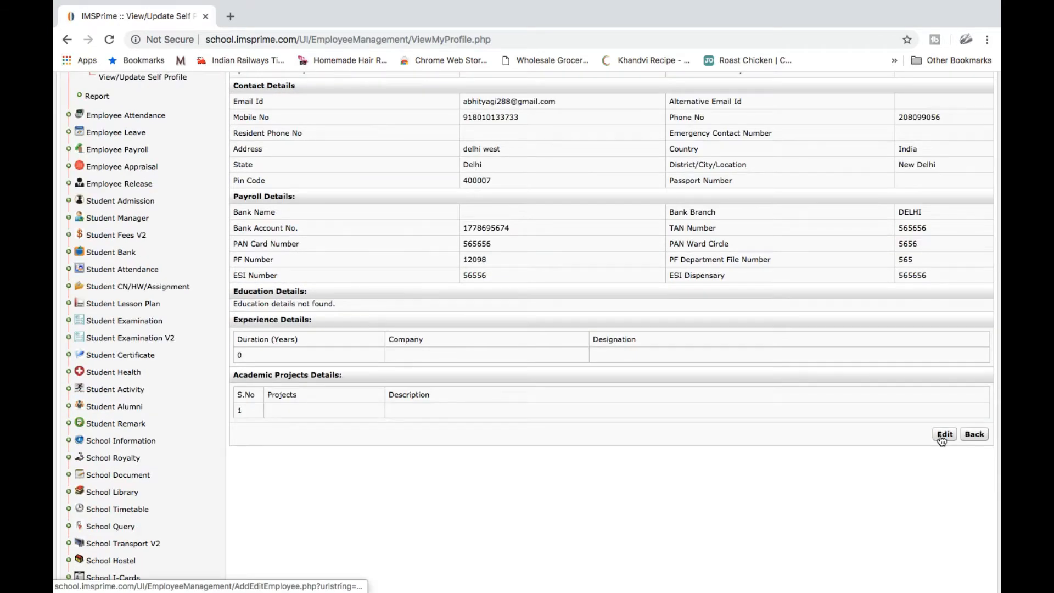
pyautogui.click(944, 434)
pyautogui.scroll(-2, 666, 372)
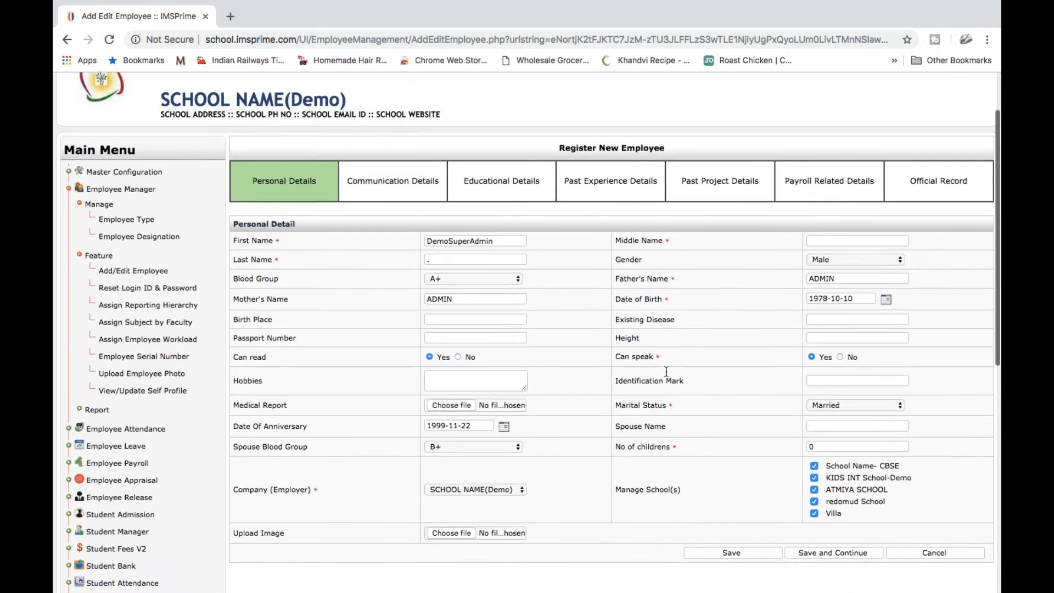
pyautogui.scroll(-2, 666, 372)
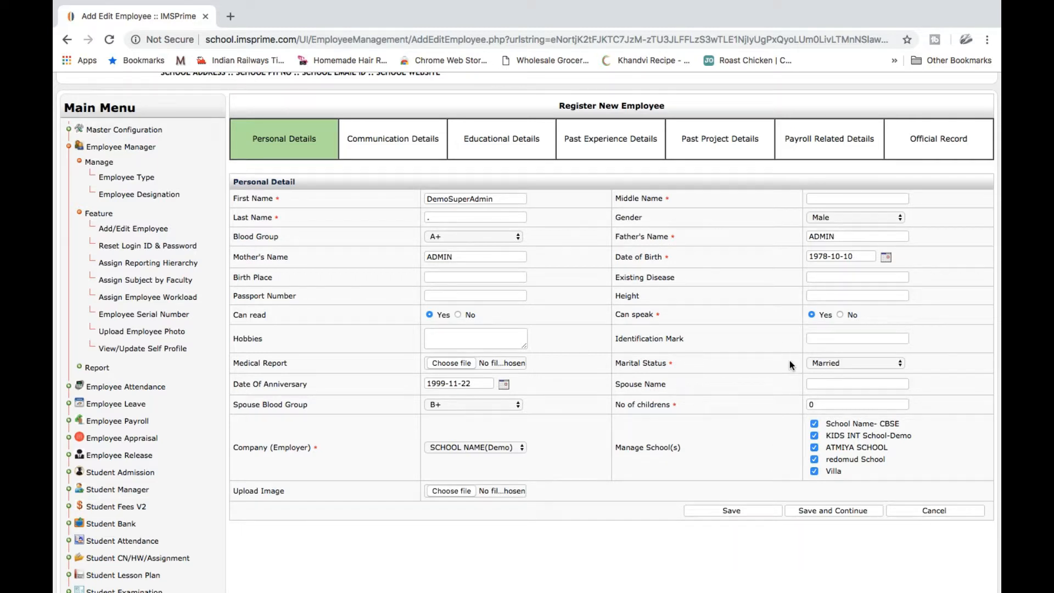
pyautogui.click(506, 278)
pyautogui.write('Kolkata')
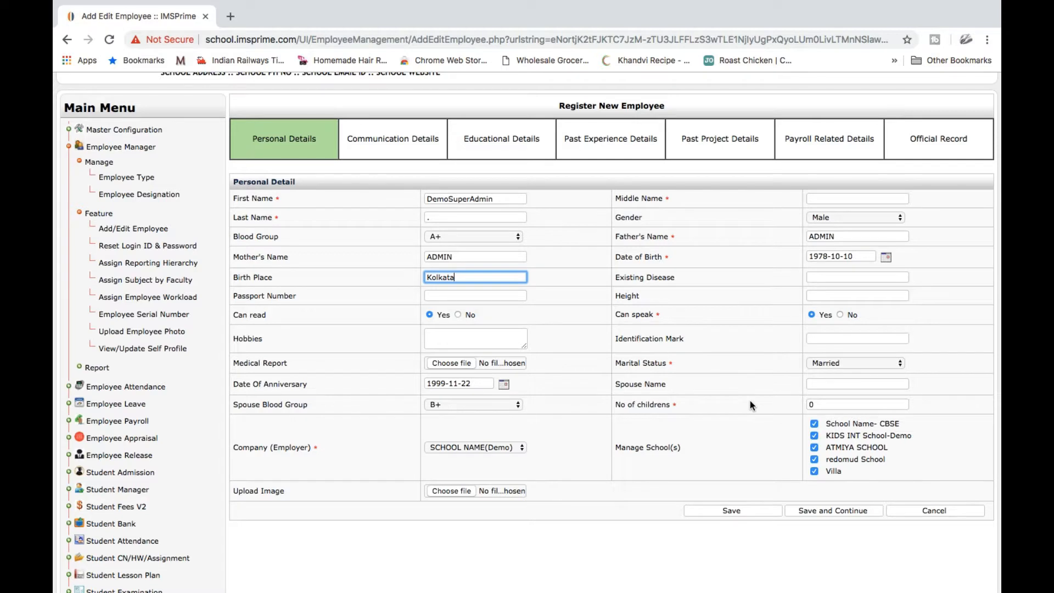
# Fill in the missing required middle name and save the personal details successfully
pyautogui.click(818, 510)
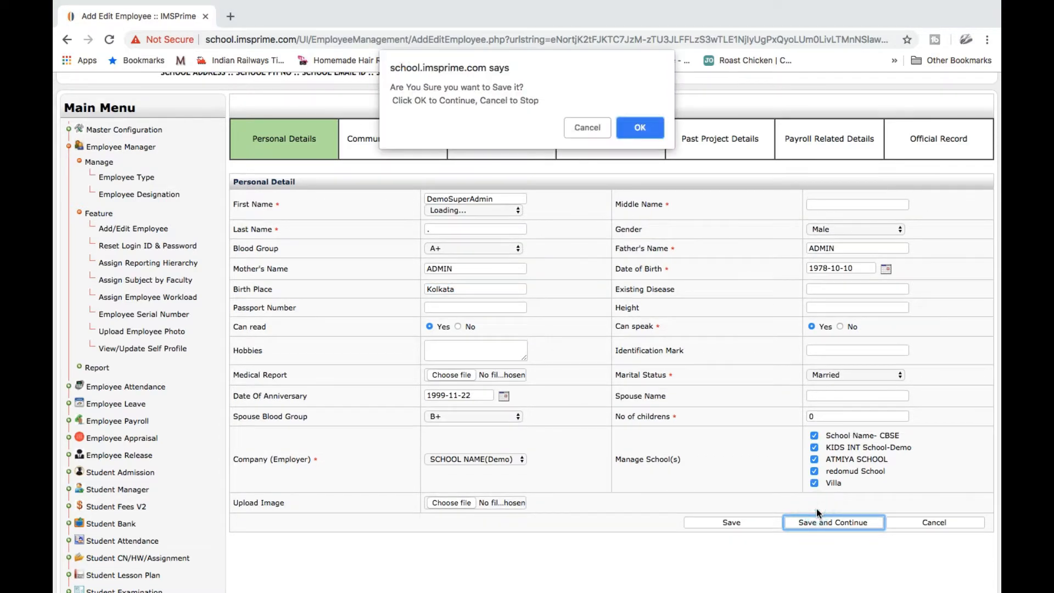
pyautogui.click(632, 130)
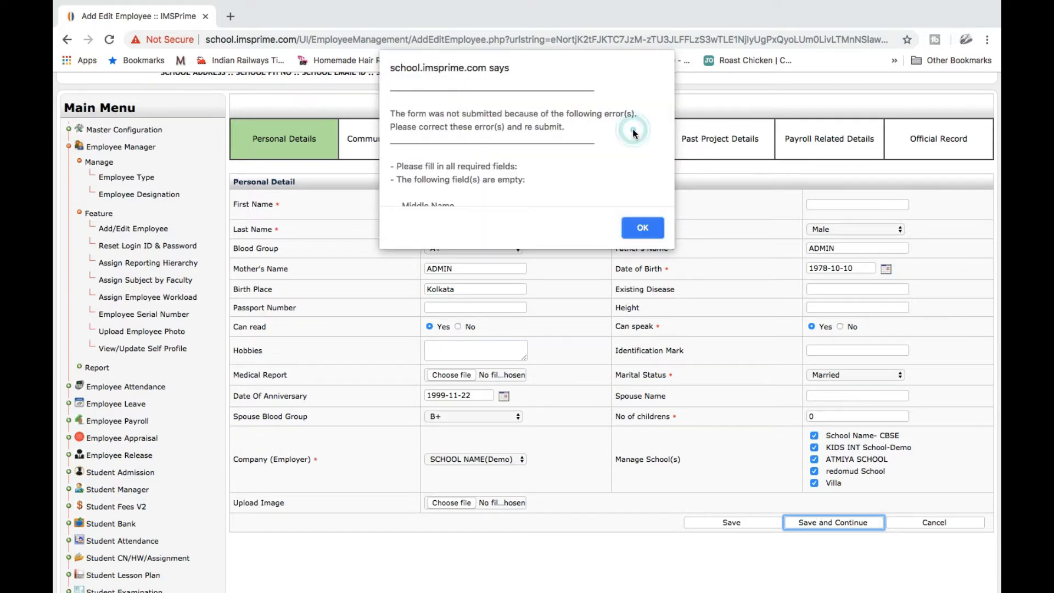
pyautogui.click(643, 235)
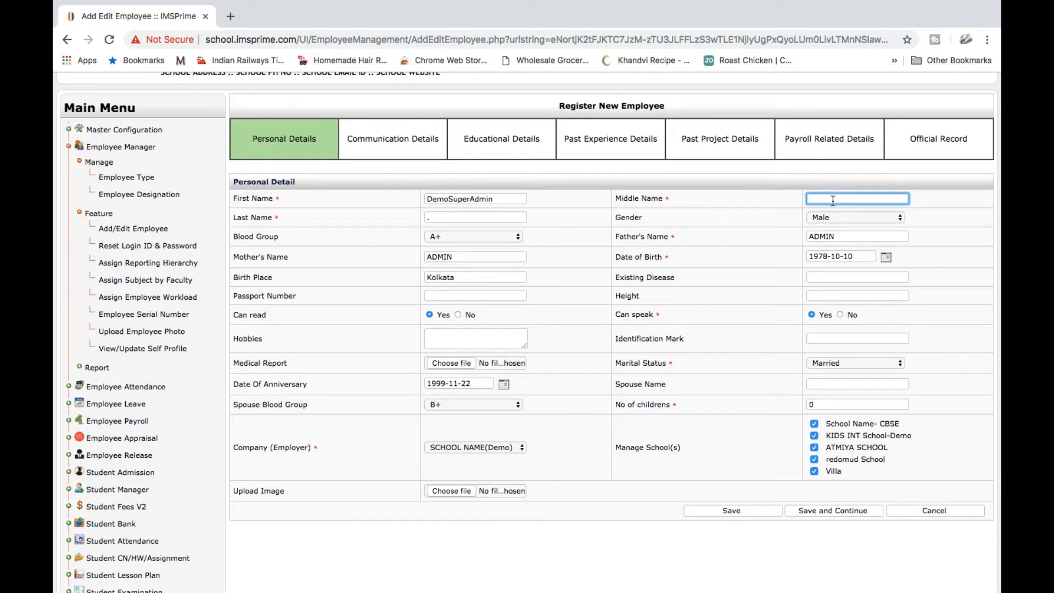
pyautogui.write('K')
pyautogui.click(805, 509)
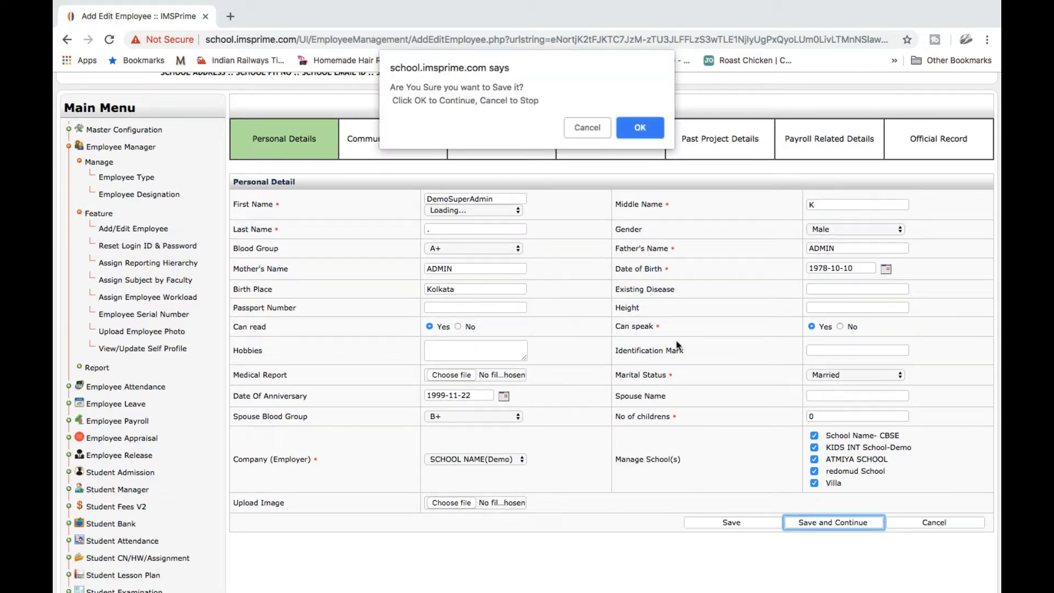
pyautogui.click(631, 130)
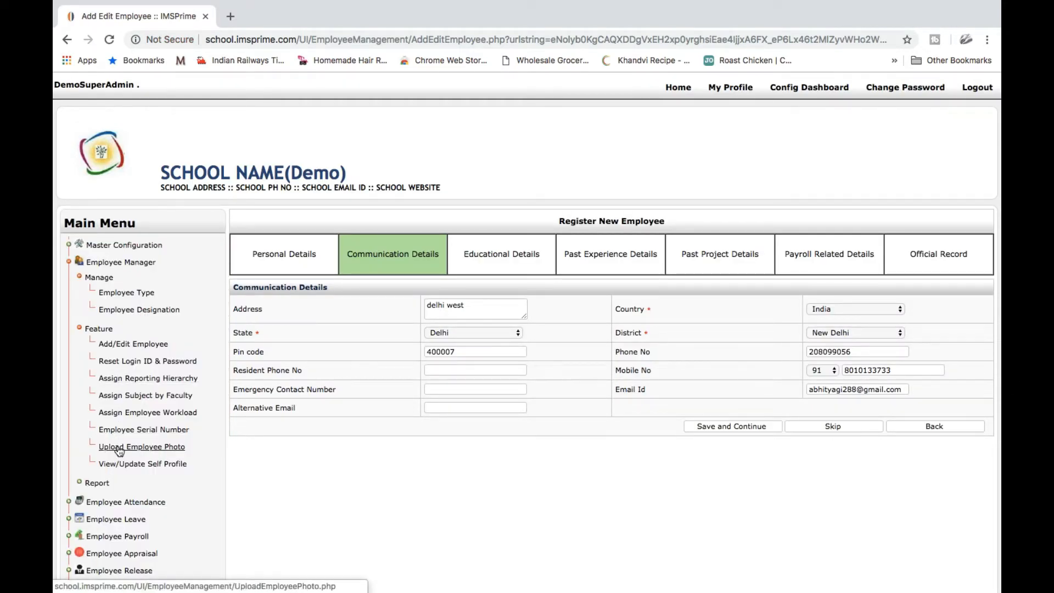
# Open the Employee Details Record report from the employee reports menu
pyautogui.click(102, 483)
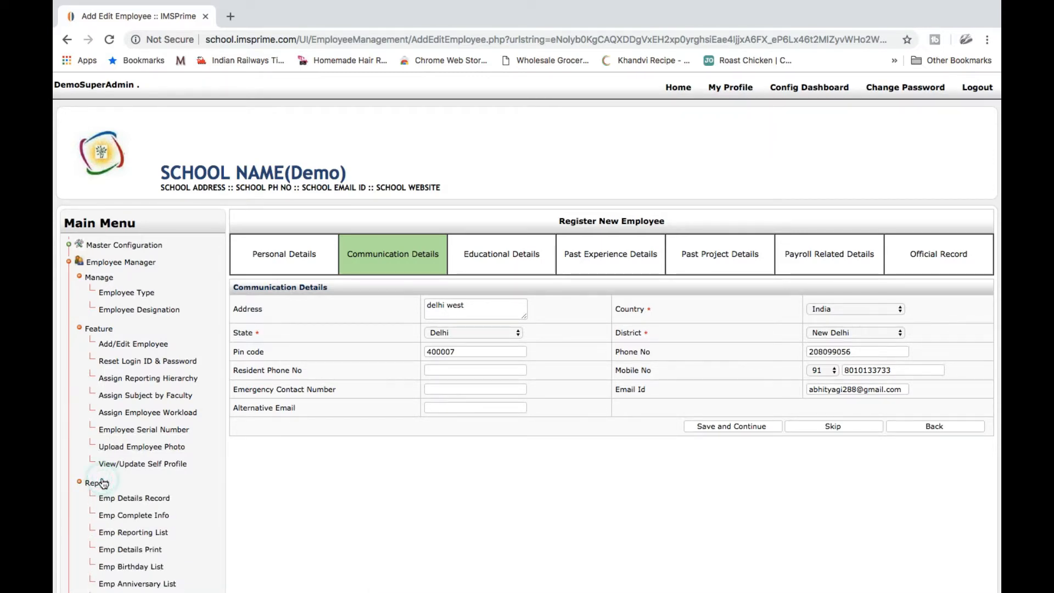
pyautogui.scroll(-6, 111, 420)
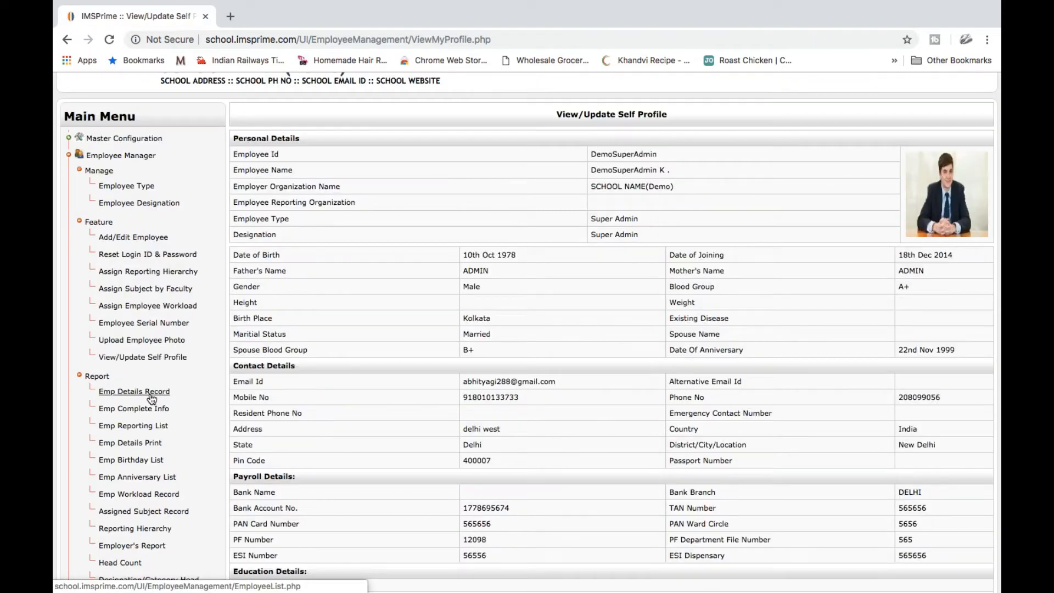
pyautogui.click(150, 392)
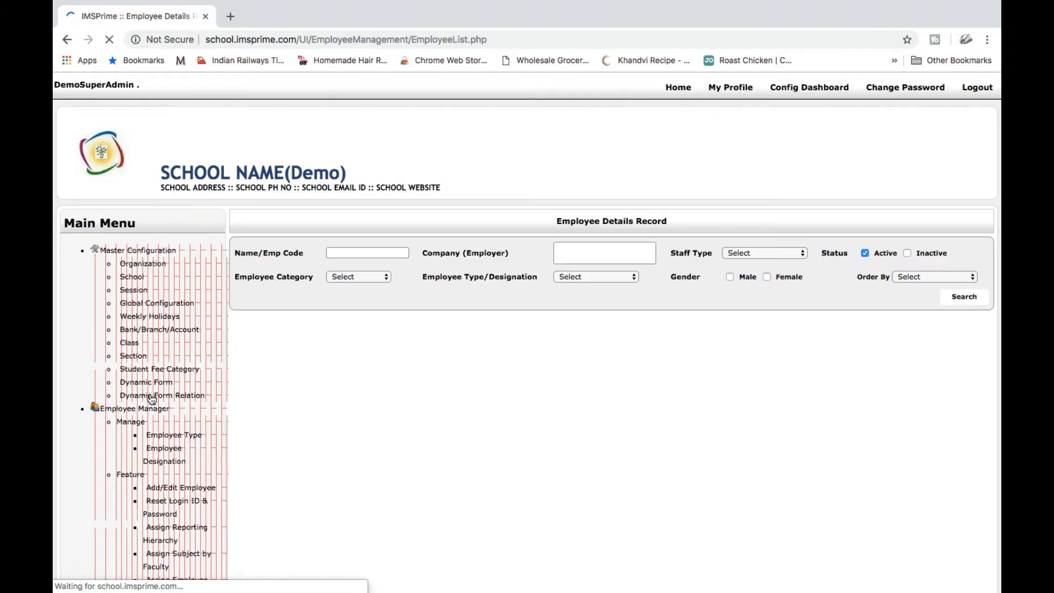
pyautogui.scroll(-6, 465, 434)
pyautogui.scroll(-1, 464, 435)
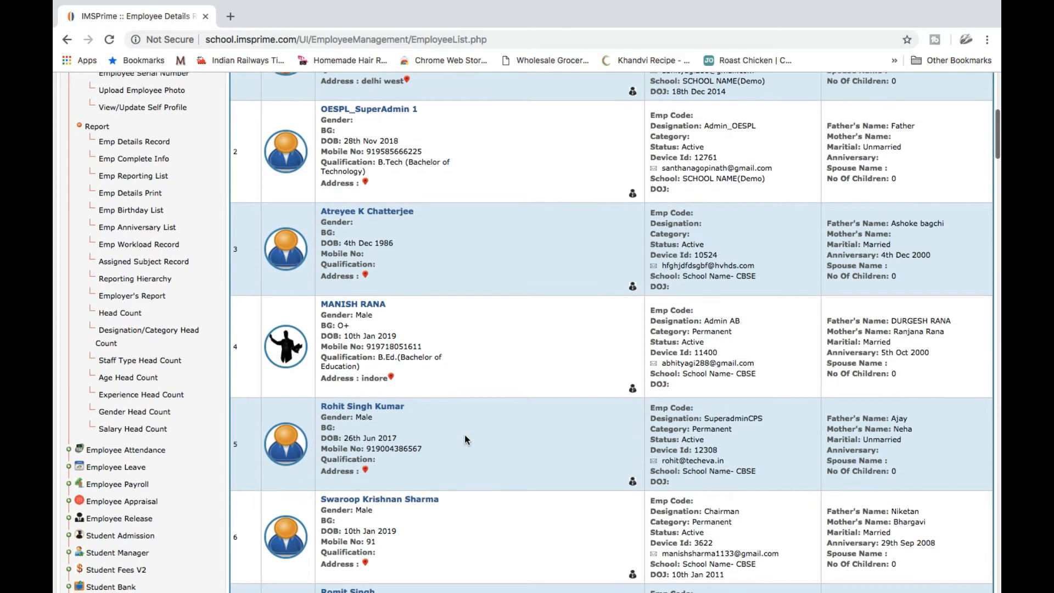
pyautogui.scroll(-3, 464, 434)
pyautogui.scroll(-2, 464, 434)
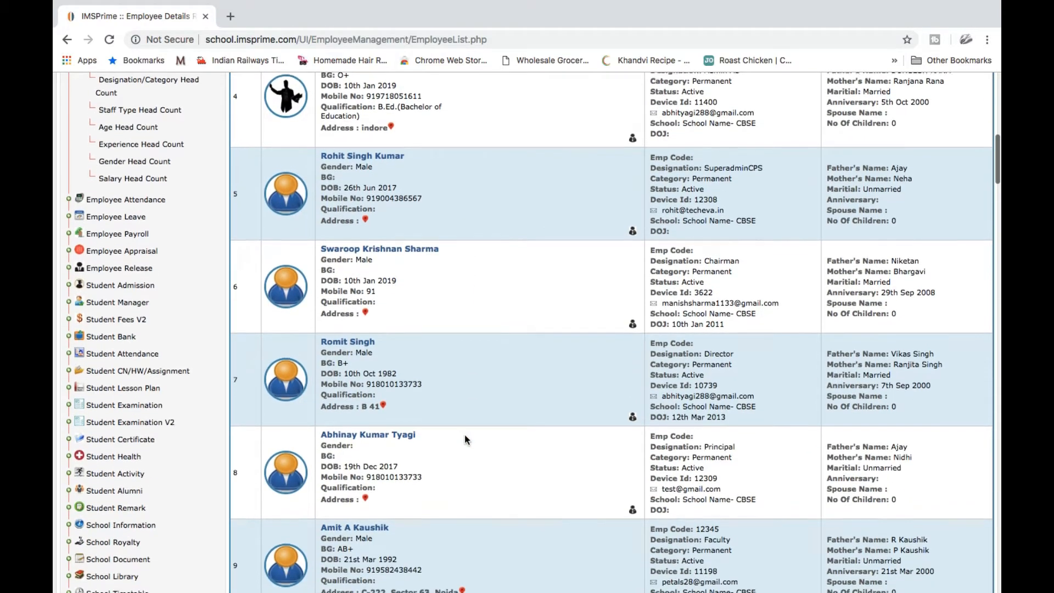
pyautogui.scroll(10, 464, 433)
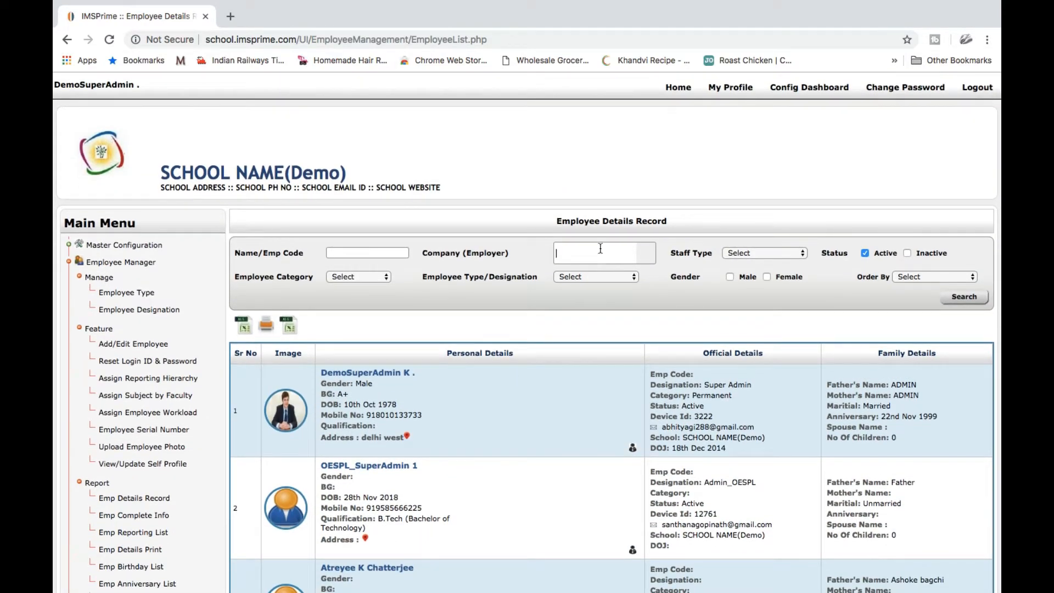
# Filter the report by Company 'School Name- CBSE' and review the resulting employee list
pyautogui.click(600, 249)
pyautogui.write('cbse')
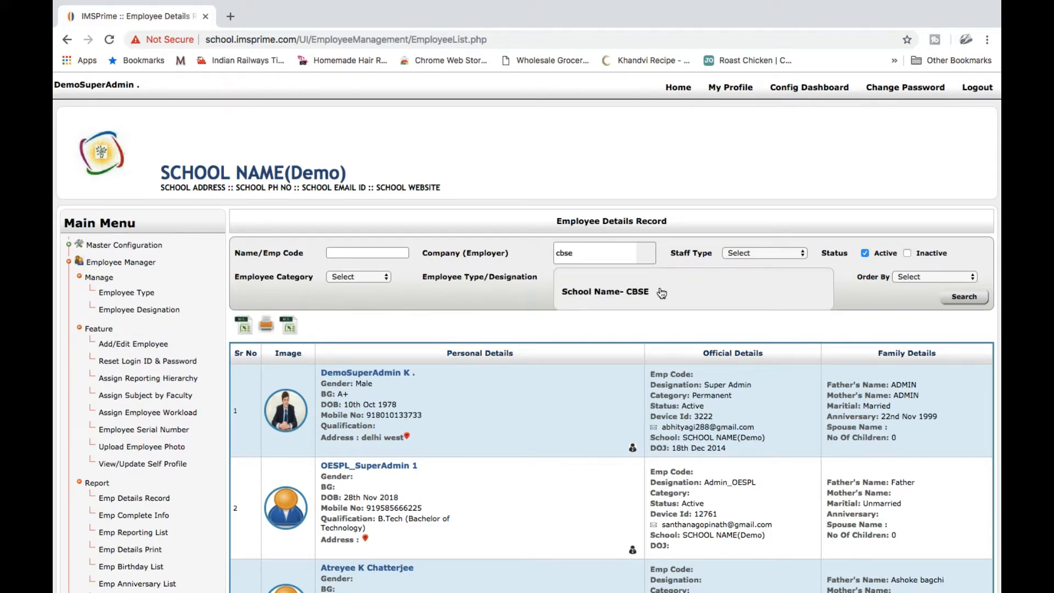
pyautogui.click(657, 291)
pyautogui.click(964, 297)
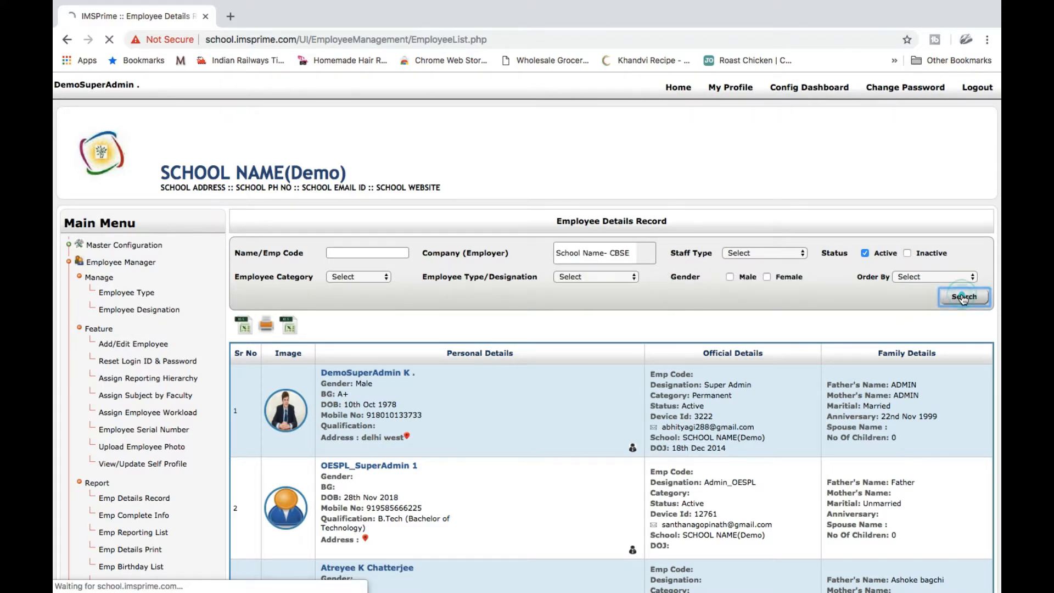
pyautogui.scroll(-1, 669, 395)
pyautogui.scroll(-10, 669, 395)
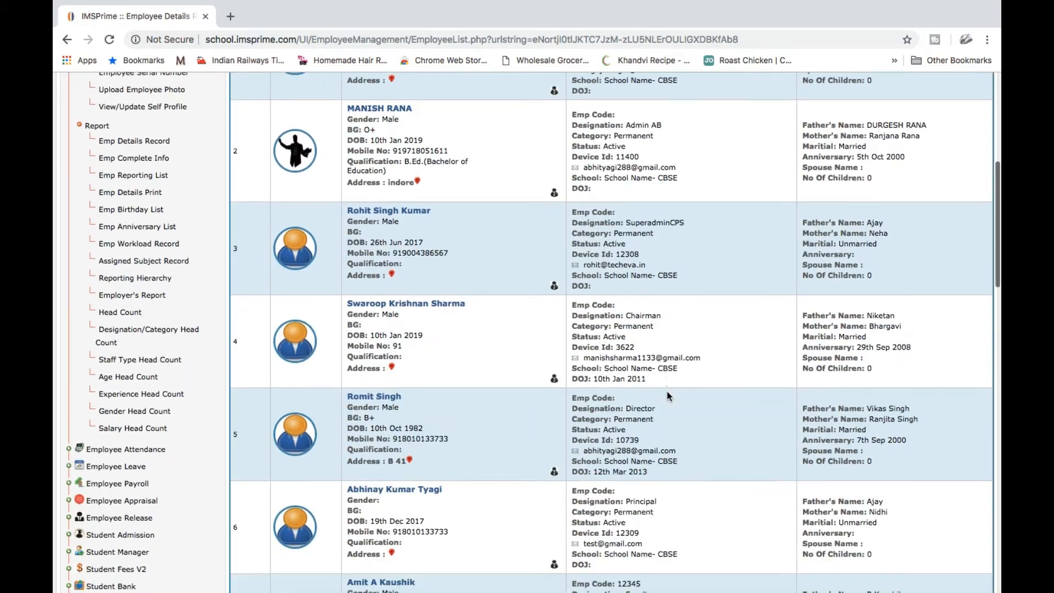
pyautogui.scroll(-3, 669, 395)
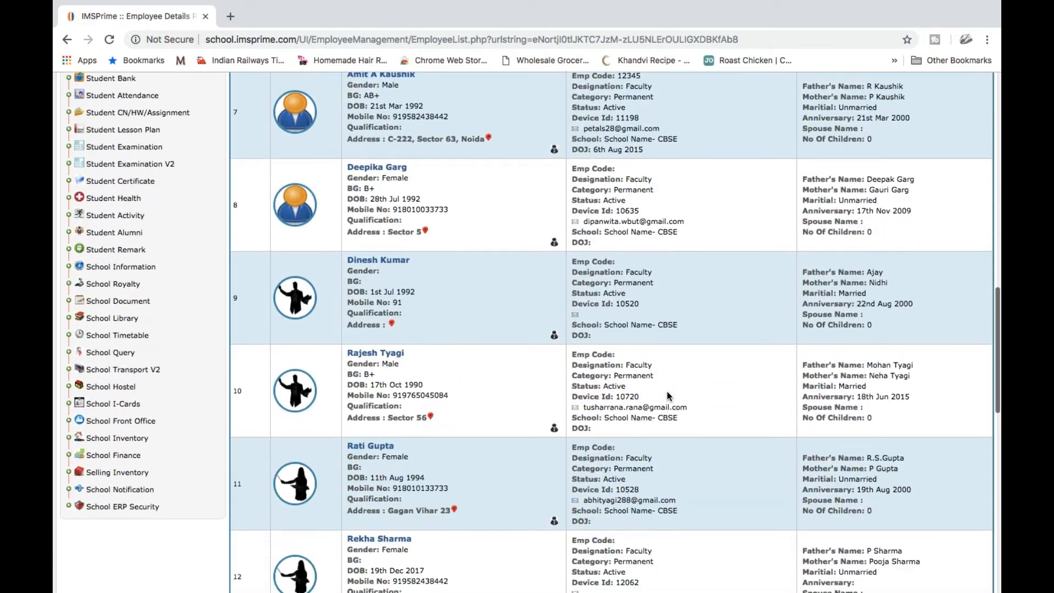
pyautogui.scroll(10, 667, 391)
# Load the Assigned Subject Record for School Name- CBSE, 2018-2019, all classes, and review it
pyautogui.click(158, 342)
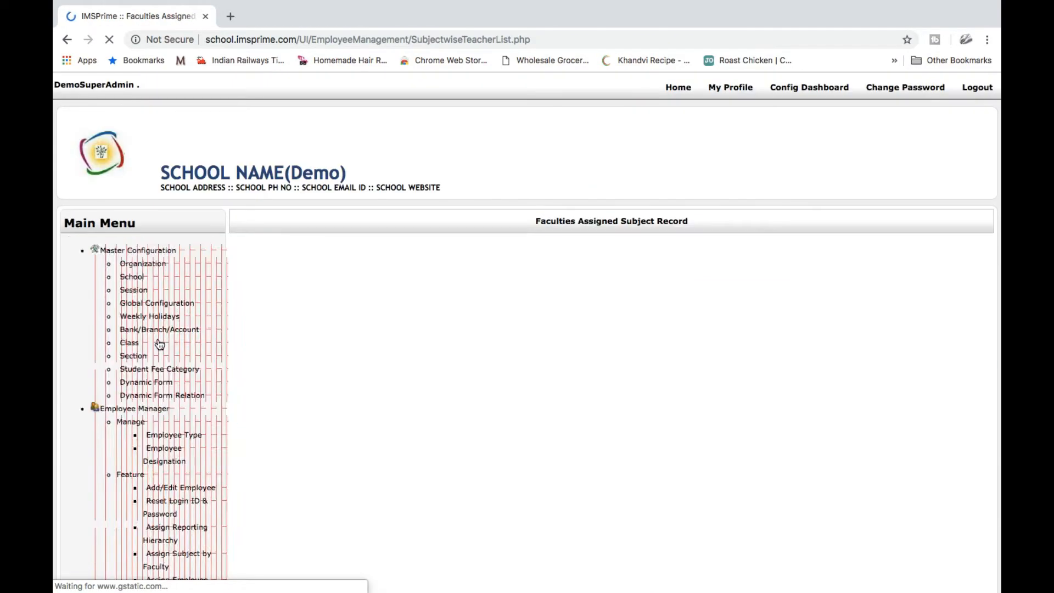
pyautogui.click(298, 266)
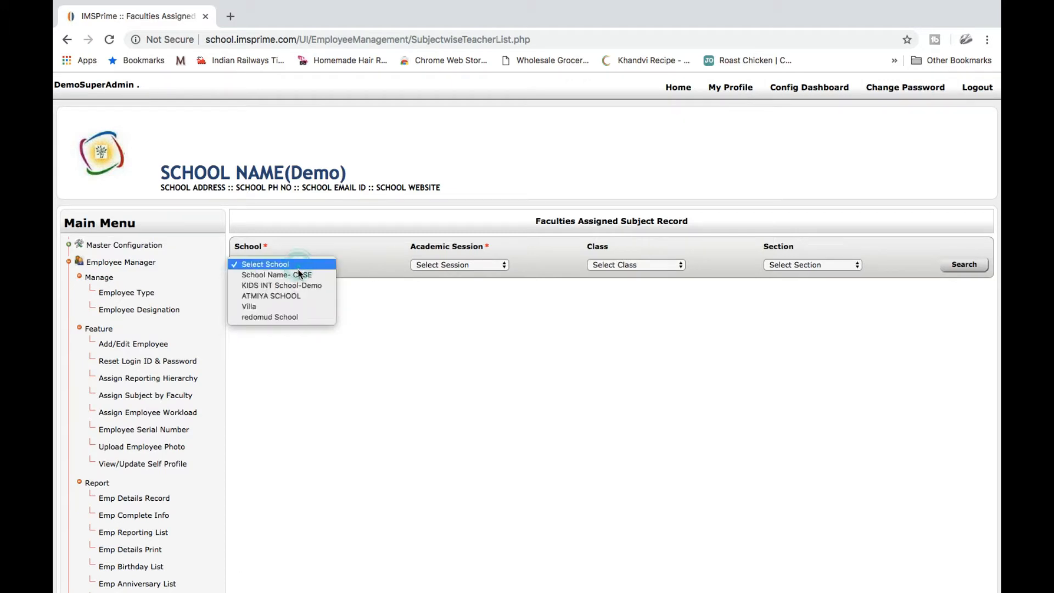
pyautogui.click(299, 273)
pyautogui.click(963, 265)
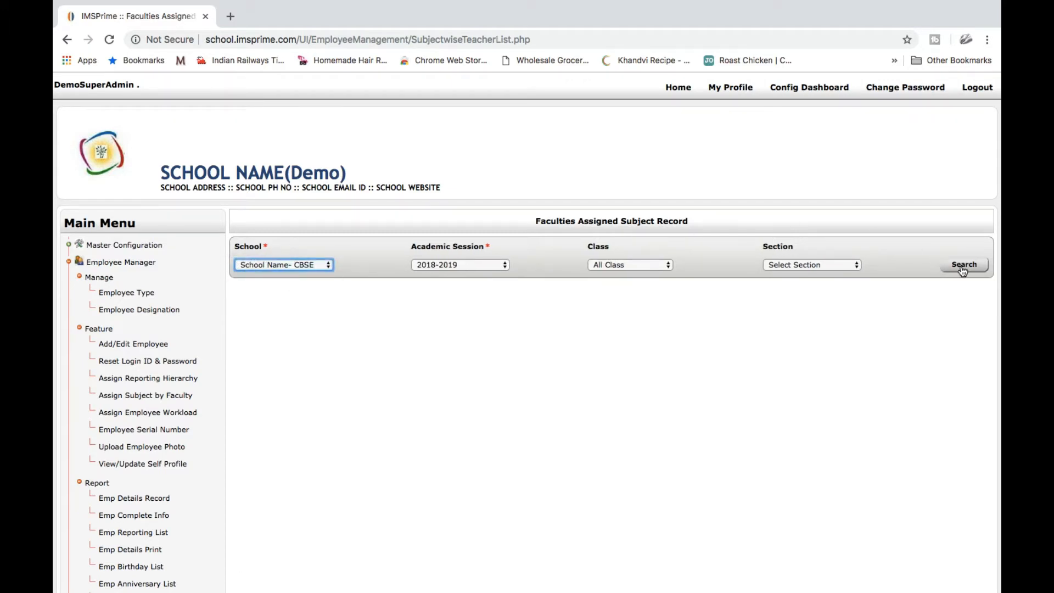
pyautogui.scroll(-4, 732, 419)
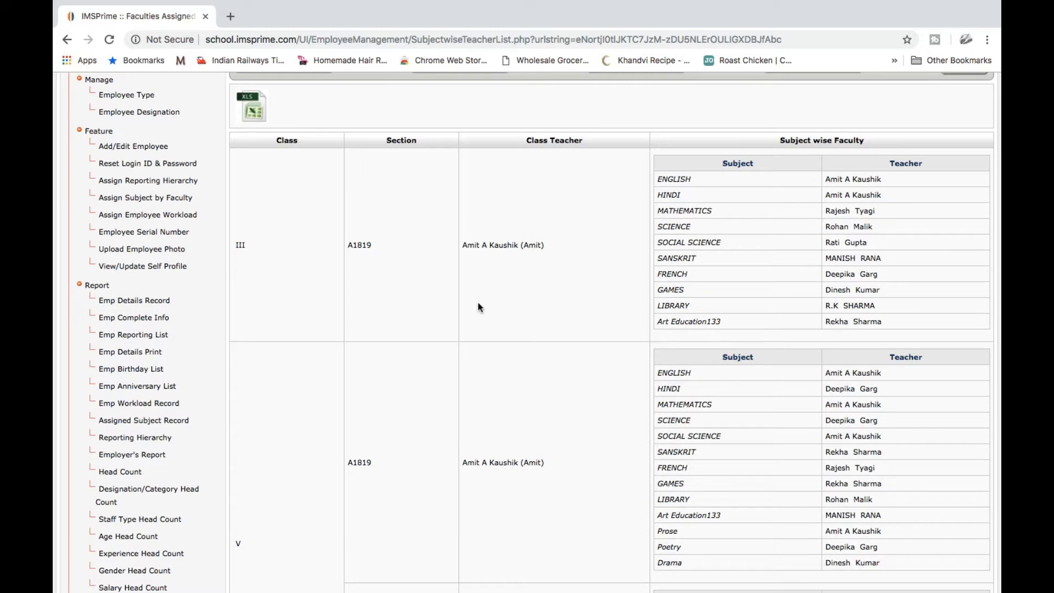
pyautogui.scroll(-5, 479, 306)
pyautogui.scroll(-4, 477, 306)
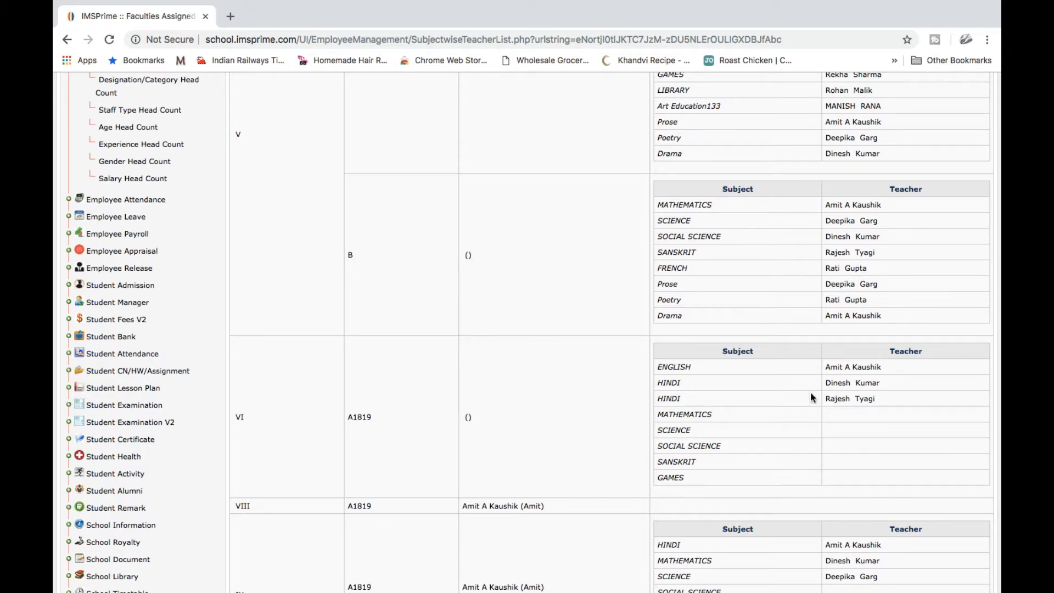
pyautogui.scroll(7, 463, 357)
# Review the Designation/Category Wise Head Count report showing 17 permanent School Name- CBSE staff
pyautogui.click(168, 381)
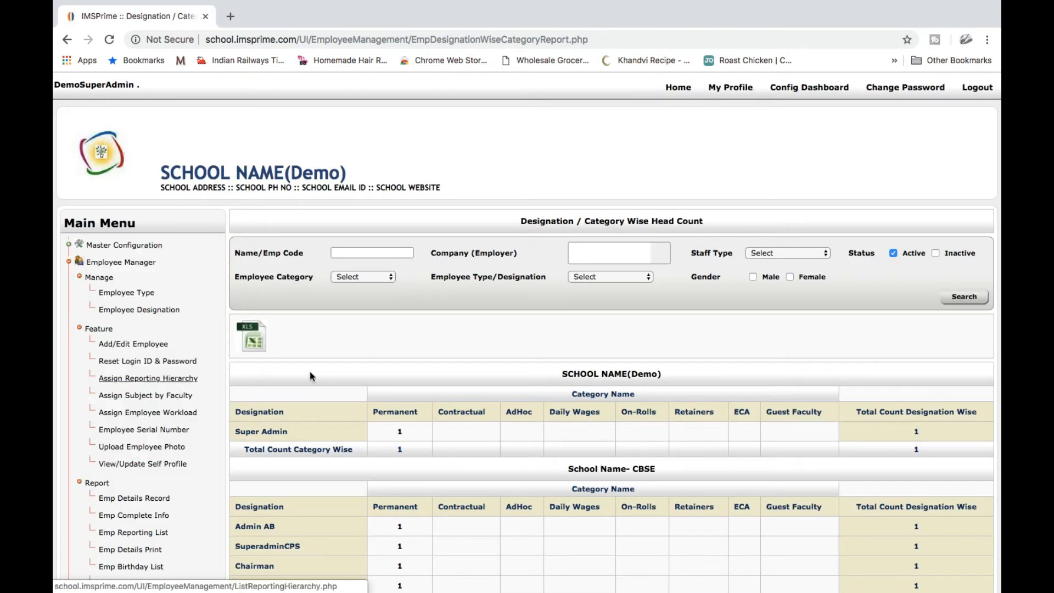
pyautogui.scroll(-4, 482, 437)
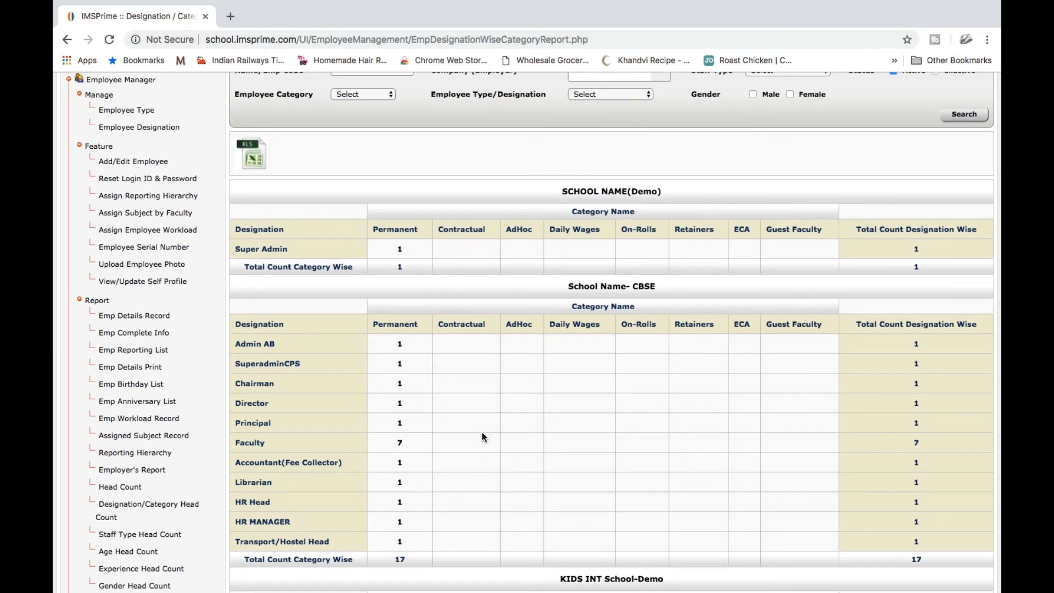
pyautogui.scroll(-1, 482, 436)
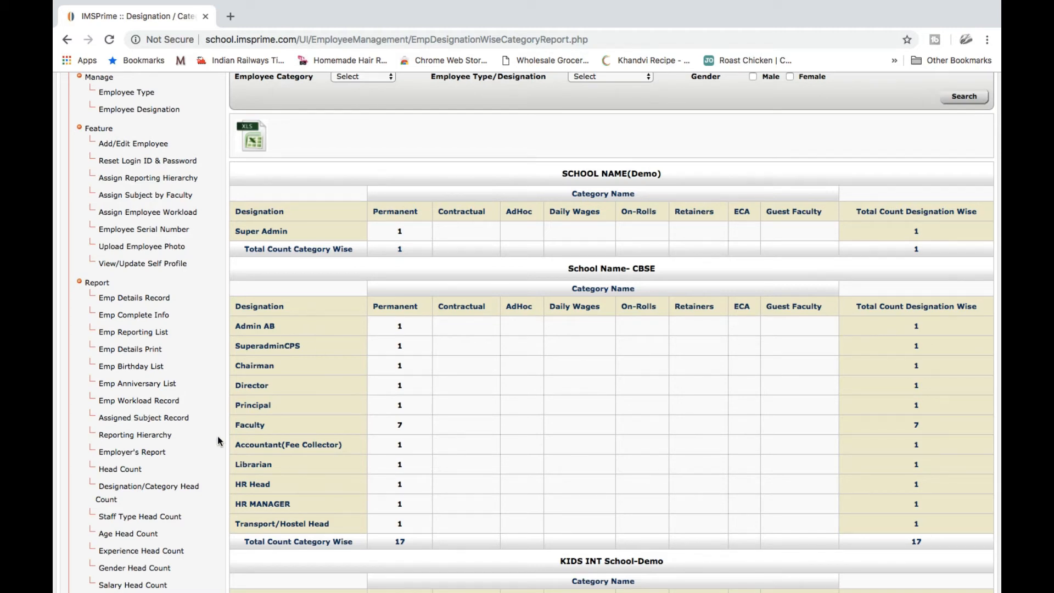
pyautogui.scroll(-3, 217, 436)
pyautogui.click(155, 508)
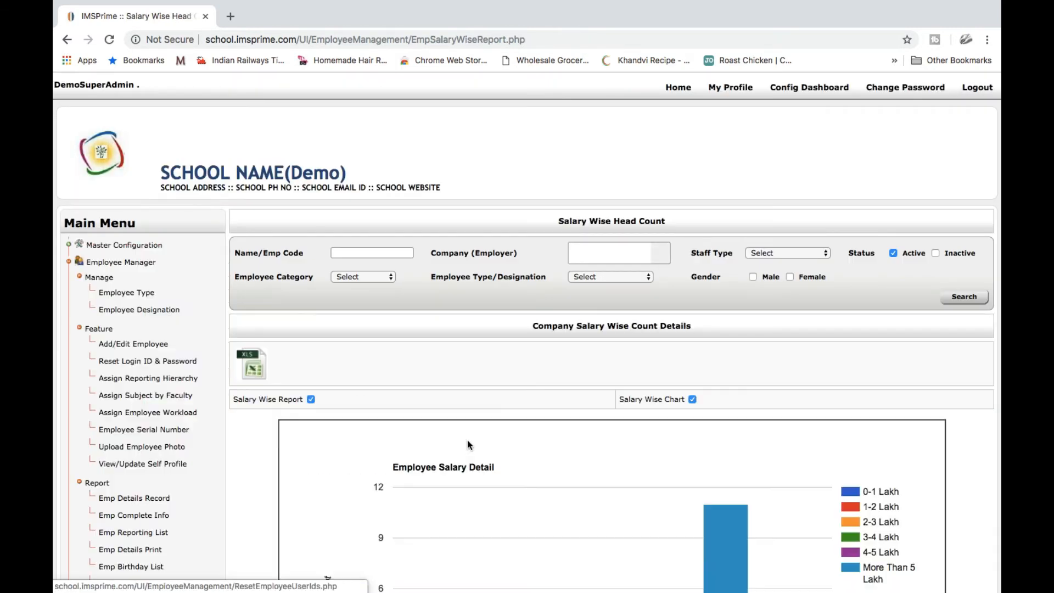
# Inspect the salary bar and pie charts showing 11 of 14 CBSE employees above 5 lakh
pyautogui.scroll(-4, 467, 440)
pyautogui.scroll(-5, 466, 440)
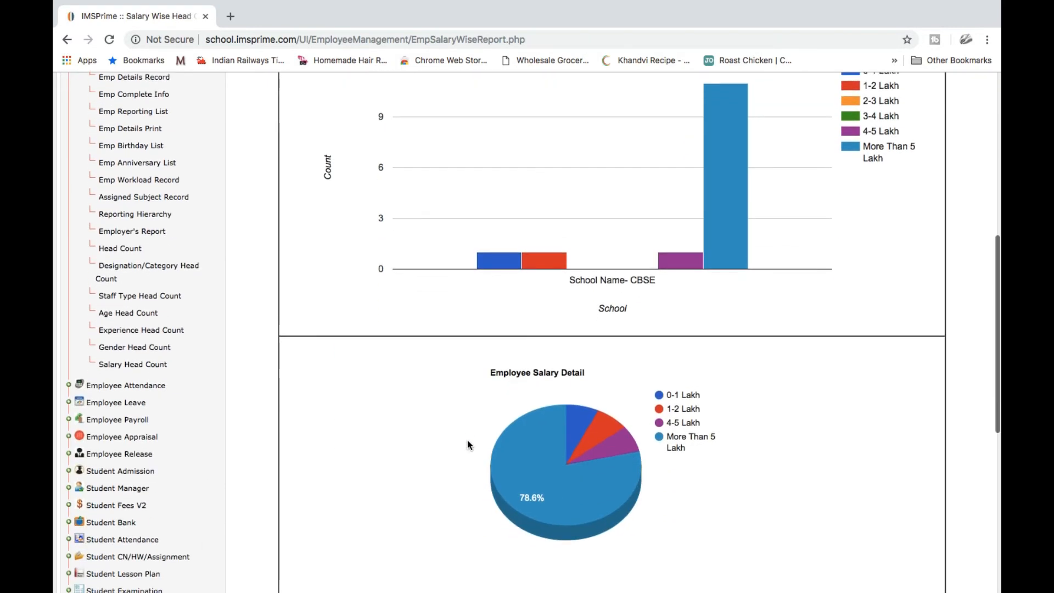
pyautogui.scroll(1, 630, 283)
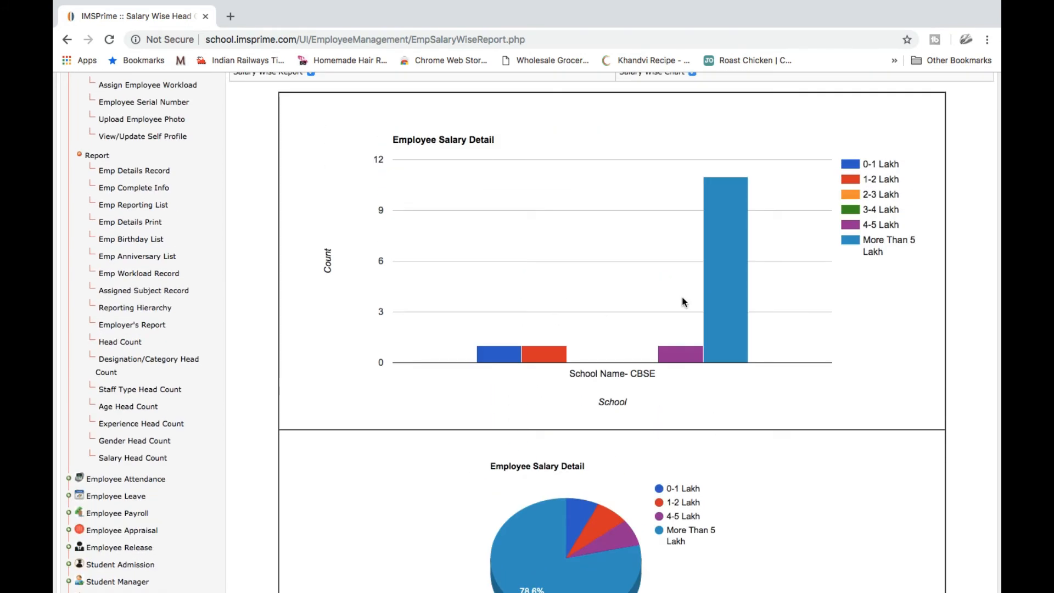
pyautogui.scroll(-3, 683, 299)
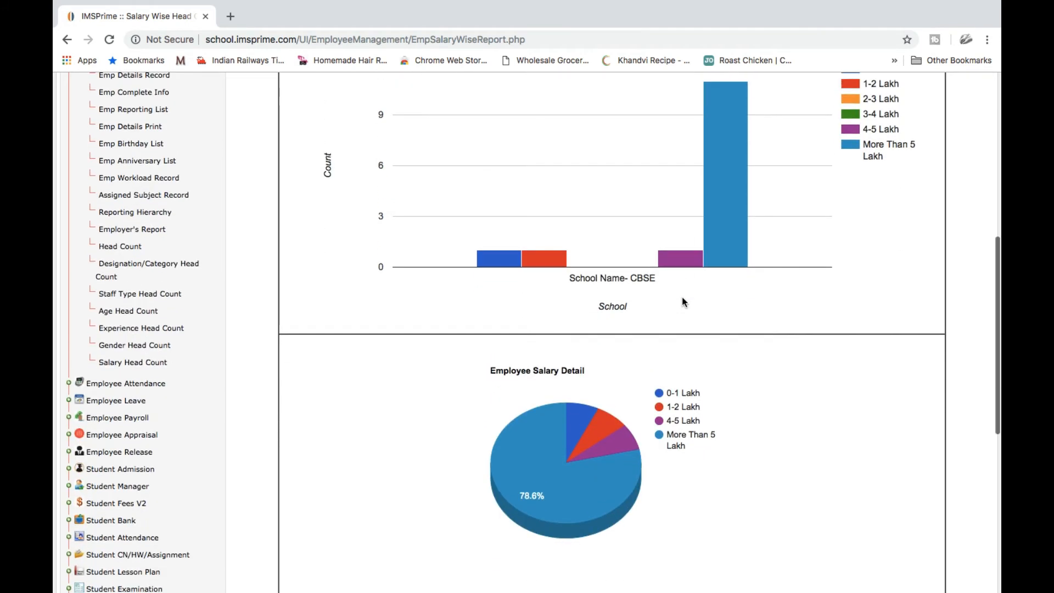
pyautogui.scroll(2, 682, 299)
pyautogui.scroll(-3, 682, 301)
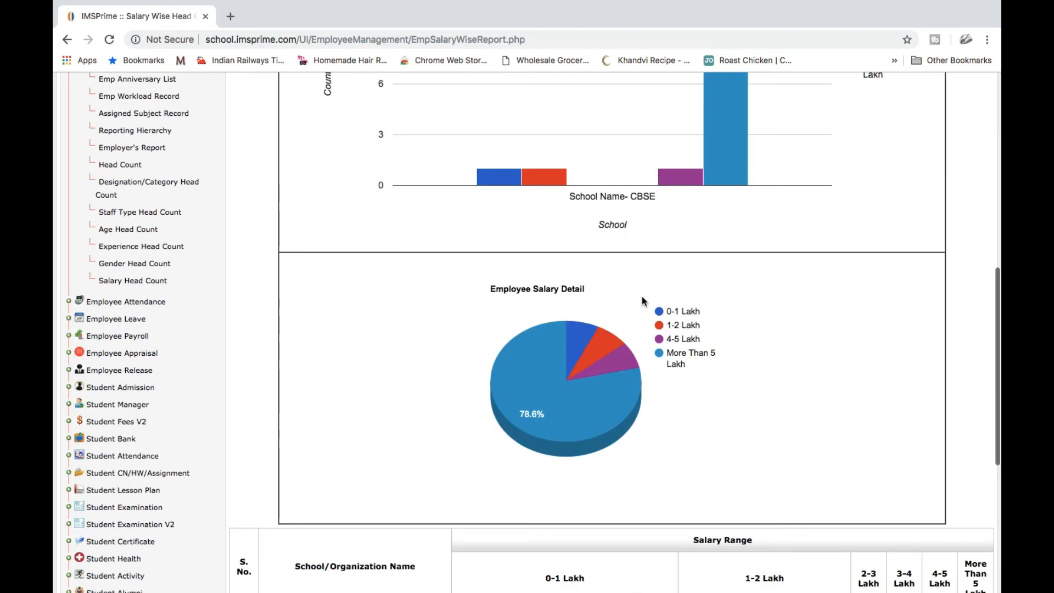
pyautogui.moveTo(589, 330)
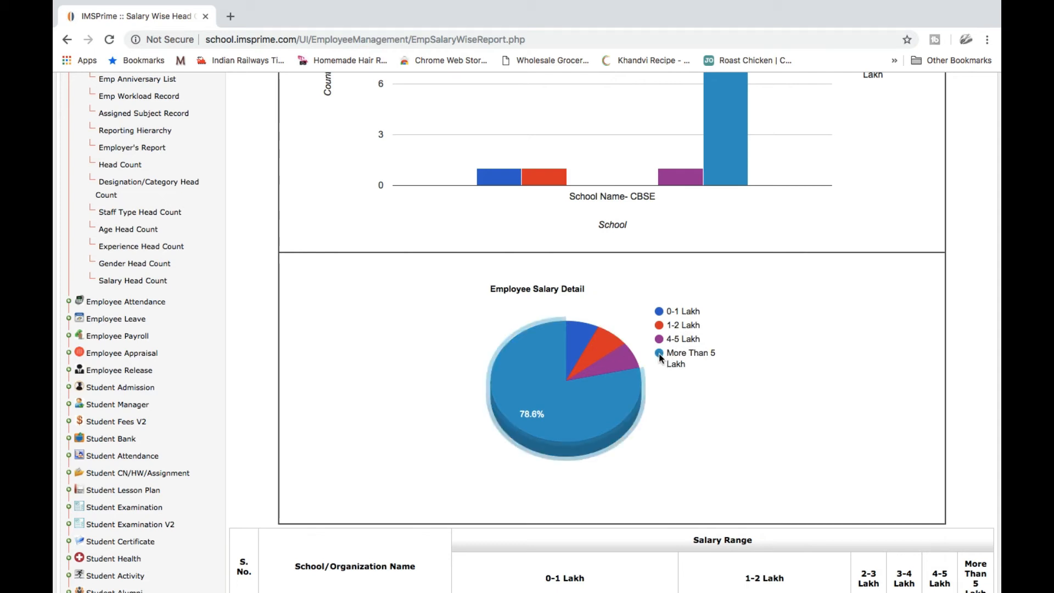
pyautogui.moveTo(615, 399)
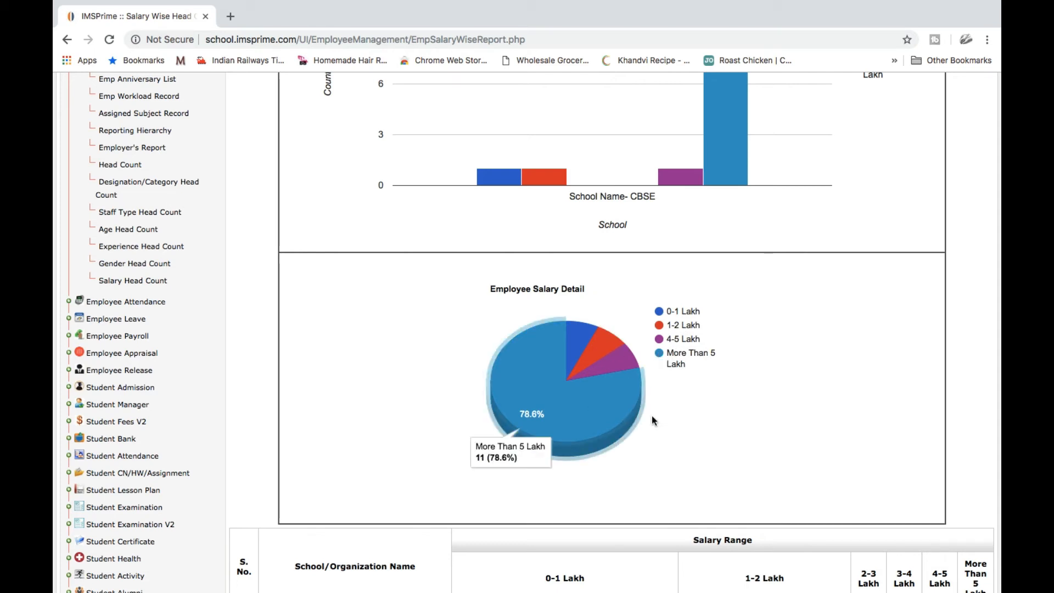
# Scroll through the salary head count table, then collapse Employee Manager in the Main Menu
pyautogui.scroll(-2, 700, 466)
pyautogui.scroll(-3, 700, 464)
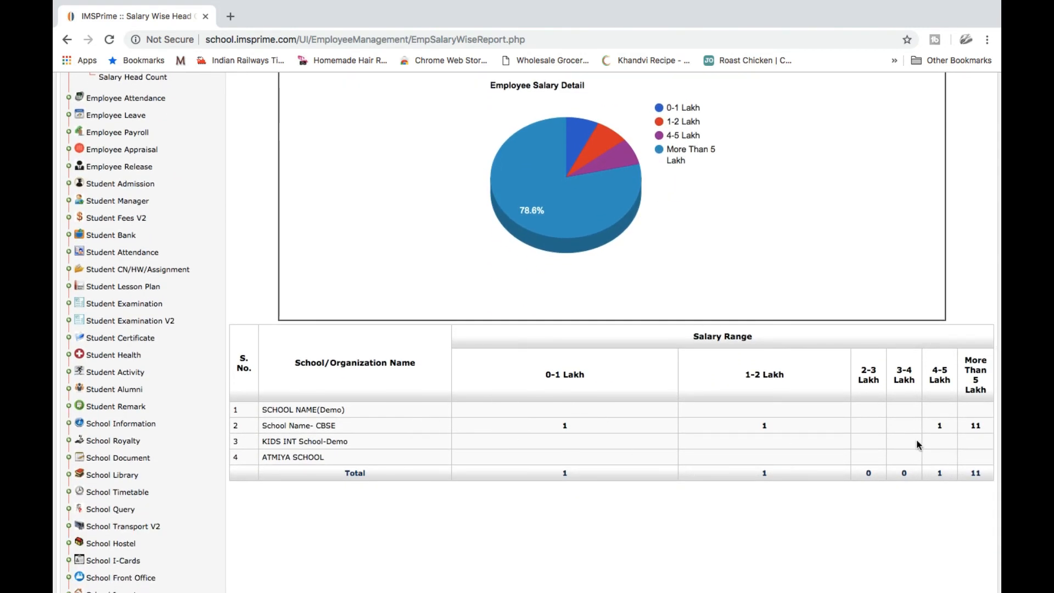
pyautogui.scroll(6, 719, 216)
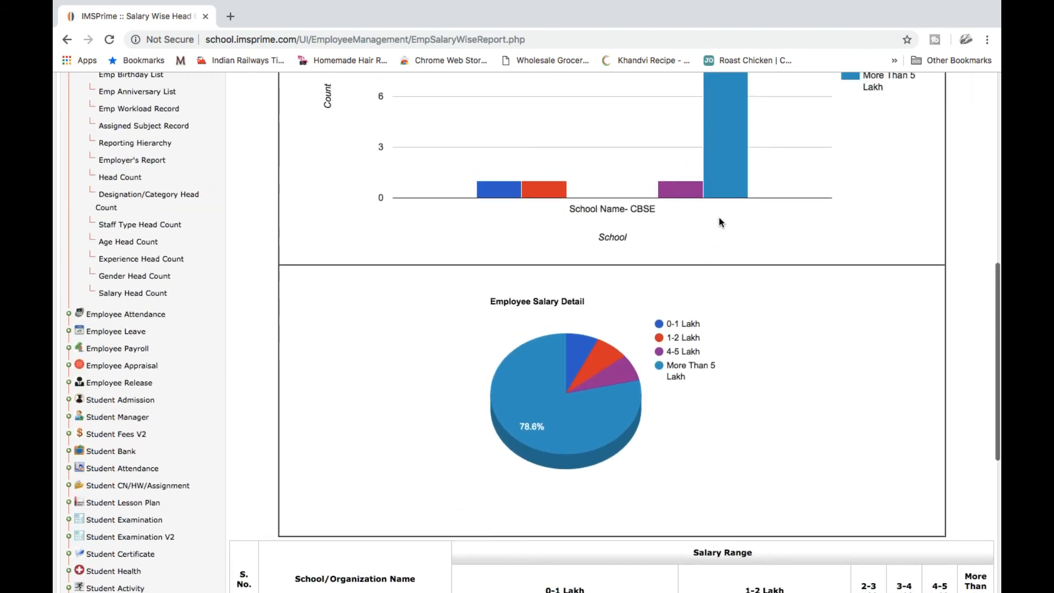
pyautogui.scroll(3, 721, 221)
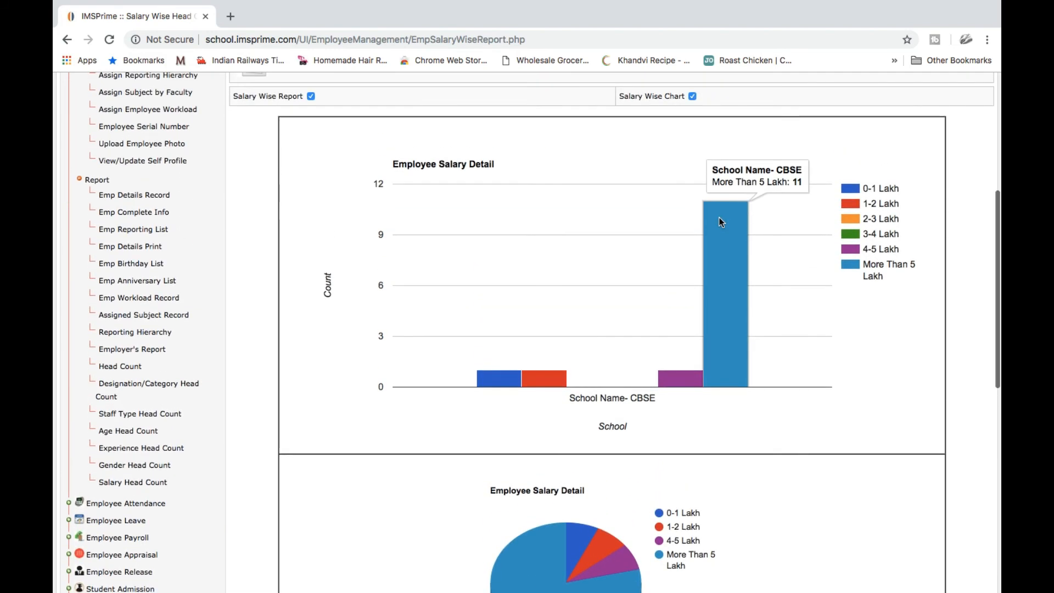
pyautogui.scroll(3, 721, 222)
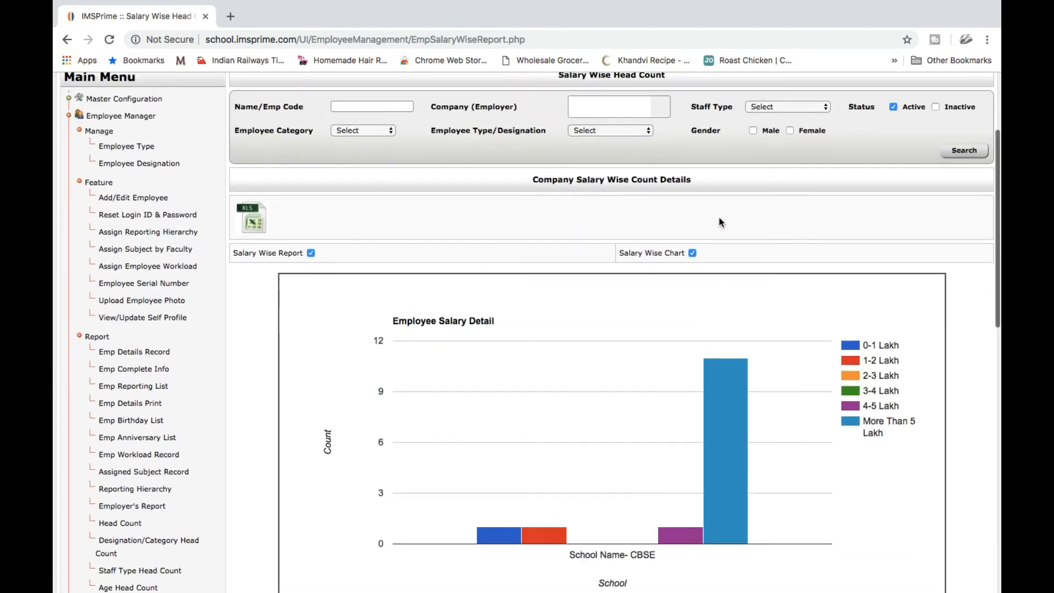
pyautogui.click(132, 178)
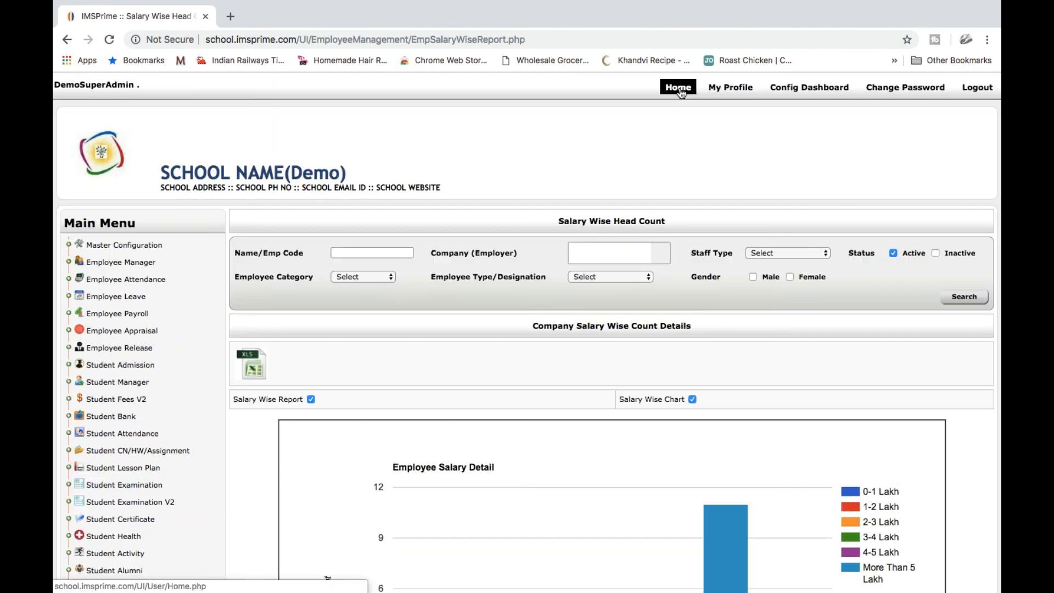